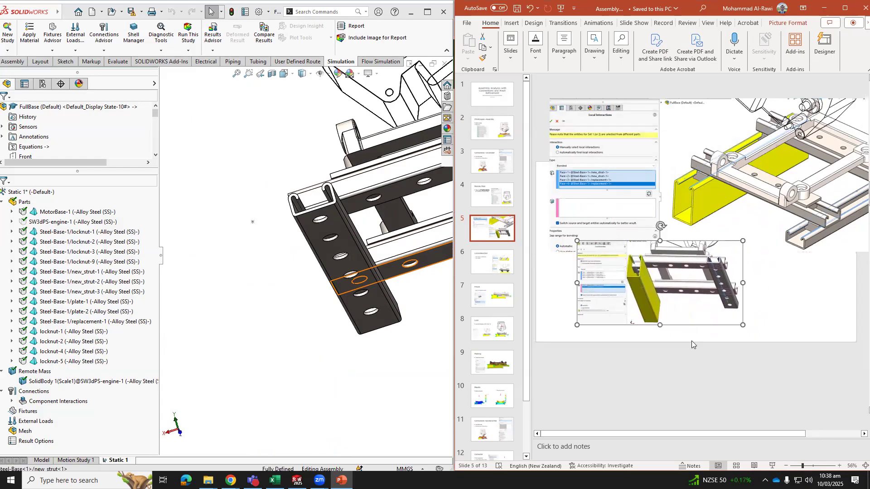
Enlarge the lower screenshot on slide 5 of the PowerPoint presentation and position it beneath the upper one.
left_click_drag(743, 328, 837, 392)
left_click_drag(684, 330, 659, 335)
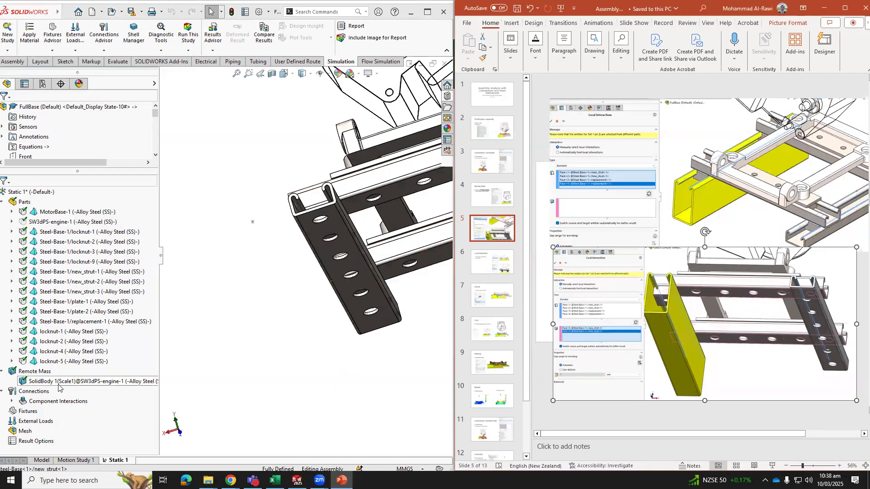
In SOLIDWORKS, start a manually selected local interaction for the study's connections and set its type to Bonded.
right_click(39, 392)
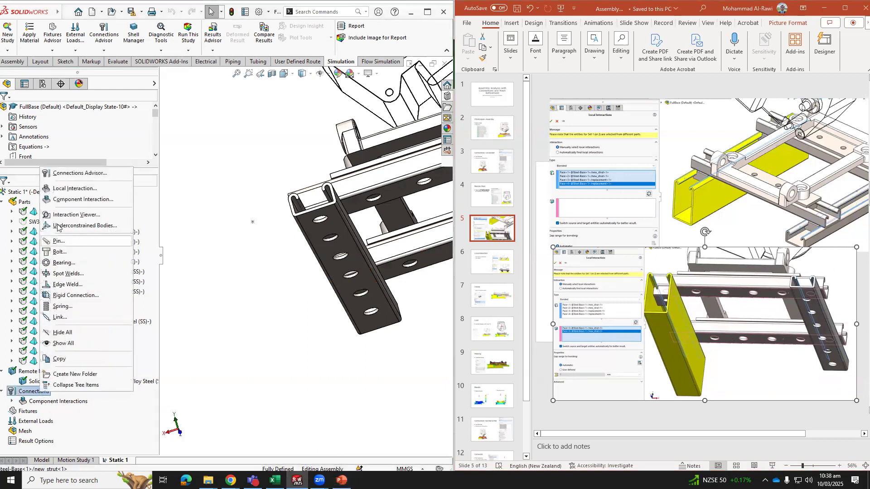
left_click(87, 188)
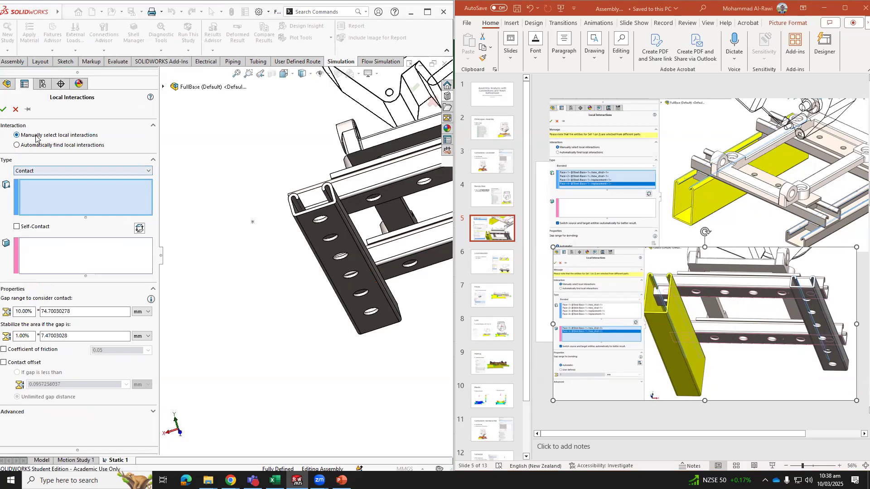
left_click(34, 171)
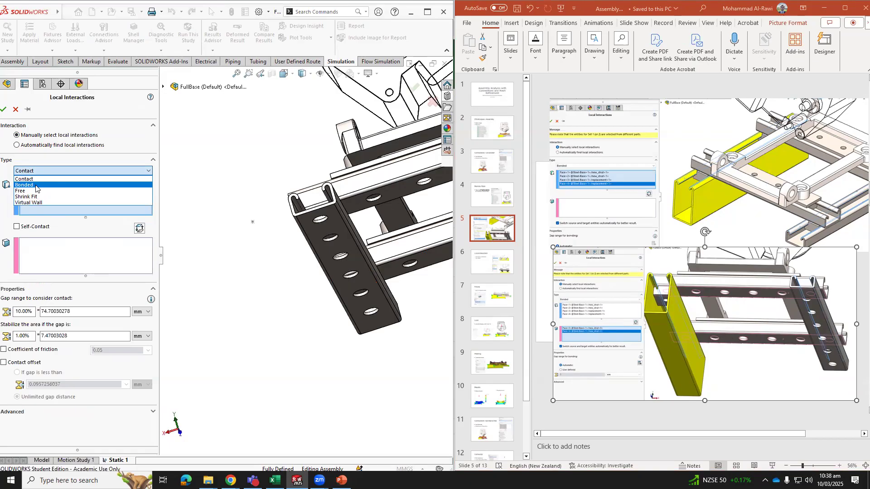
left_click(37, 185)
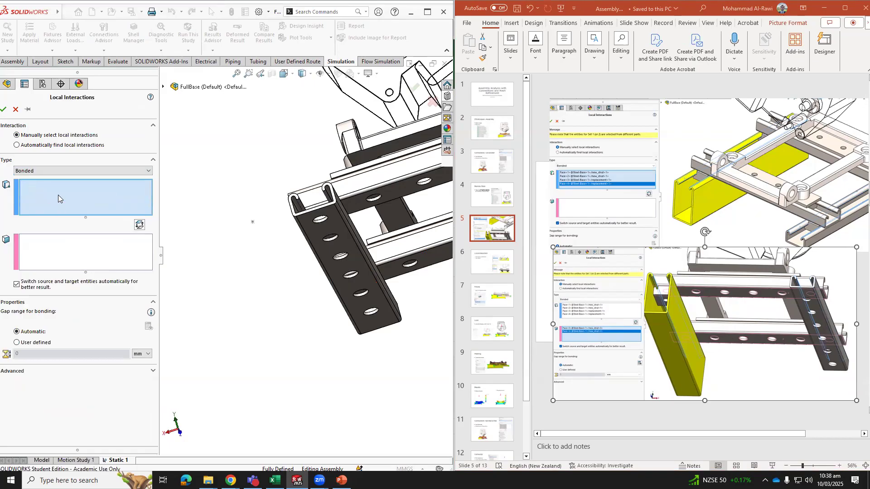
Add the two upper lip faces of the new_strut<1> channel to the first face set.
middle_click_drag(312, 254, 301, 323)
scroll(310, 279, "down", 5)
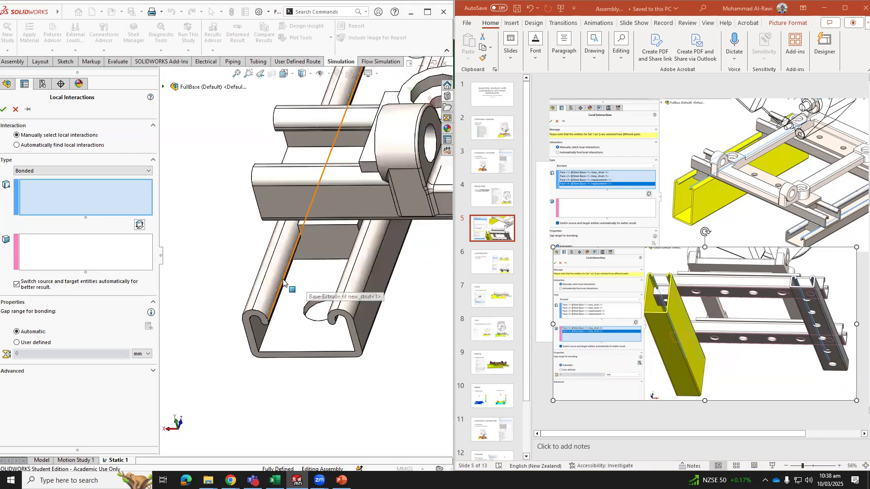
left_click(278, 279)
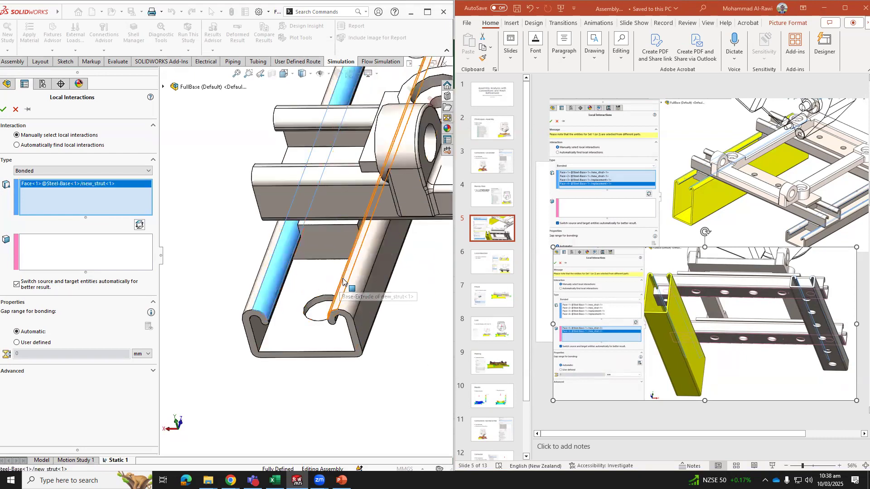
middle_click_drag(344, 294, 367, 293)
left_click(389, 301)
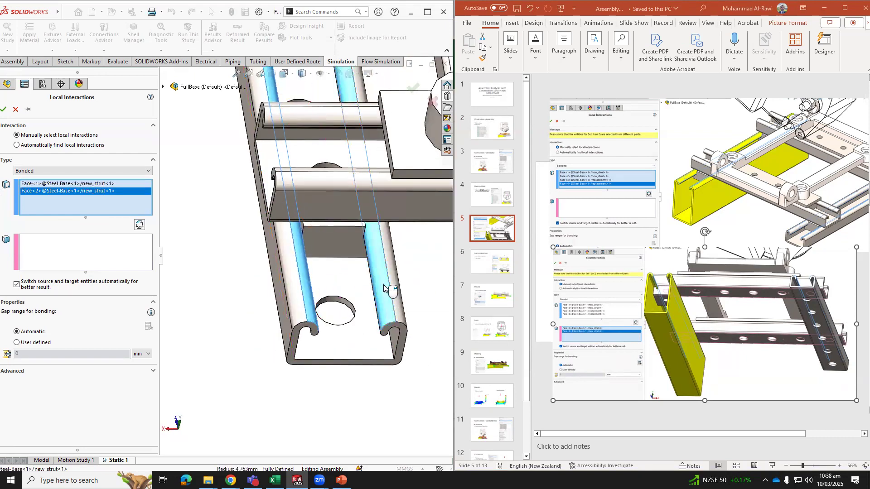
Add the two upper lip faces of the yellow replacement<1> channel to the first face set.
scroll(397, 303, "up", 8)
scroll(393, 292, "down", 10)
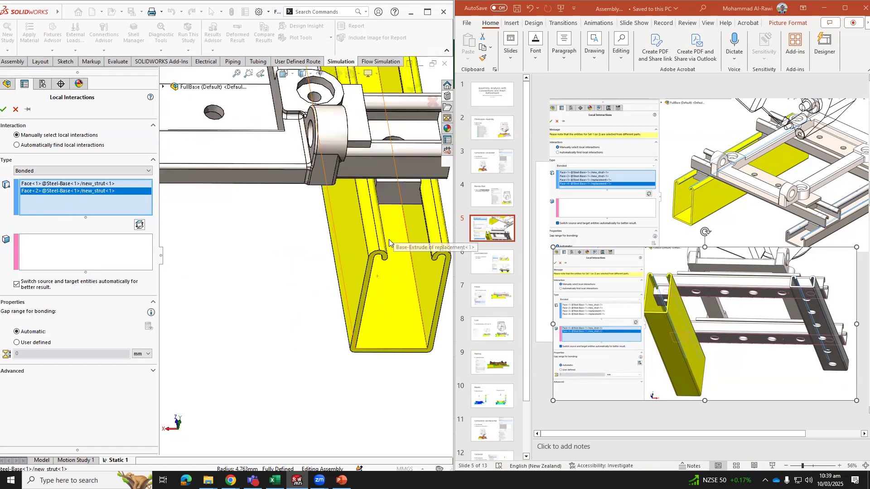
left_click(314, 214)
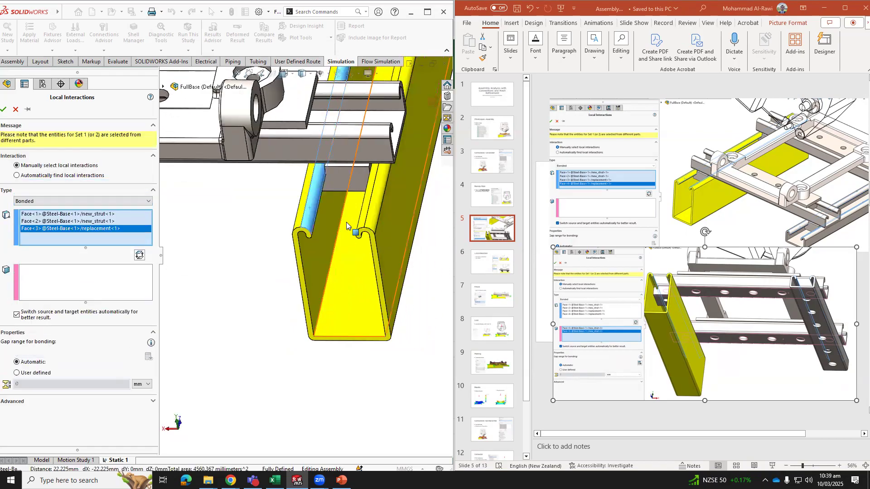
middle_click_drag(346, 222, 368, 223)
left_click(433, 217)
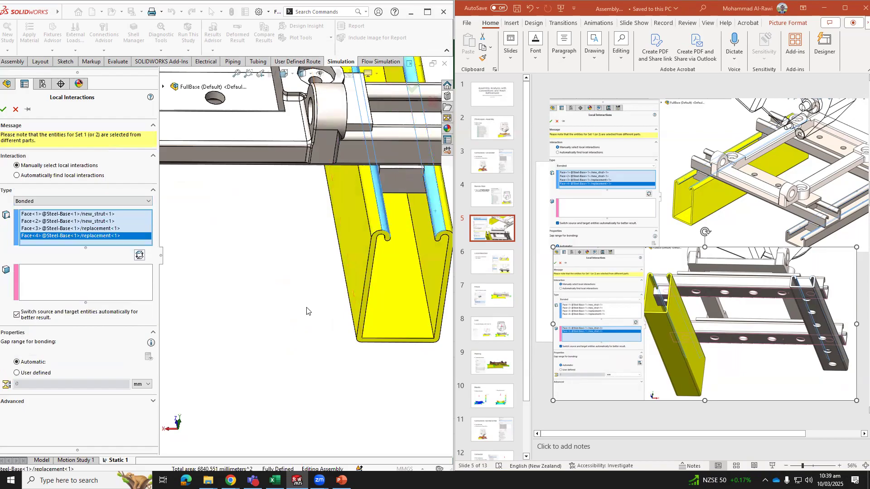
Select the underside faces of new_strut<2> and new_strut<3> as the second face set.
scroll(305, 311, "up", 5)
middle_click_drag(271, 336, 245, 335)
middle_click_drag(236, 301, 285, 218)
scroll(350, 131, "down", 3)
scroll(297, 252, "up", 2)
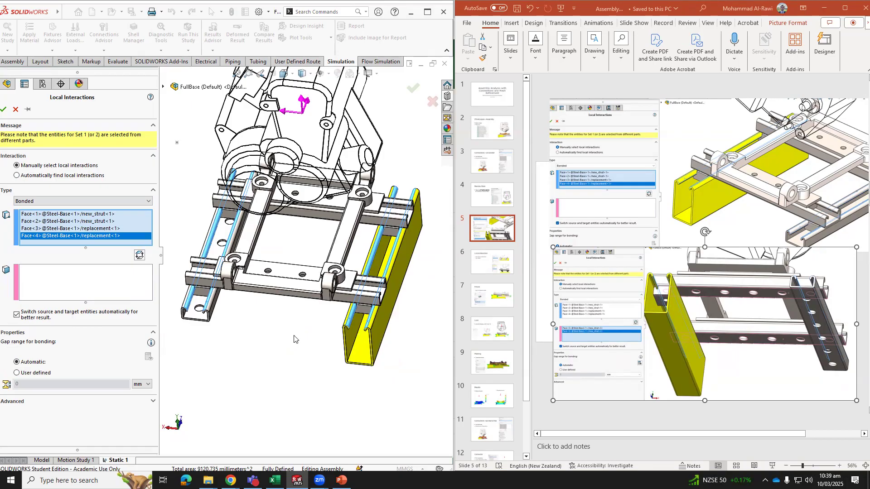
left_click(113, 292)
middle_click_drag(280, 364, 314, 252)
left_click(316, 295)
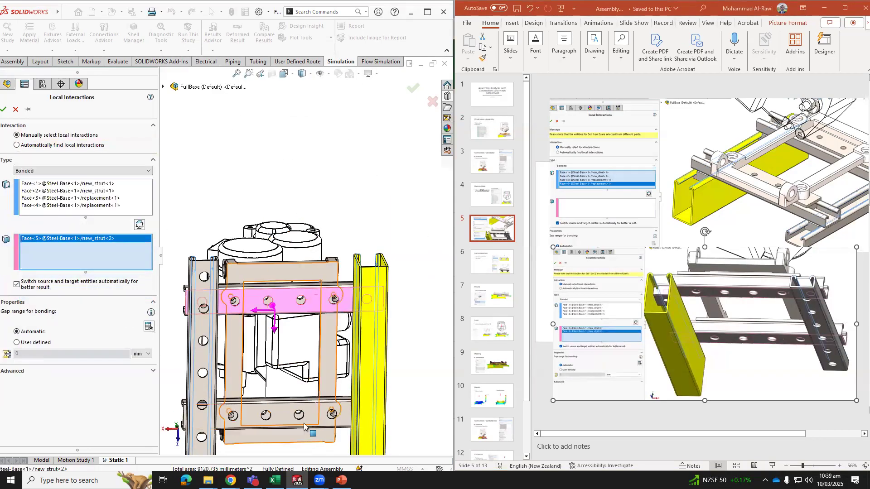
left_click(320, 421)
Accept the bonded local interaction between the lower channels and the two cross struts.
middle_click_drag(371, 189, 362, 223)
scroll(314, 318, "up", 4)
scroll(280, 353, "down", 5)
middle_click_drag(318, 392, 310, 432)
scroll(290, 423, "down", 2)
middle_click_drag(308, 360, 299, 380)
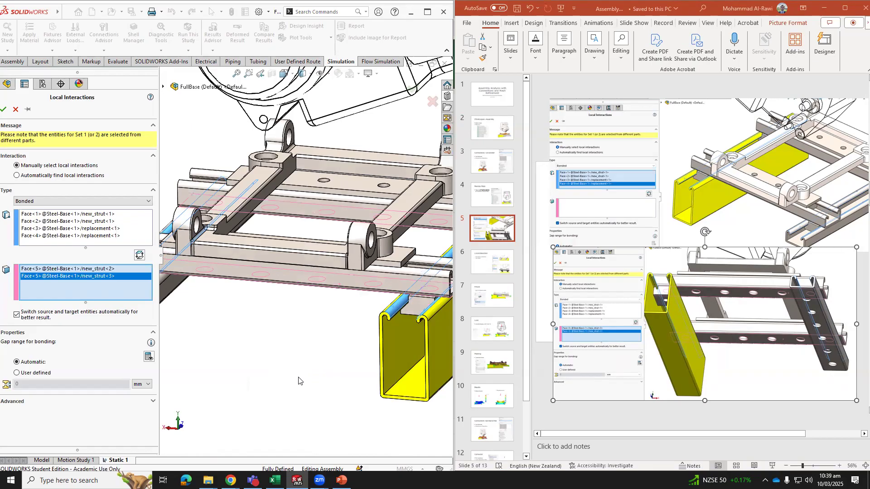
scroll(313, 417, "up", 3)
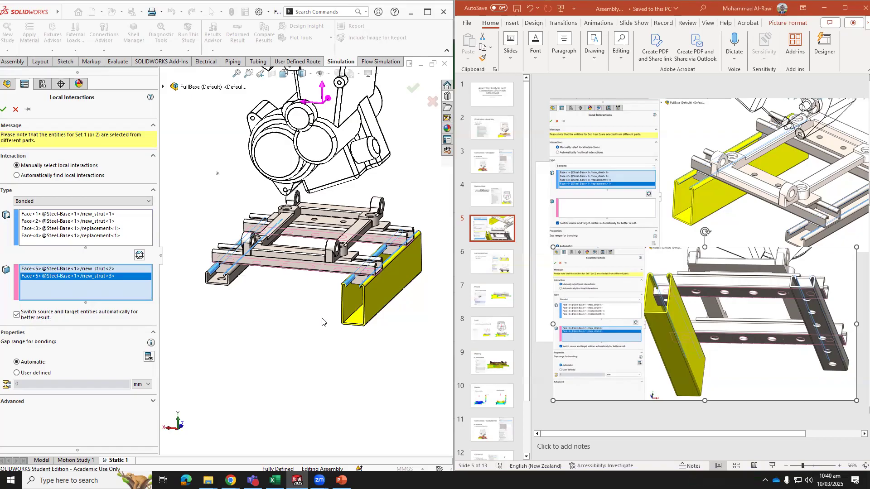
left_click(3, 110)
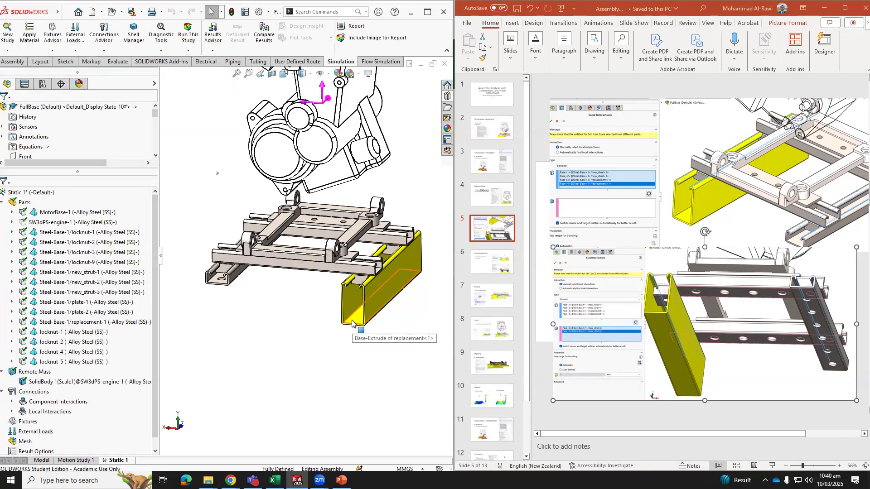
scroll(327, 276, "down", 4)
middle_click_drag(314, 297, 292, 285)
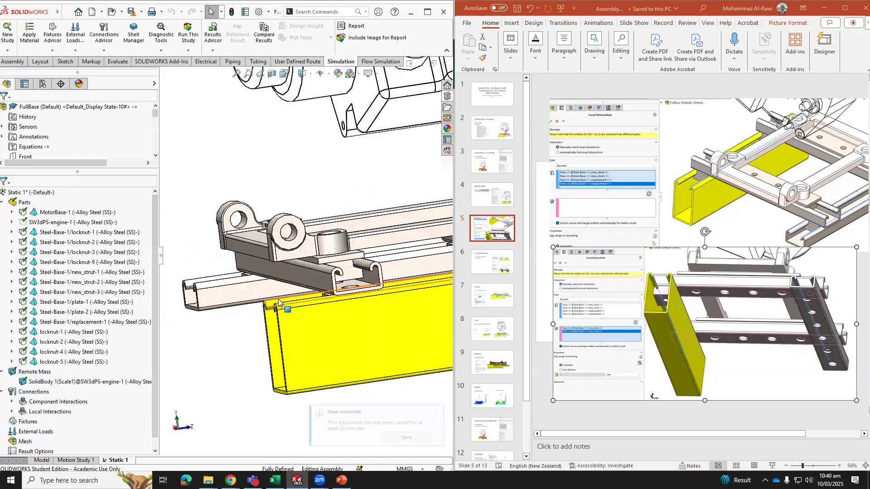
scroll(299, 271, "down", 3)
scroll(320, 269, "down", 2)
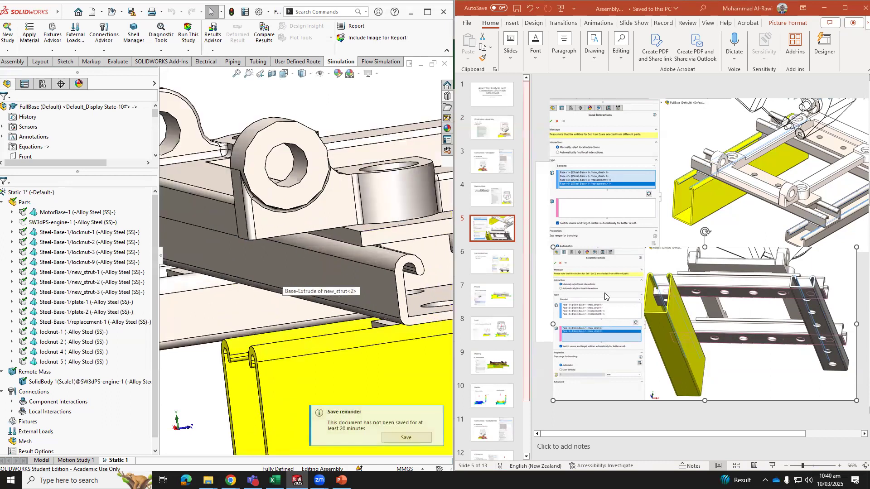
Go to slide 6 in PowerPoint, then enlarge and reposition its lower Local Interaction screenshot so it covers the slide.
scroll(609, 294, "down", 1)
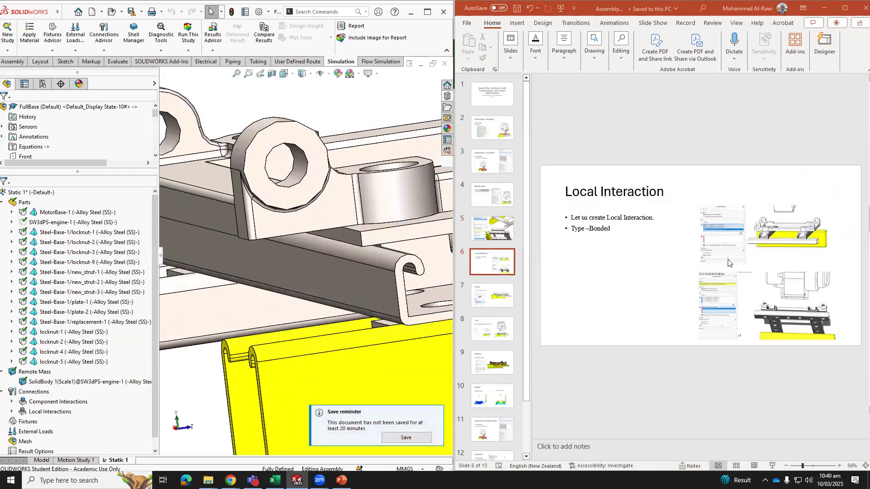
left_click(745, 276)
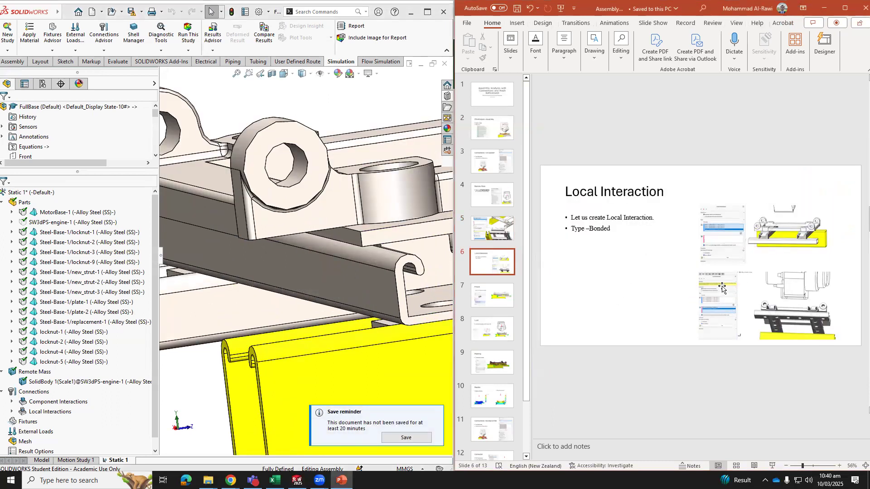
left_click(730, 293)
left_click_drag(698, 340, 552, 410)
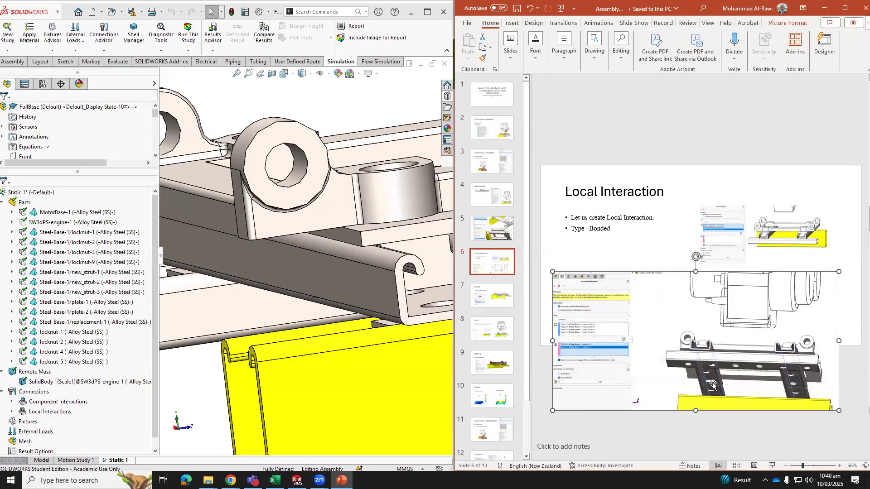
left_click_drag(603, 282, 598, 142)
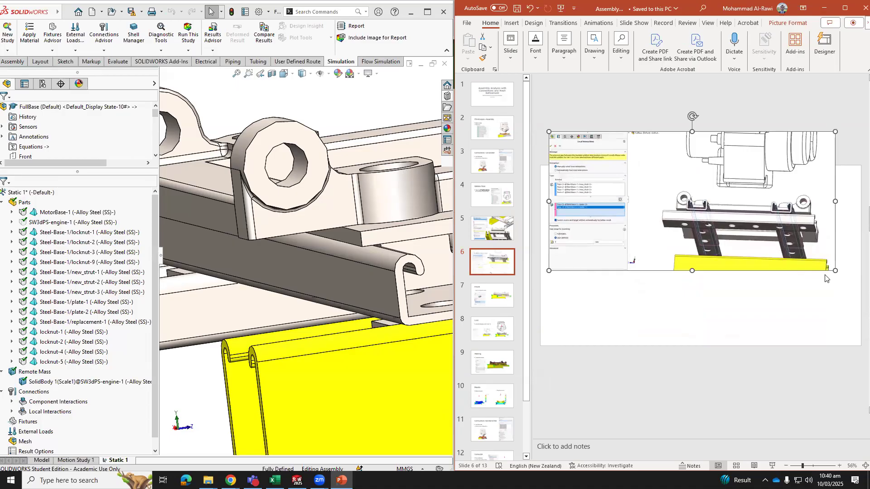
left_click_drag(835, 270, 868, 312)
left_click_drag(779, 268, 781, 291)
left_click_drag(849, 323, 862, 344)
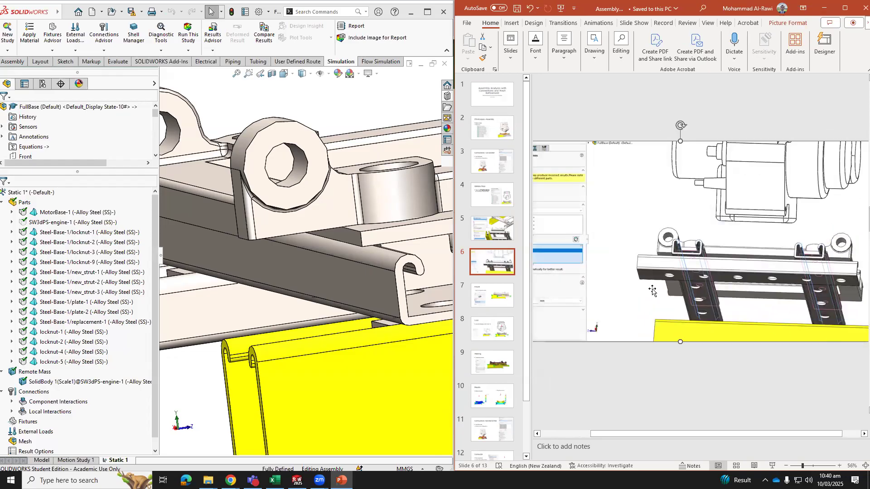
In SOLIDWORKS, examine the open end of new_strut<2>, its curled lips and the adjoining plate from several angles.
scroll(318, 330, "down", 4)
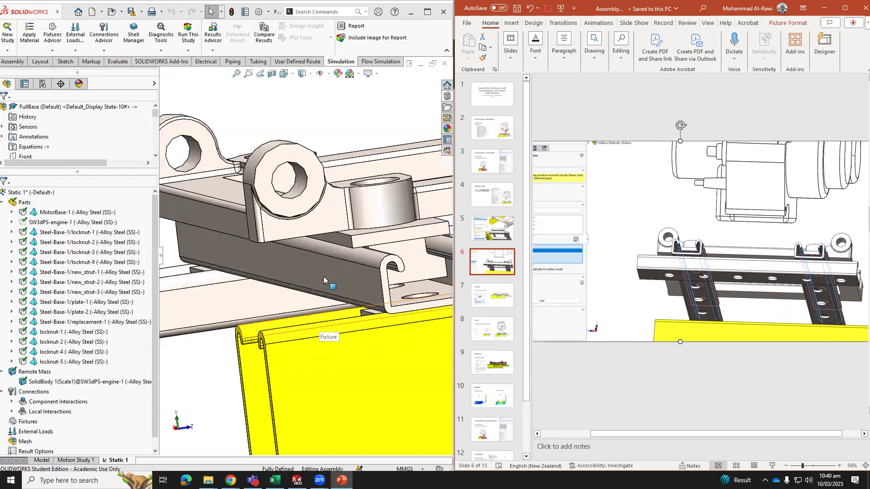
middle_click_drag(328, 301, 333, 304)
scroll(333, 304, "down", 1)
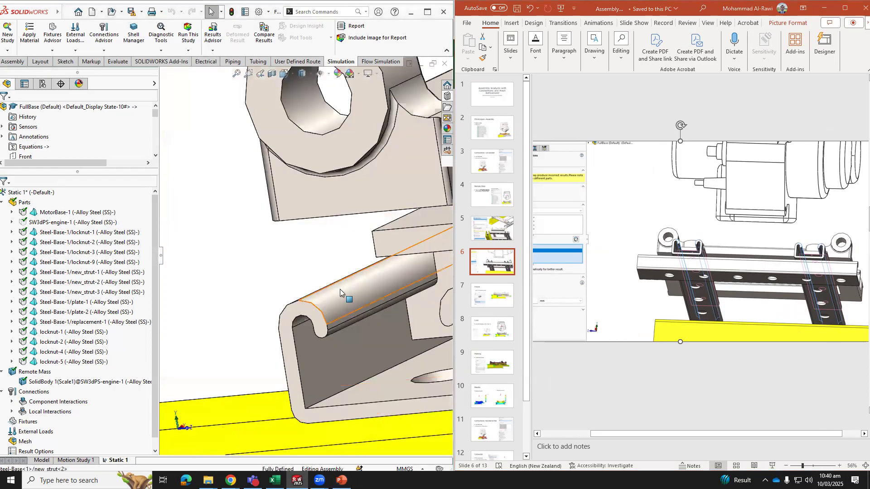
scroll(363, 295, "up", 1)
scroll(350, 278, "up", 1)
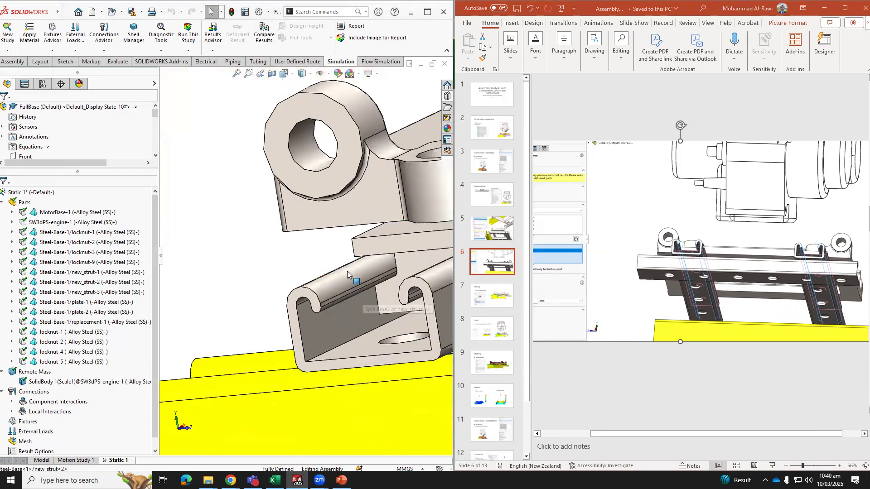
scroll(345, 280, "up", 1)
scroll(346, 282, "up", 2)
middle_click_drag(353, 284, 387, 267)
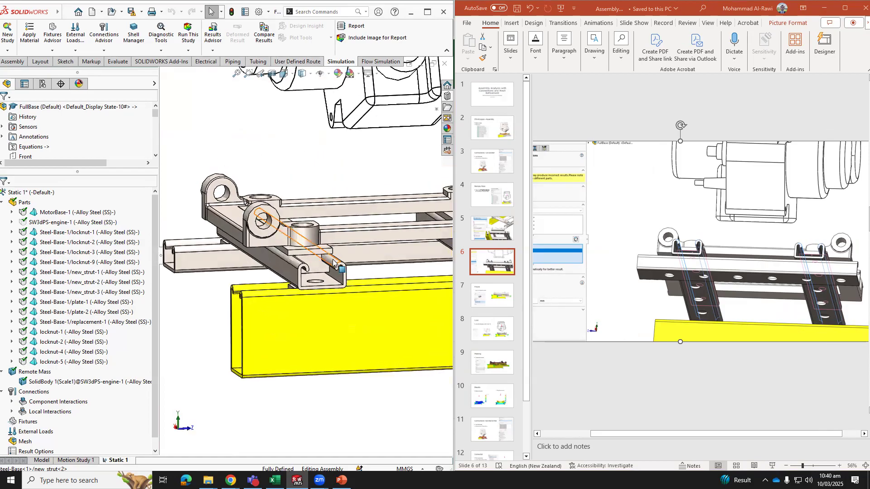
scroll(395, 266, "up", 1)
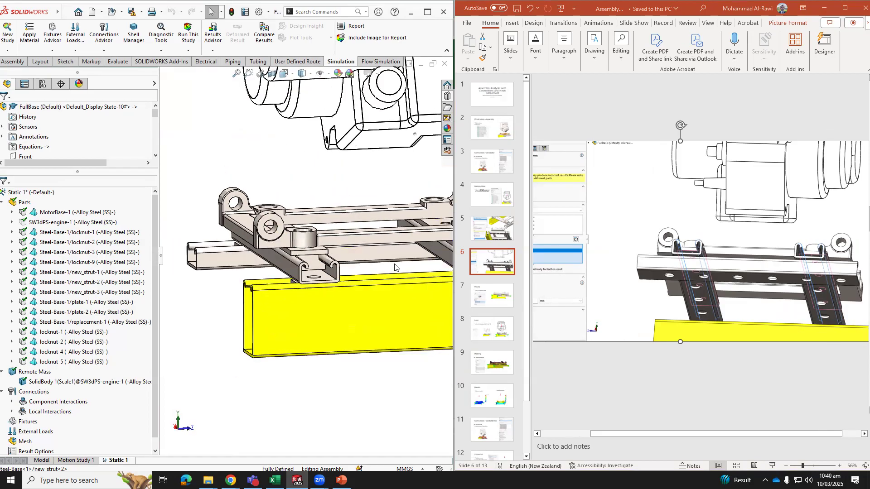
scroll(411, 261, "up", 2)
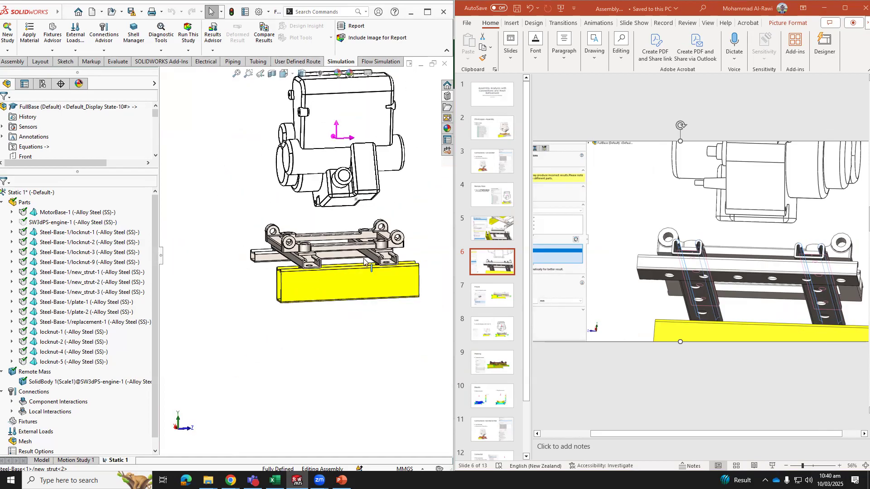
scroll(299, 269, "down", 1)
scroll(299, 268, "down", 2)
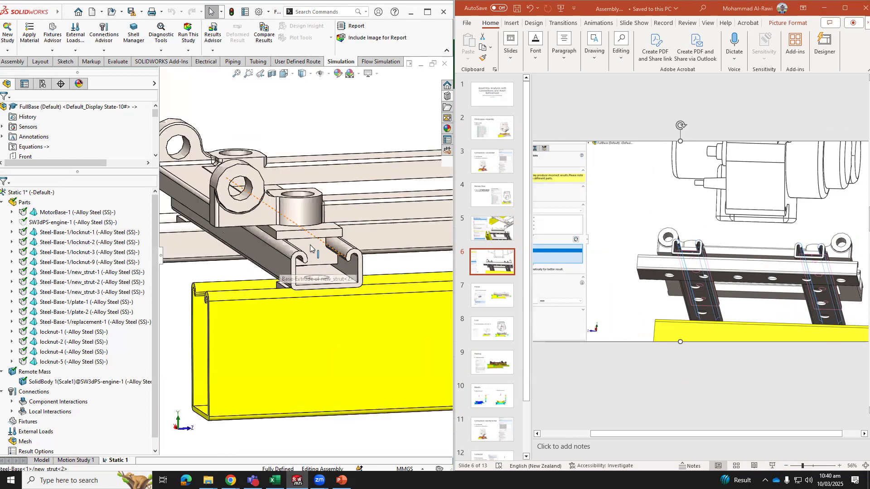
scroll(301, 254, "down", 2)
middle_click_drag(307, 225, 357, 281)
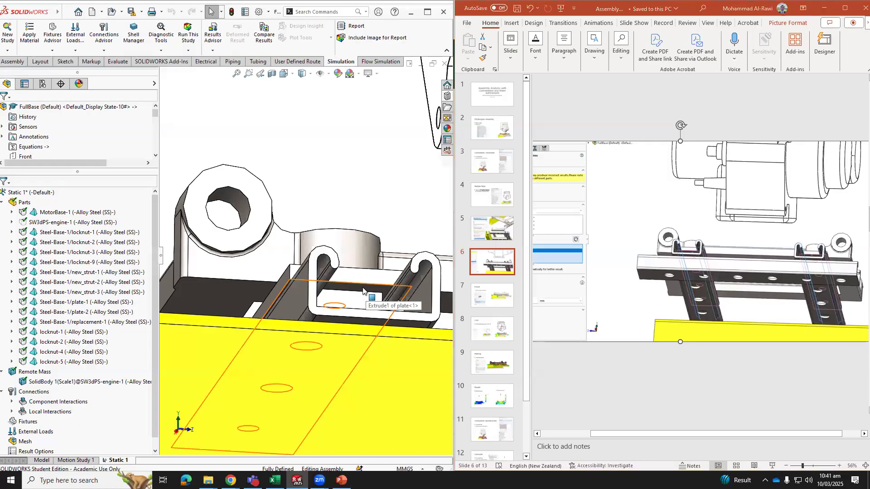
Start a new local interaction and select the two curled lip faces of new_strut<2> for the first face set.
right_click(31, 392)
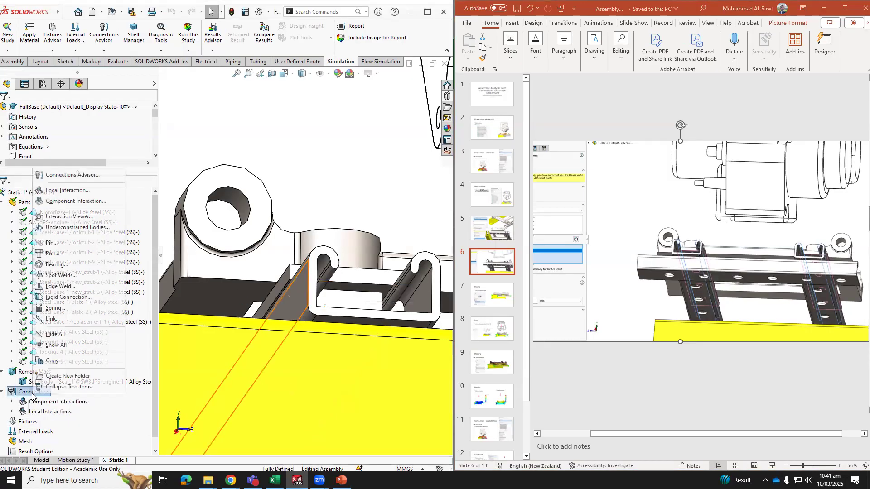
left_click(63, 191)
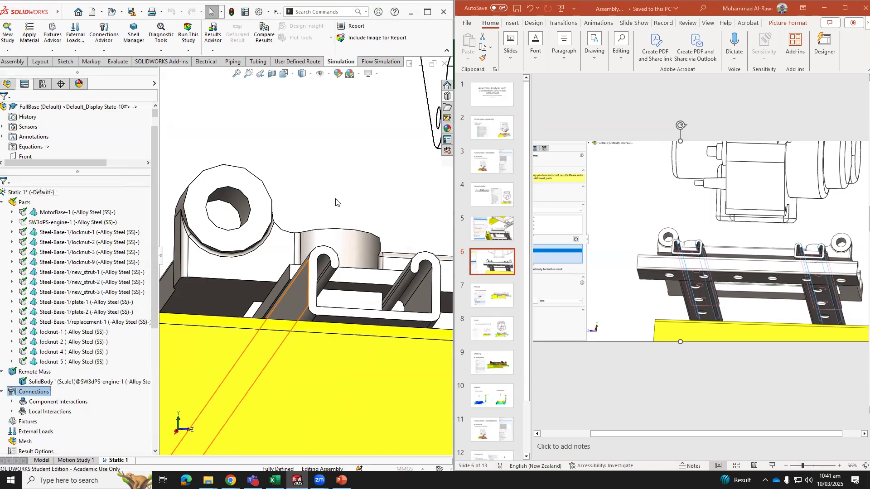
scroll(312, 217, "up", 3)
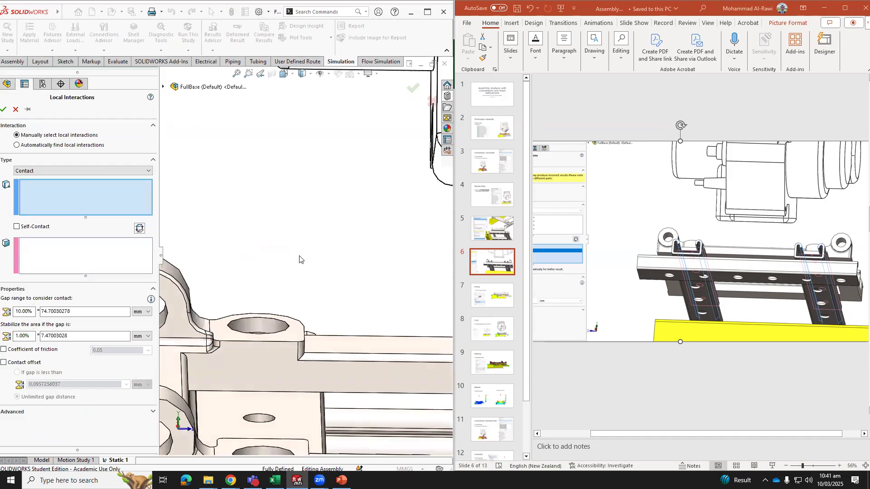
scroll(297, 288, "down", 6)
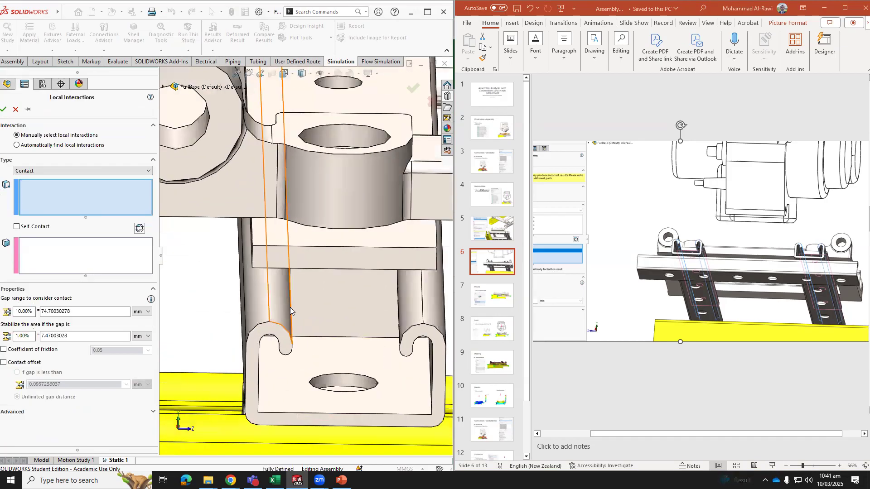
left_click(279, 308)
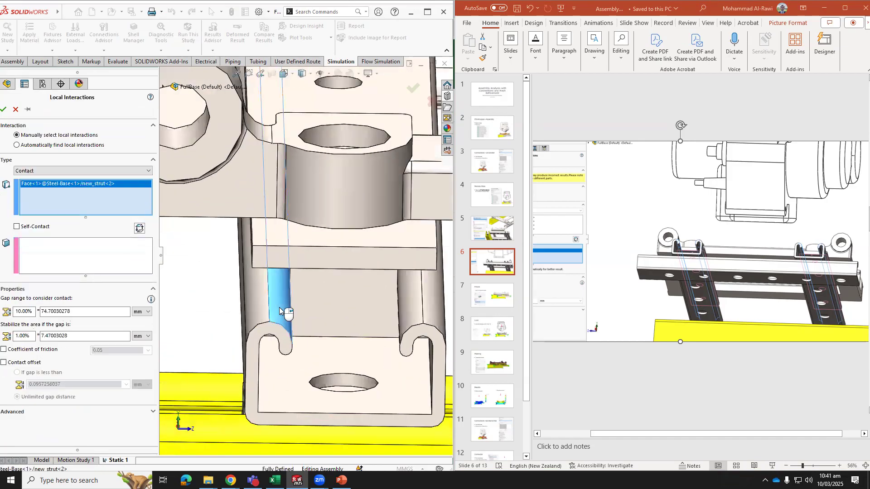
left_click(406, 312)
Add the two curled lip faces of new_strut<3> to the first face set.
scroll(406, 312, "up", 8)
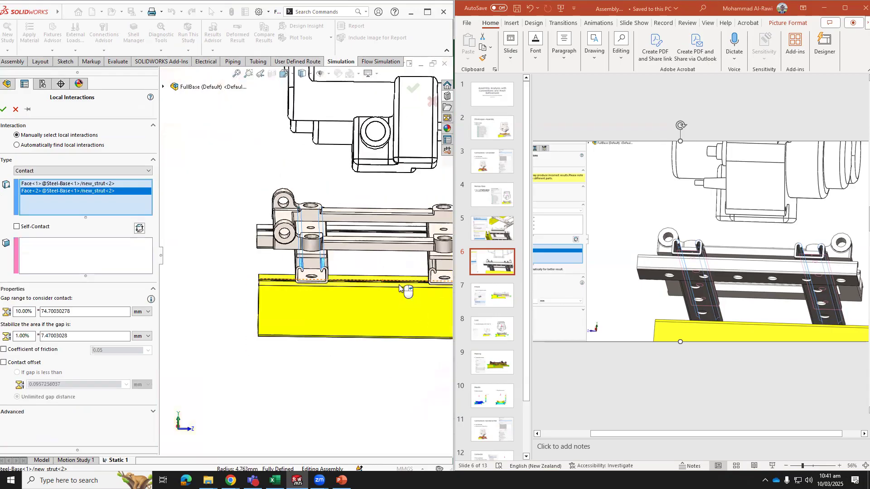
scroll(363, 265, "down", 6)
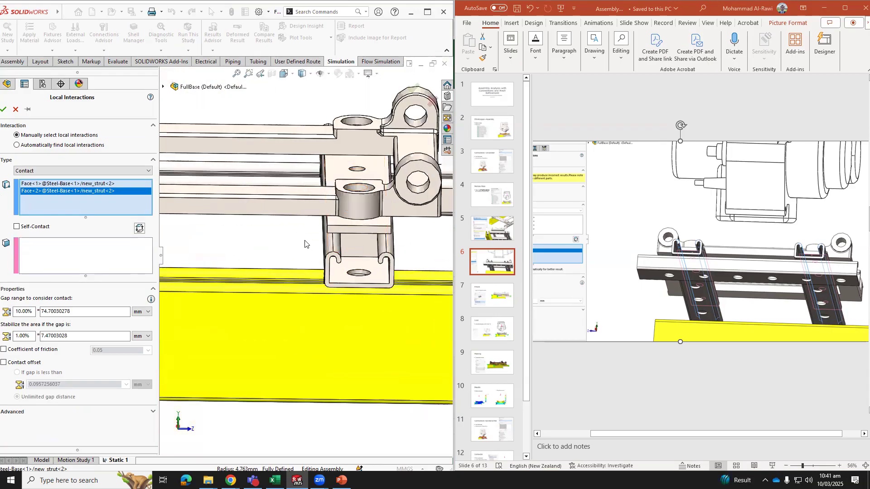
left_click(375, 248)
left_click(339, 247)
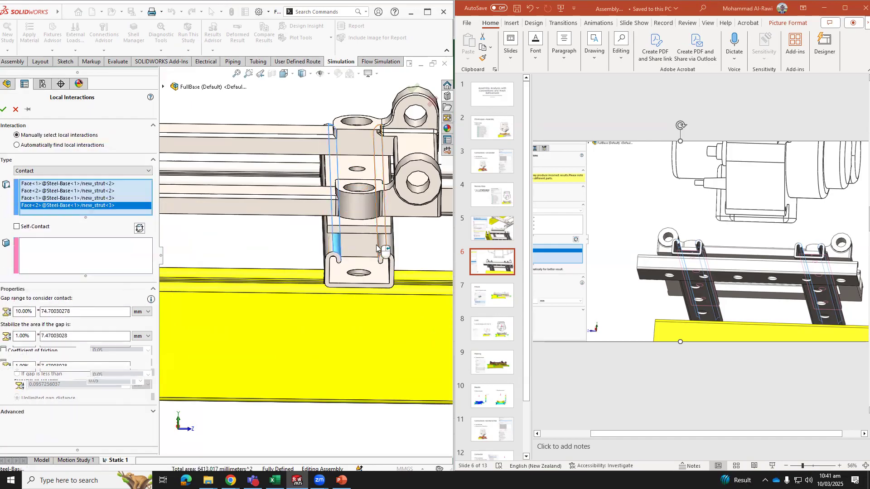
scroll(272, 271, "up", 3)
scroll(246, 252, "down", 3)
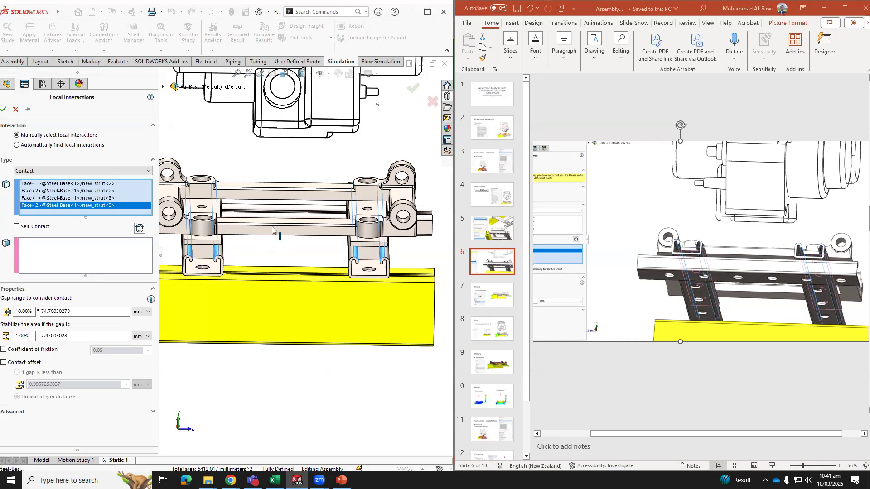
Select the underside faces of plate<2> and plate<1> as the second face set.
left_click(122, 260)
mouse_move(281, 354)
middle_mouse_down()
mouse_move(284, 306)
mouse_move(290, 349)
middle_mouse_up()
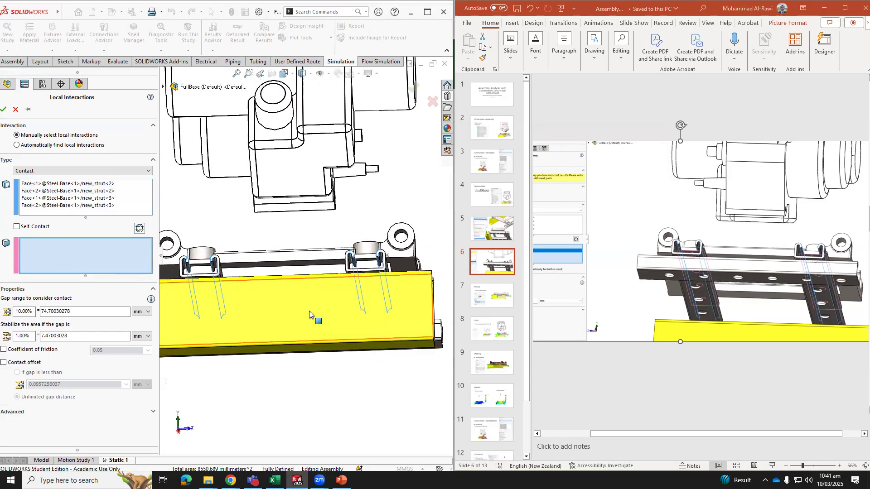
scroll(355, 283, "down", 6)
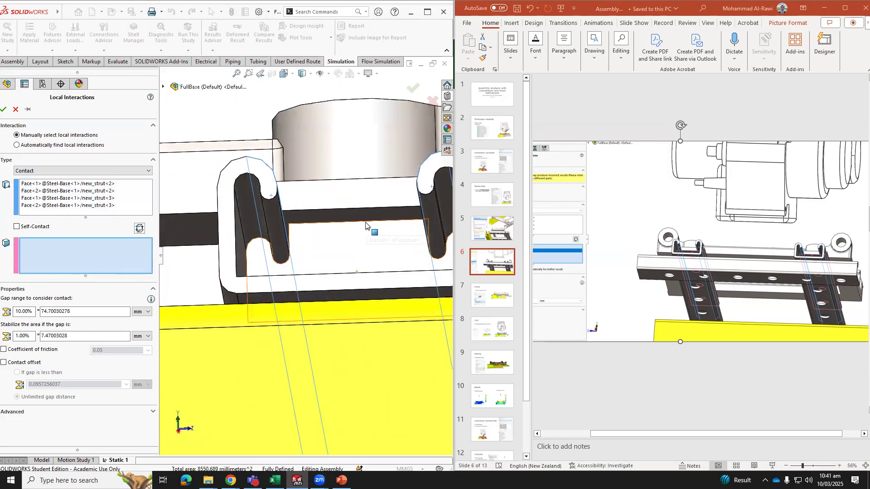
left_click(341, 213)
scroll(239, 244, "up", 3)
scroll(239, 245, "up", 4)
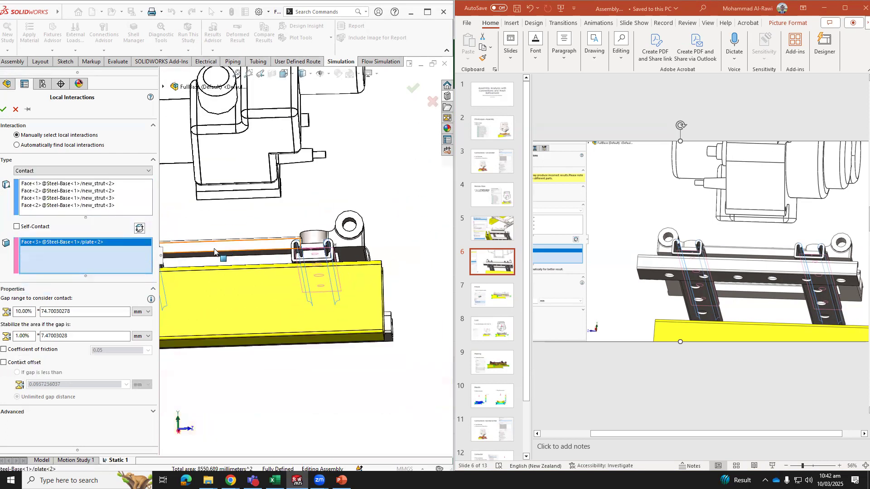
scroll(299, 274, "down", 6)
scroll(299, 274, "down", 3)
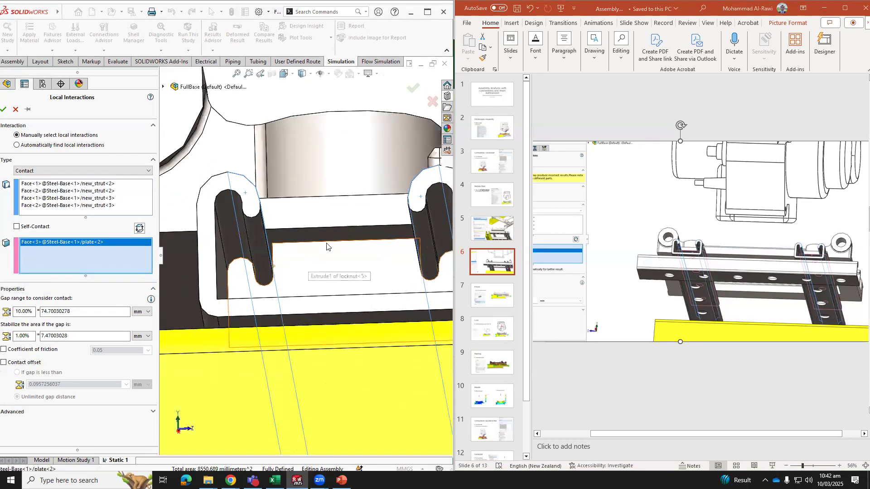
left_click(311, 249)
Set the type of the interaction between the strut lips and the plates to Bonded.
scroll(302, 277, "up", 3)
scroll(302, 277, "up", 3)
middle_click_drag(300, 276, 364, 303)
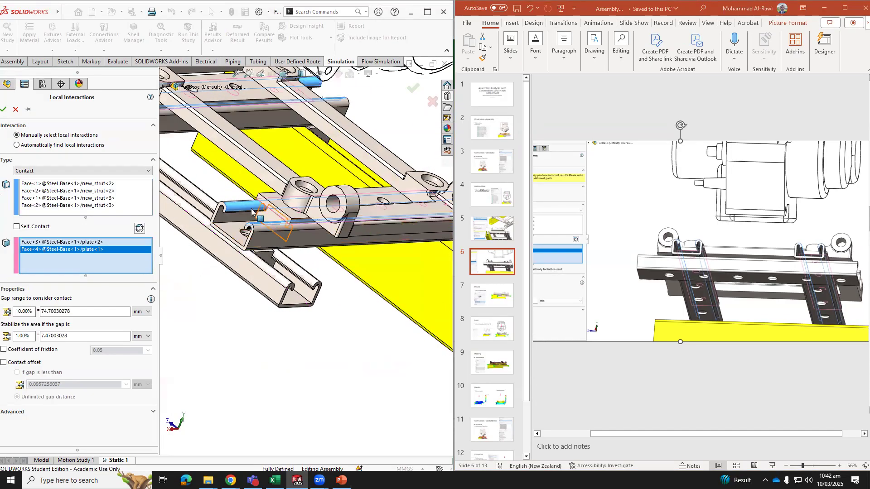
mouse_move(278, 218)
middle_mouse_down()
mouse_move(292, 234)
mouse_move(275, 226)
middle_mouse_up()
scroll(261, 220, "down", 3)
scroll(287, 225, "down", 5)
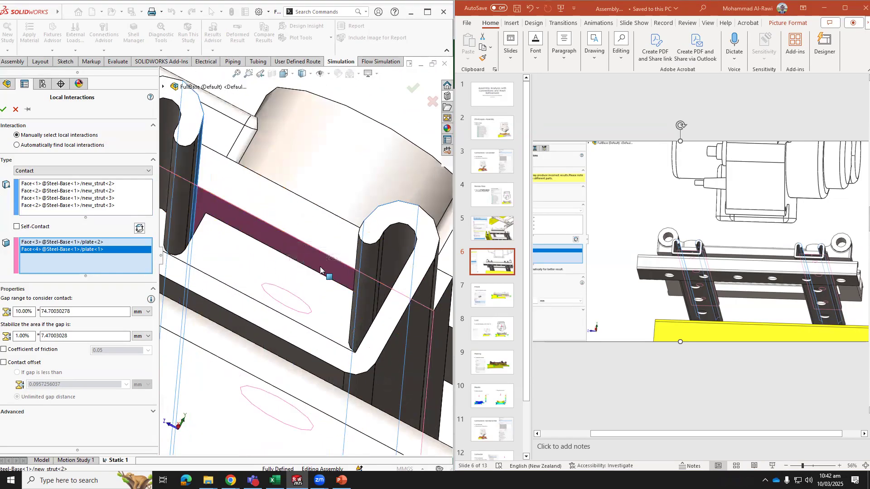
scroll(317, 265, "up", 10)
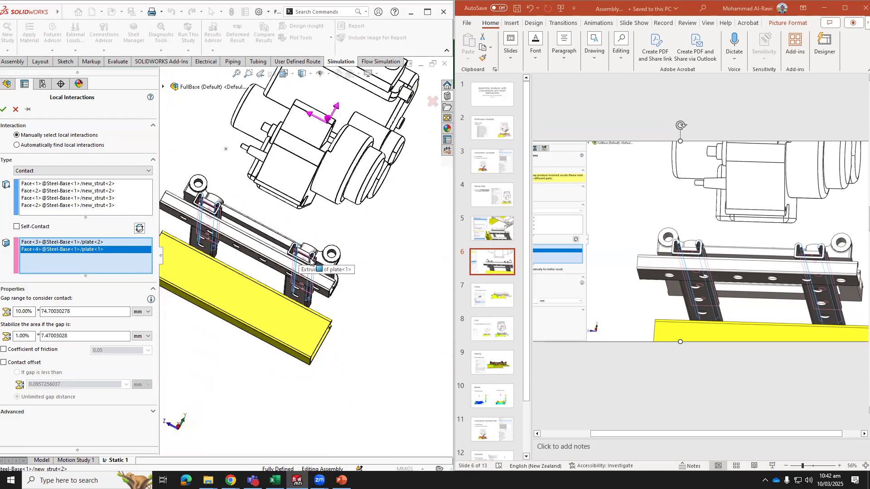
left_click(51, 174)
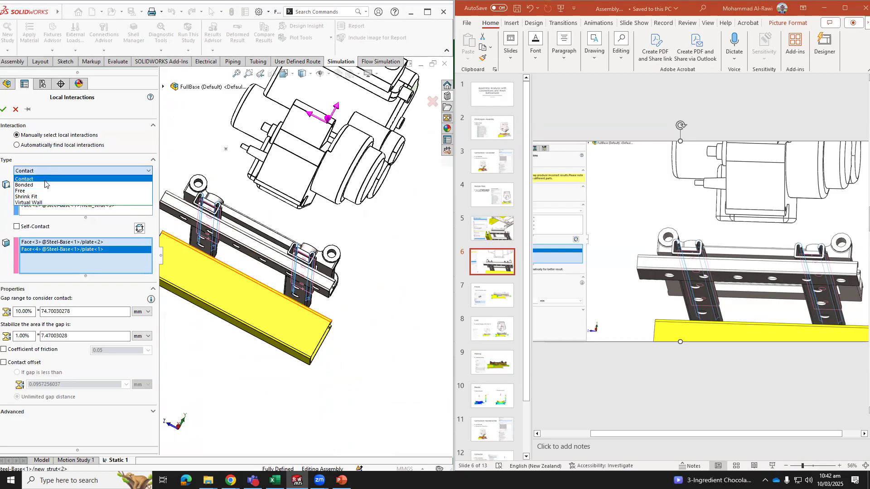
left_click(42, 185)
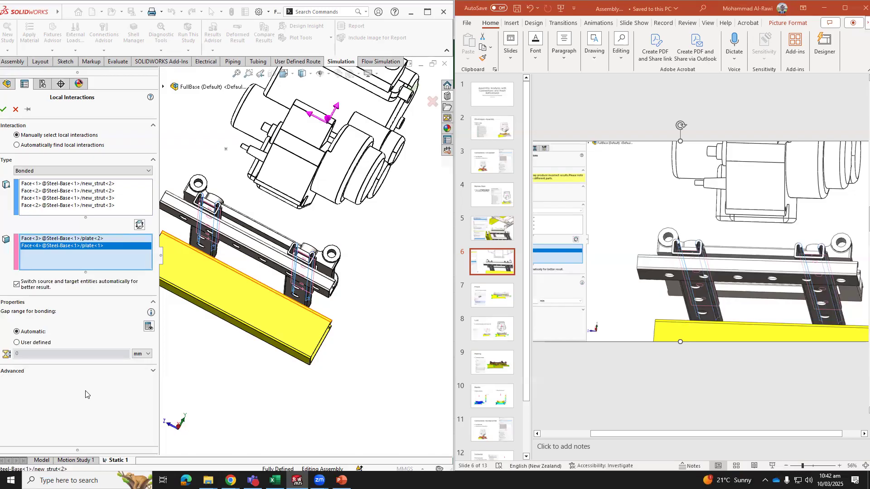
Examine the selected strut lip faces and plate undersides from below and at the open strut ends.
middle_click_drag(249, 370, 333, 355)
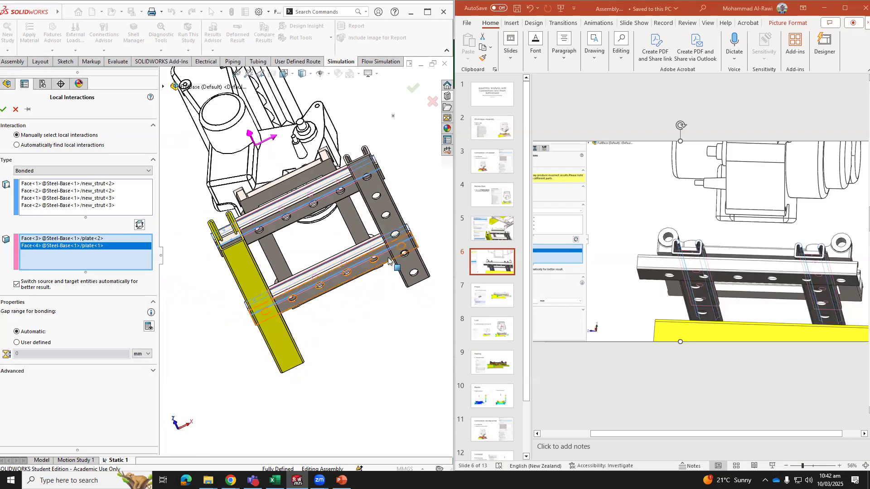
scroll(369, 226, "down", 8)
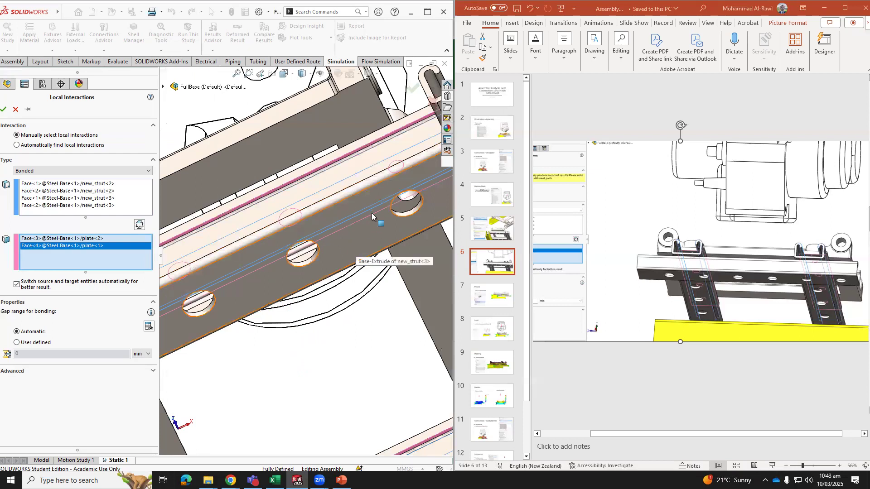
scroll(372, 212, "up", 10)
middle_click_drag(318, 237, 366, 263)
scroll(366, 206, "down", 5)
scroll(300, 232, "down", 5)
middle_click_drag(301, 233, 352, 218)
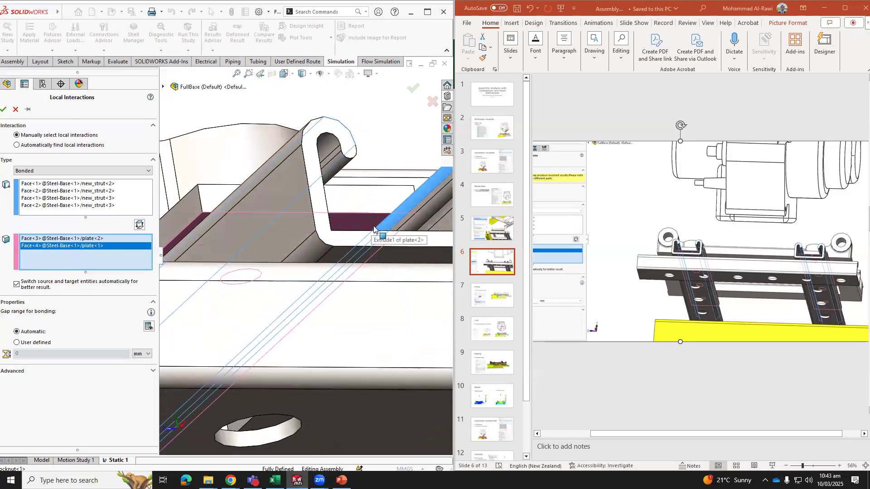
scroll(351, 222, "up", 6)
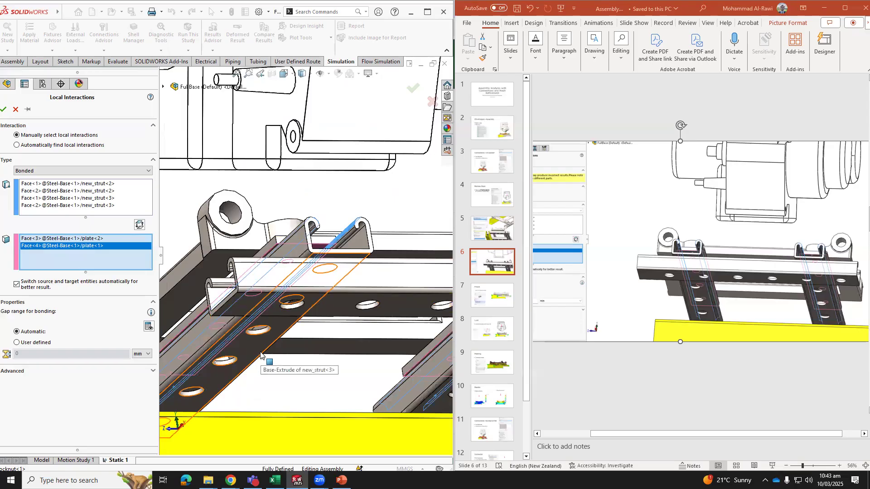
scroll(320, 250, "down", 5)
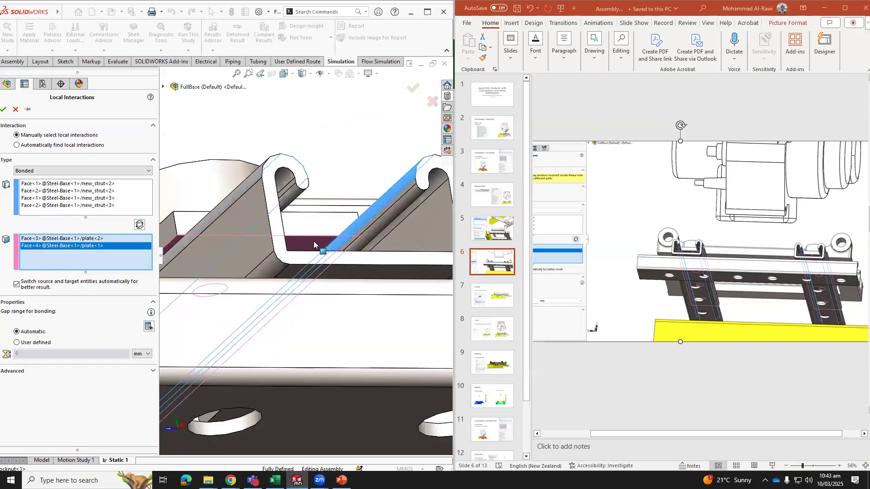
scroll(320, 250, "up", 5)
middle_click_drag(320, 250, 313, 317)
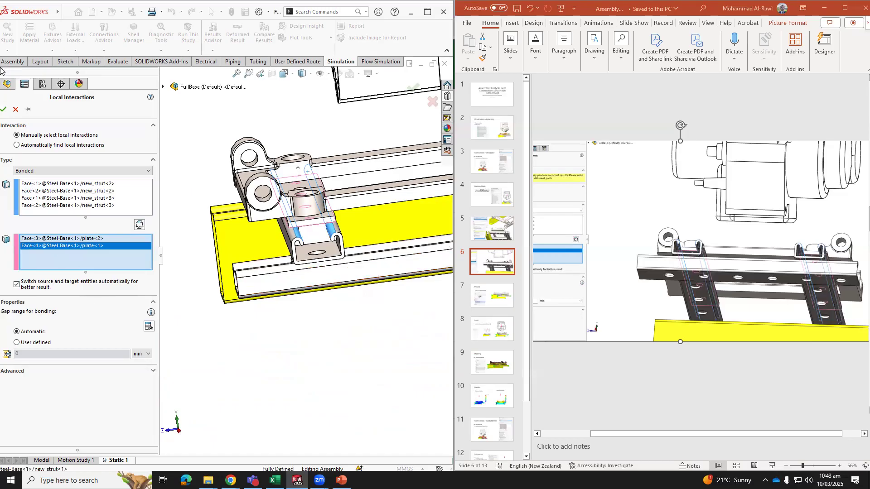
Accept the bonded interaction between the strut lips and plates, and go to the Fixture slide 7 in PowerPoint.
left_click(4, 109)
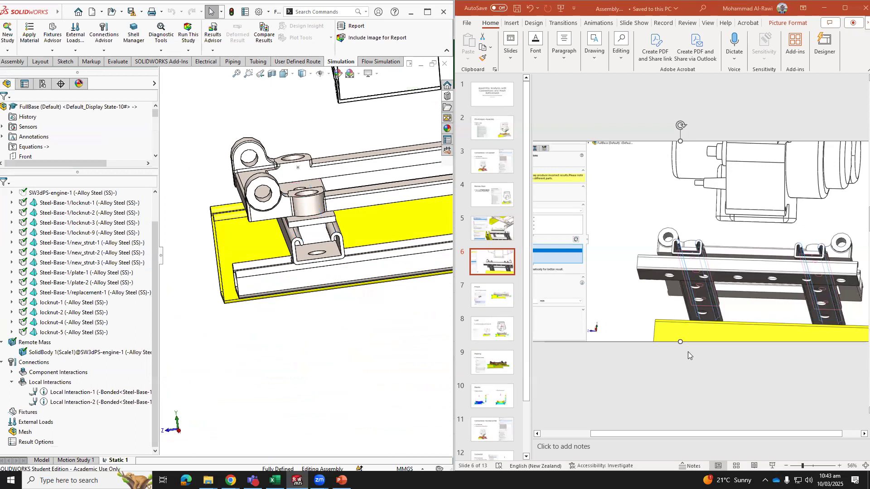
scroll(686, 351, "down", 2)
scroll(686, 352, "up", 1)
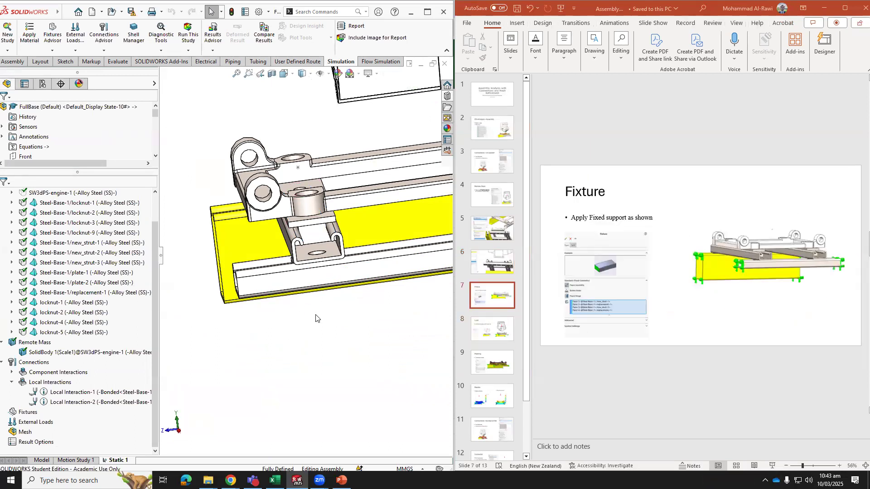
In SOLIDWORKS, start another local interaction with the top faces of plate<2> and plate<1> as the first face set.
middle_click_drag(310, 321, 313, 339)
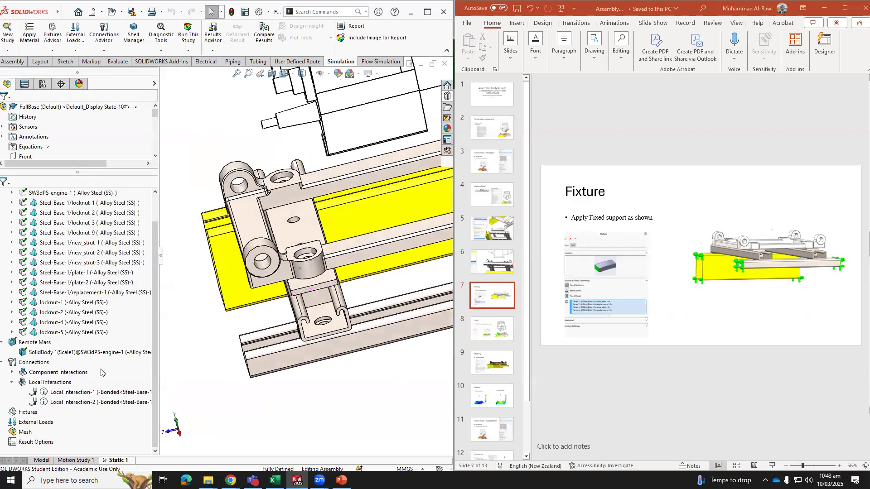
right_click(50, 382)
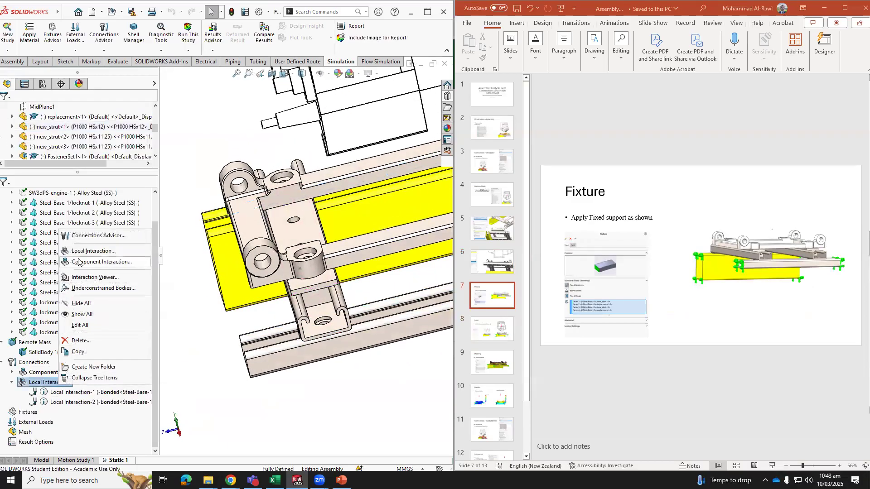
left_click(84, 255)
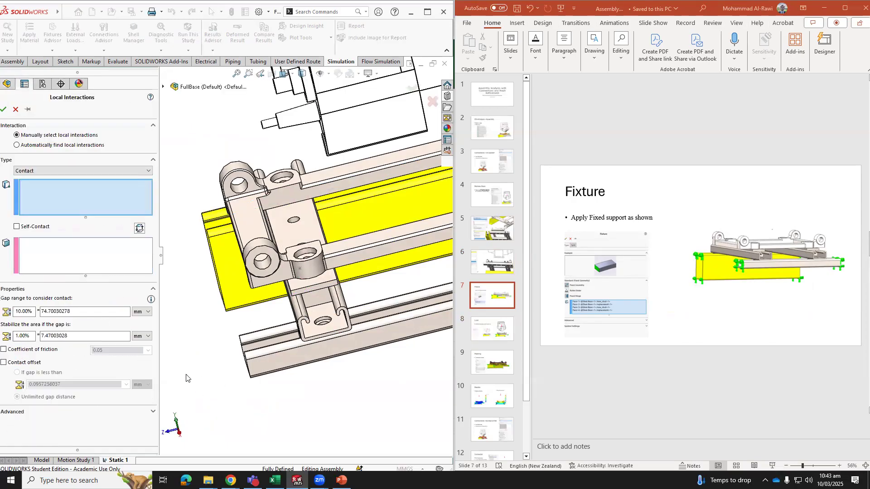
middle_click_drag(202, 371, 299, 294)
left_click(292, 233)
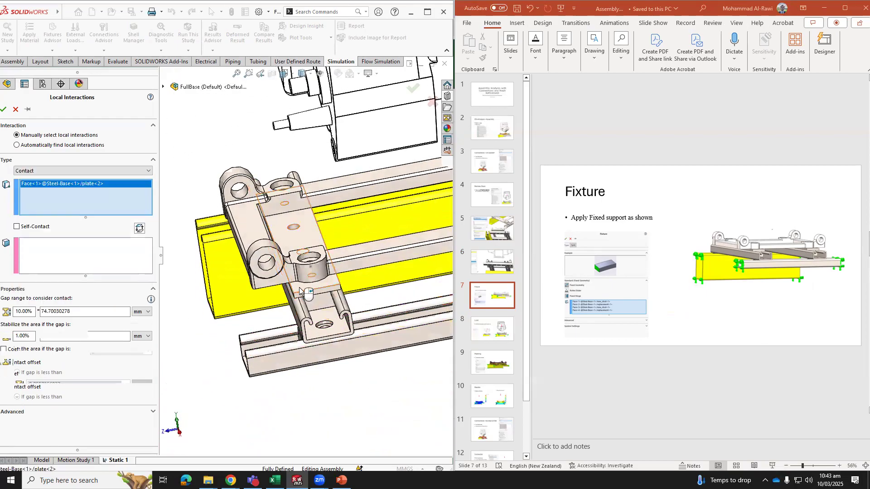
scroll(385, 263, "up", 4)
scroll(385, 263, "down", 5)
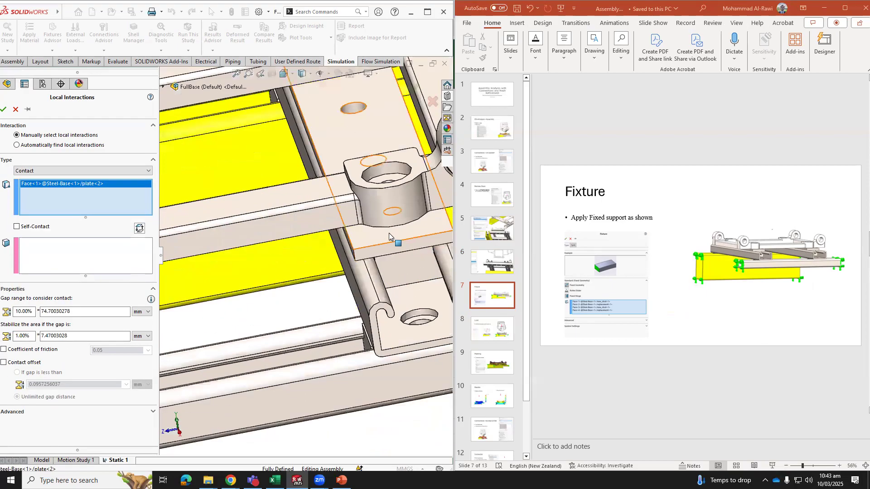
left_click(388, 245)
Select the underside face of MotorBase<1> as the second face set.
left_click(77, 256)
middle_click_drag(275, 349, 399, 267)
left_click(241, 180)
scroll(262, 243, "up", 5)
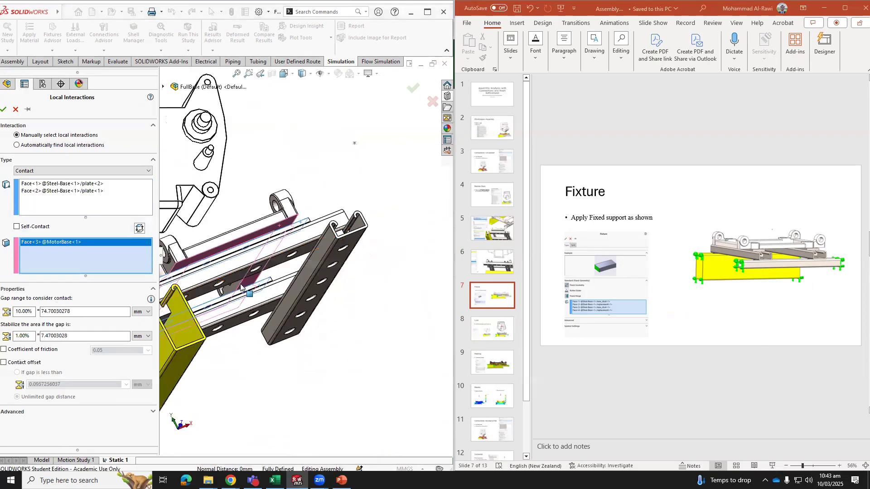
Examine how the motor base rests on the two selected plate faces from several angles.
middle_click_drag(304, 306, 222, 377)
scroll(229, 297, "down", 4)
scroll(258, 288, "up", 4)
middle_click_drag(265, 290, 215, 306)
scroll(231, 244, "down", 4)
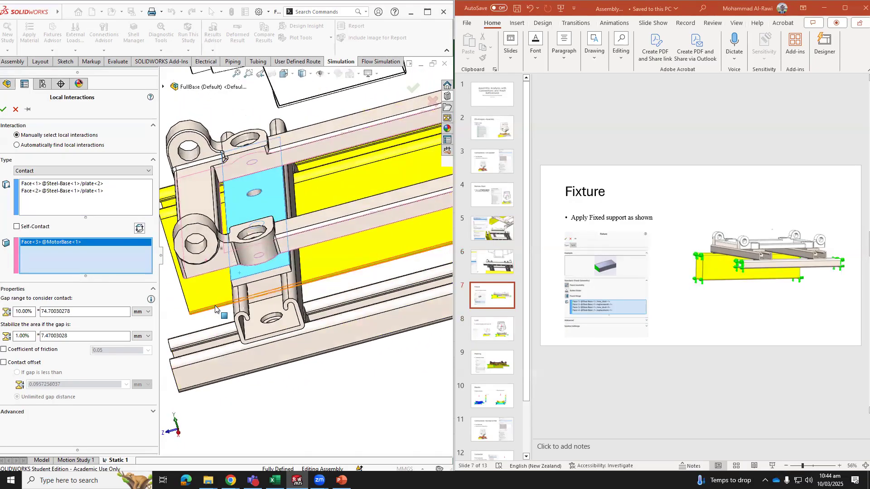
scroll(318, 257, "up", 2)
scroll(321, 257, "up", 3)
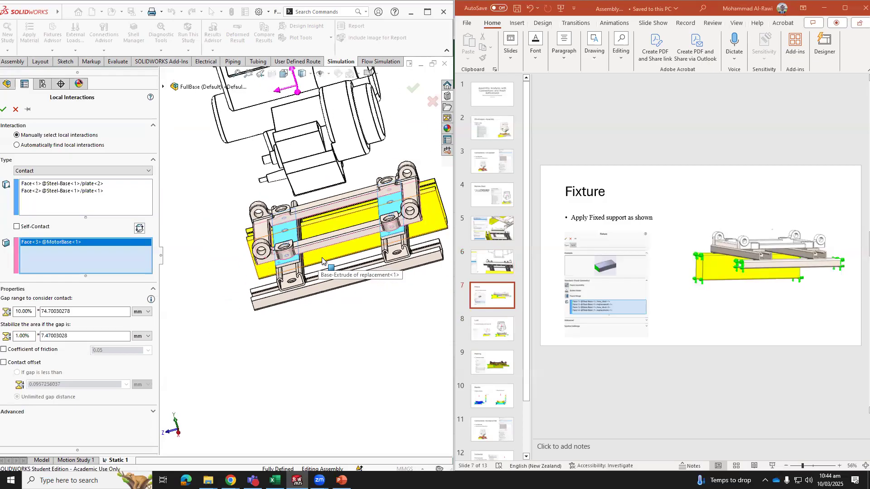
scroll(324, 254, "down", 4)
middle_click_drag(350, 310, 326, 311)
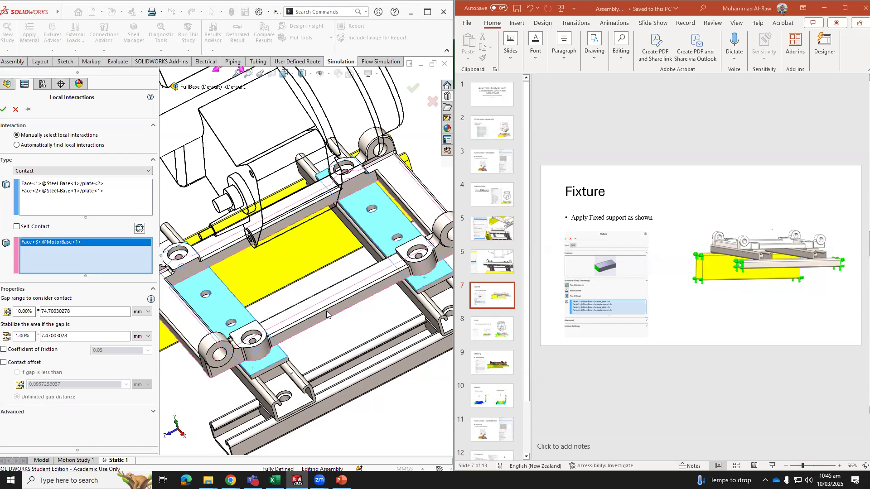
Set the interaction between the plate faces and the motor base underside to Bonded and accept it.
left_click(130, 171)
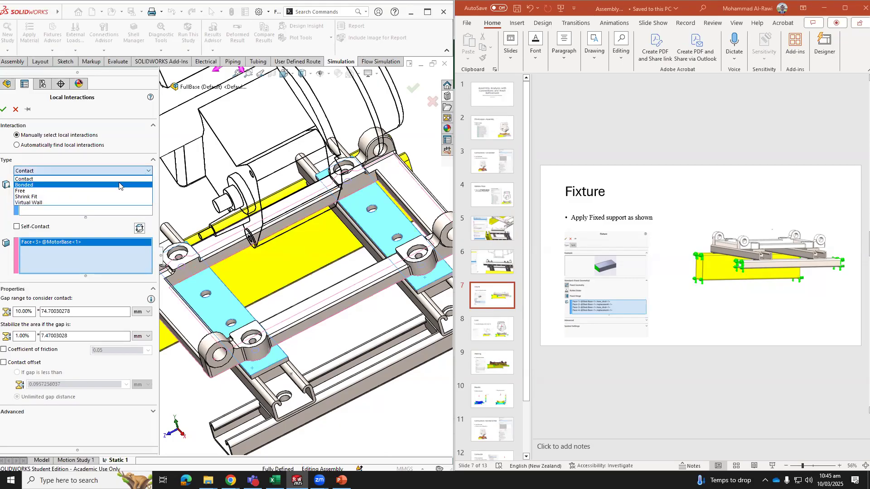
left_click(122, 185)
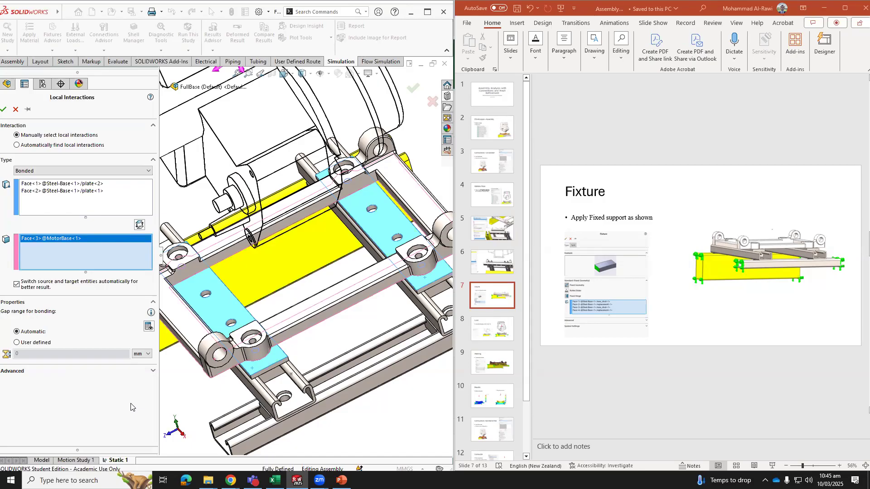
left_click(4, 110)
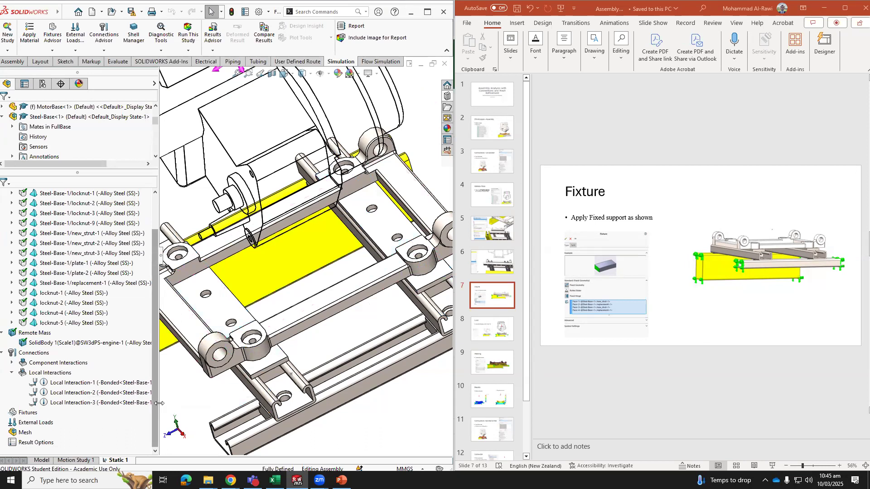
Review the local interactions in the study tree and examine the end faces of the replacement channel and new_strut<1>.
left_click_drag(159, 403, 221, 405)
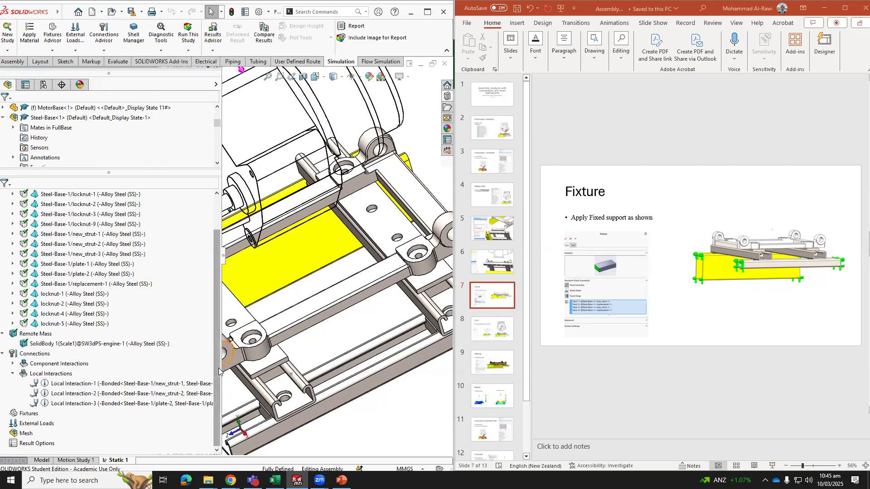
left_click_drag(218, 370, 162, 371)
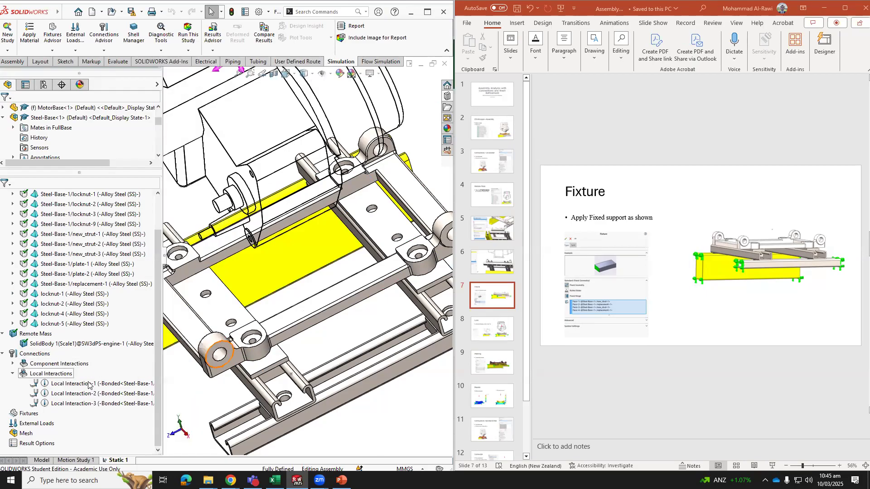
scroll(297, 340, "up", 5)
middle_click_drag(291, 295, 259, 291)
scroll(259, 291, "down", 3)
scroll(260, 290, "down", 2)
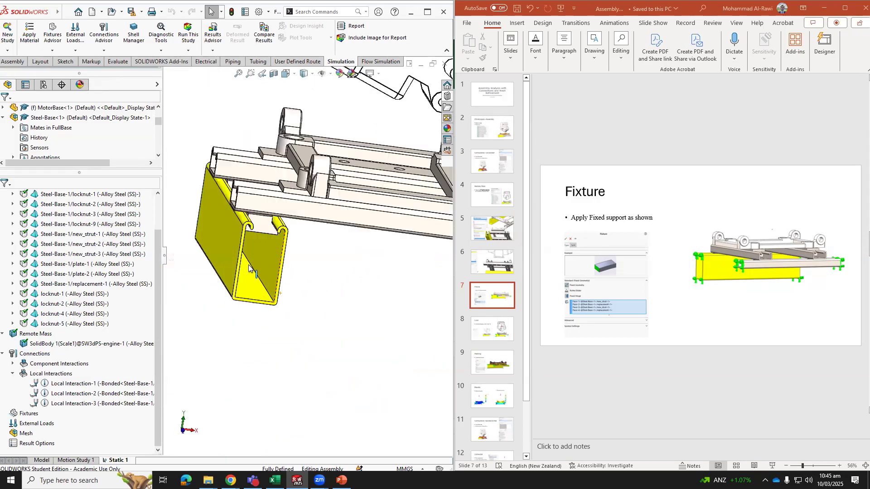
scroll(285, 234, "down", 3)
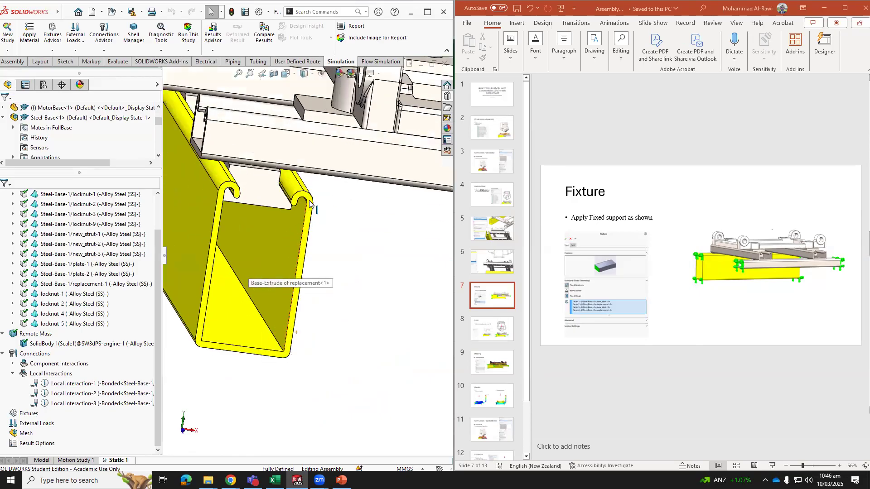
scroll(315, 199, "down", 1)
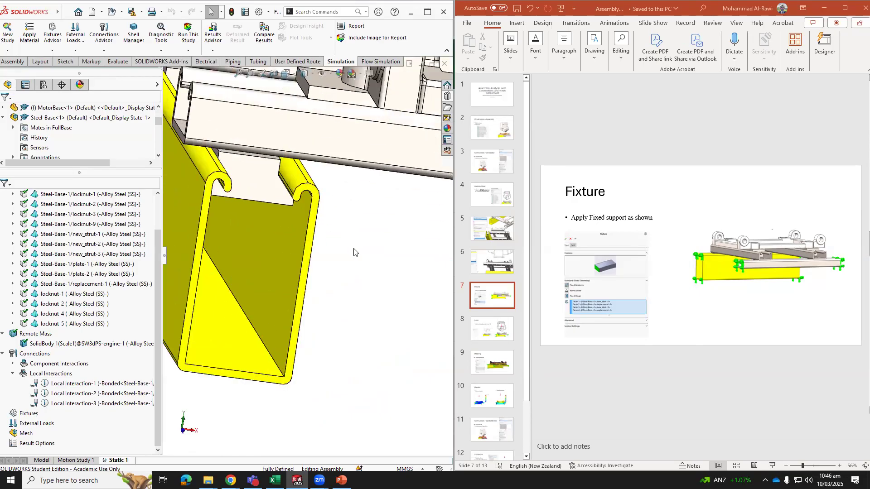
scroll(353, 252, "up", 2)
scroll(357, 253, "up", 2)
scroll(359, 254, "up", 2)
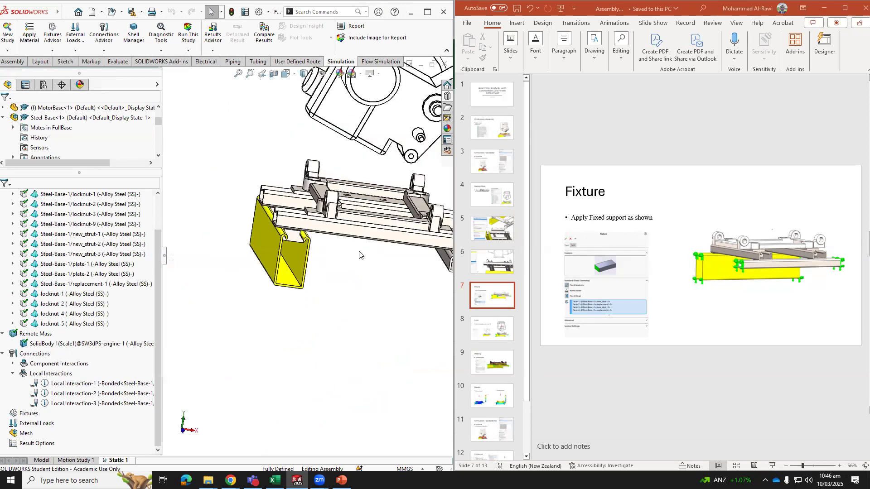
scroll(421, 271, "up", 2)
scroll(390, 263, "up", 1)
scroll(385, 261, "down", 2)
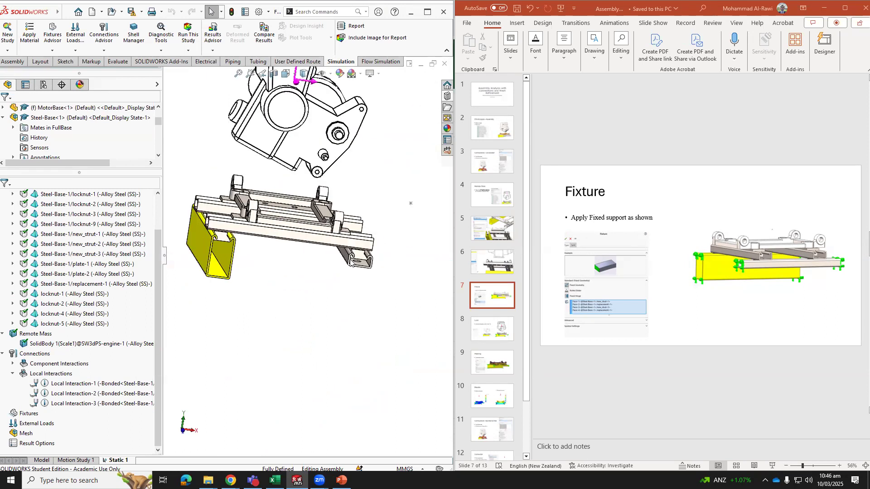
scroll(351, 262, "down", 3)
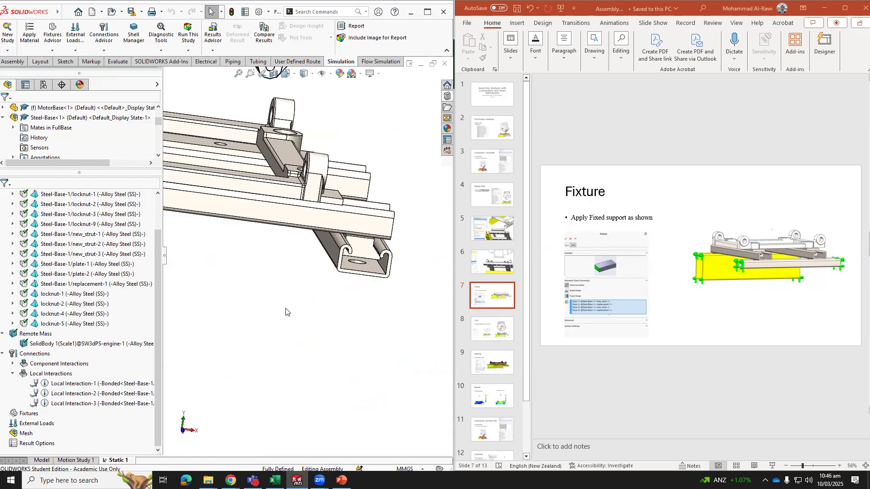
Start a Fixed Geometry fixture and pick one end edge each on new_strut<1> and replacement<1>.
right_click(29, 415)
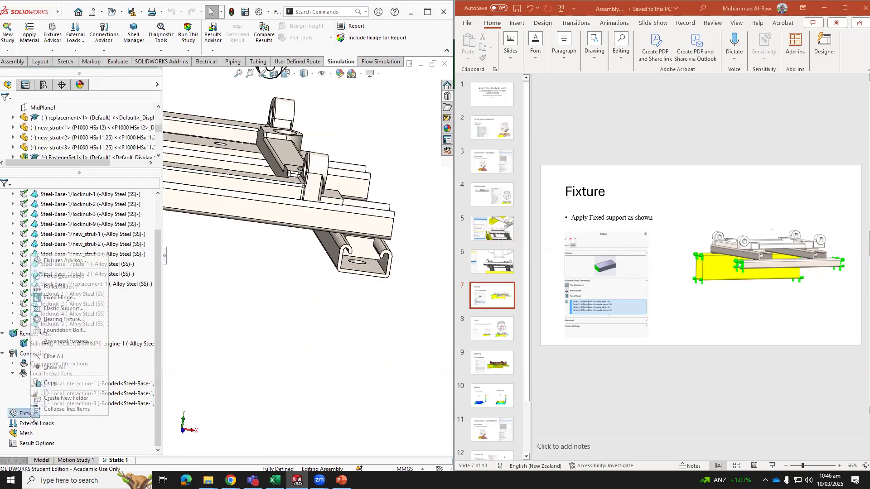
left_click(59, 276)
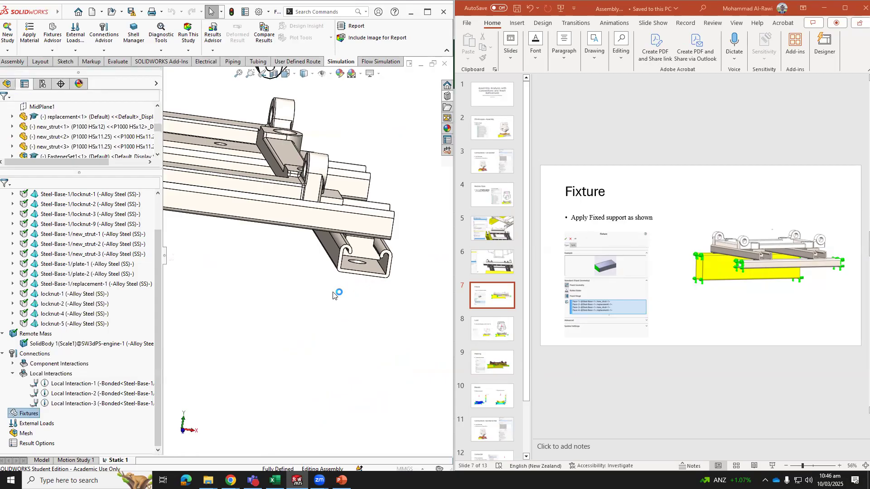
left_click(390, 262)
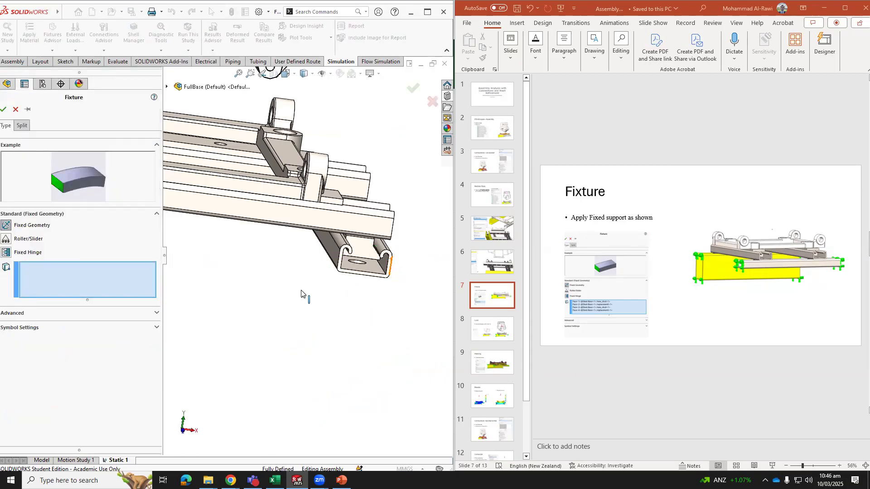
scroll(276, 287, "up", 5)
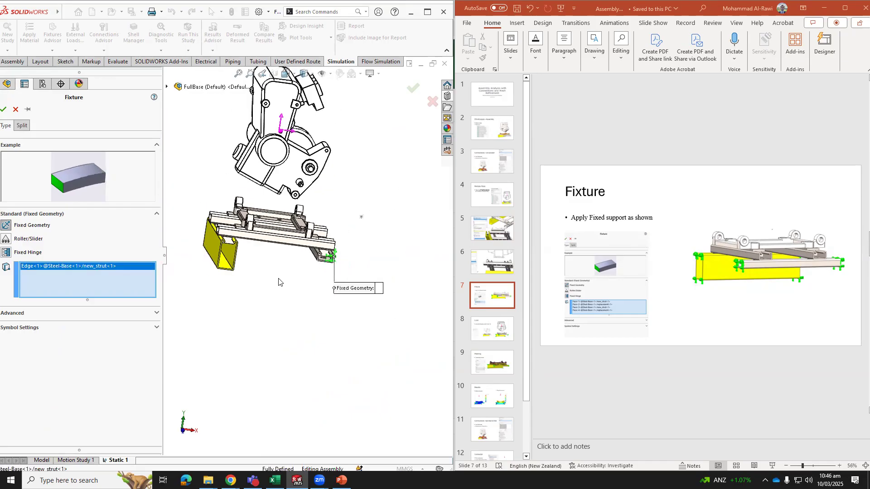
scroll(213, 243, "down", 2)
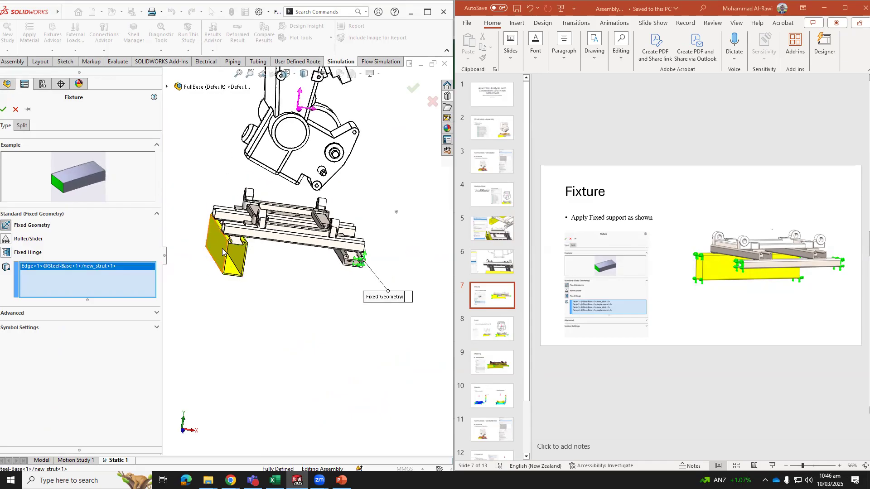
scroll(222, 249, "down", 2)
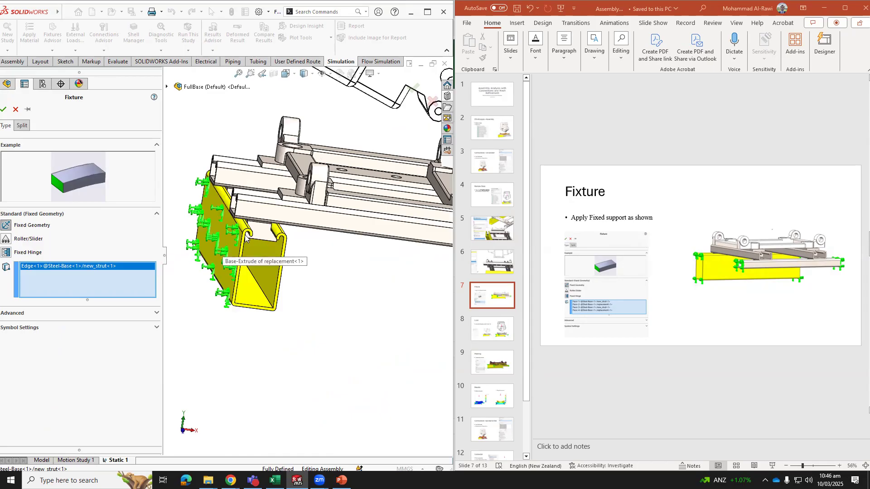
scroll(229, 242, "down", 2)
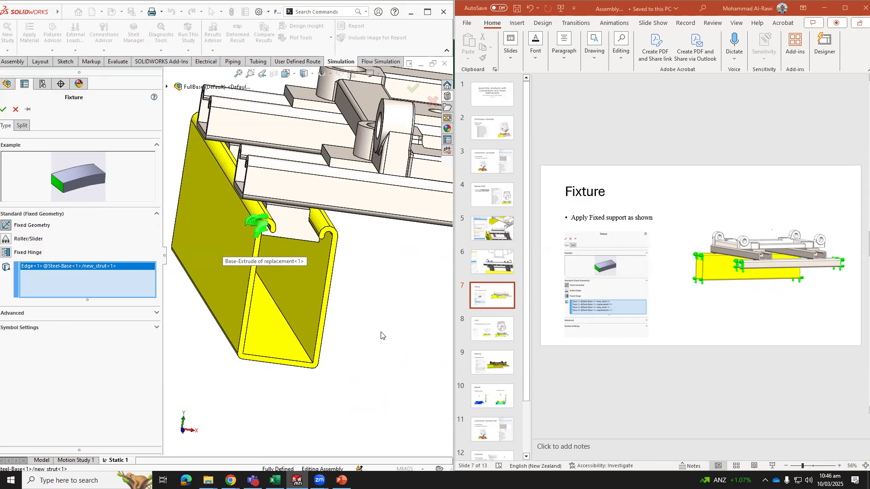
Add the end face of new_strut<1> on the other side of the base to the fixture.
scroll(378, 329, "up", 8)
middle_click_drag(383, 330, 189, 346)
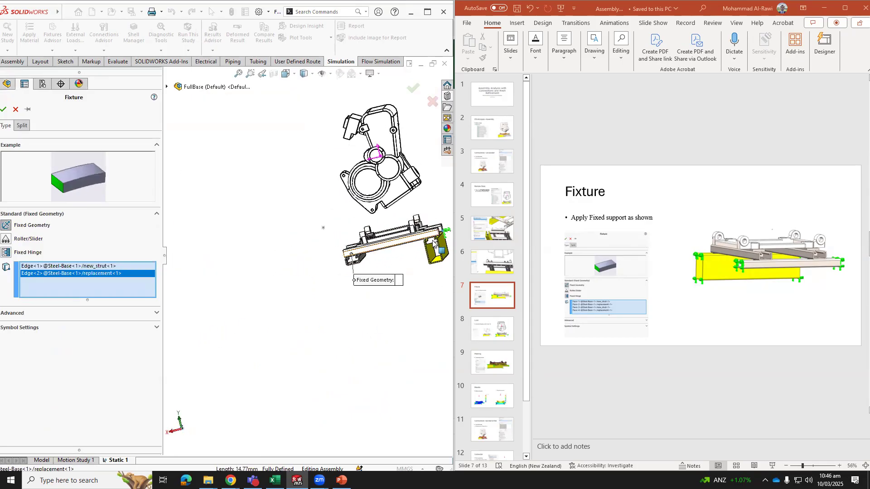
scroll(393, 259, "down", 6)
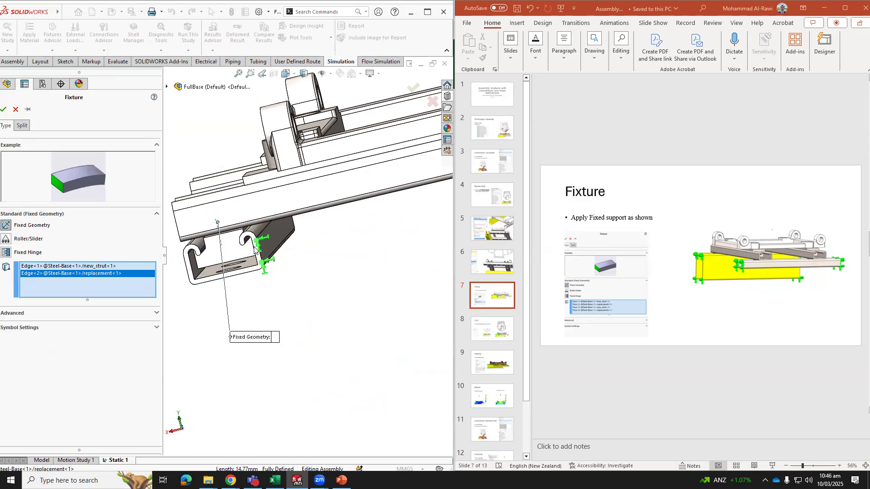
scroll(256, 245, "down", 2)
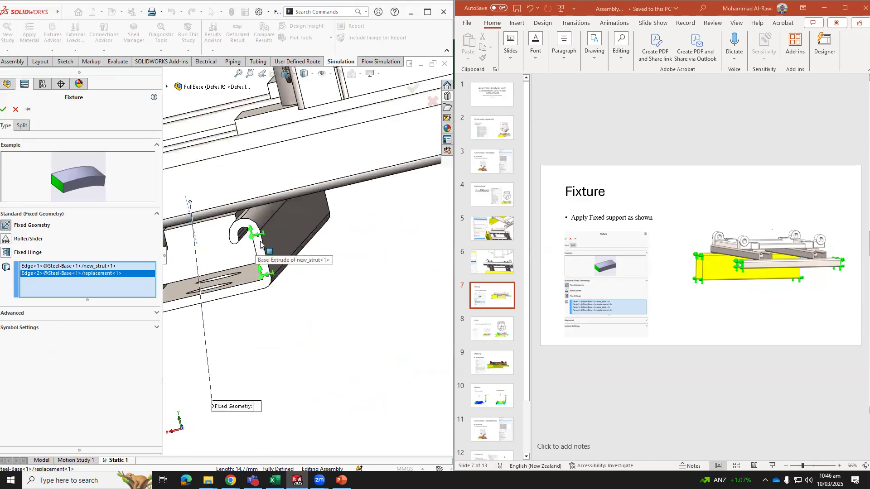
left_click(258, 245)
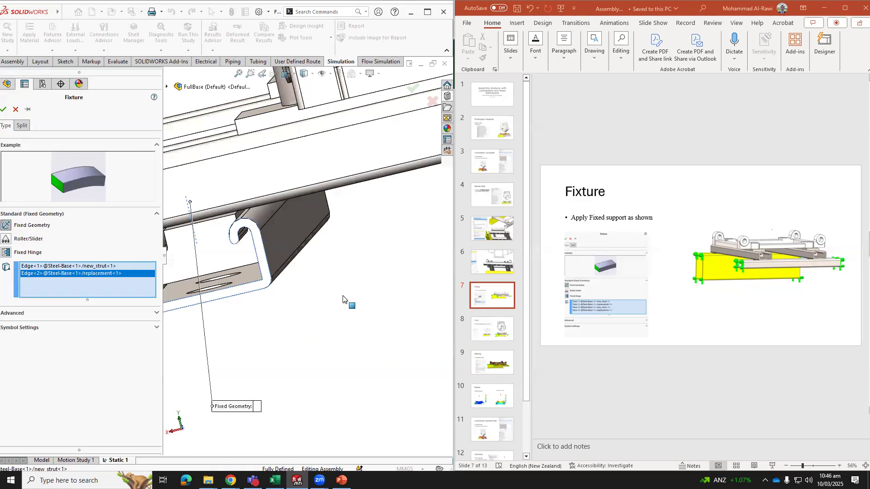
Add the neighbouring end face of replacement<1> to the fixture selection.
scroll(350, 291, "up", 4)
scroll(407, 208, "down", 5)
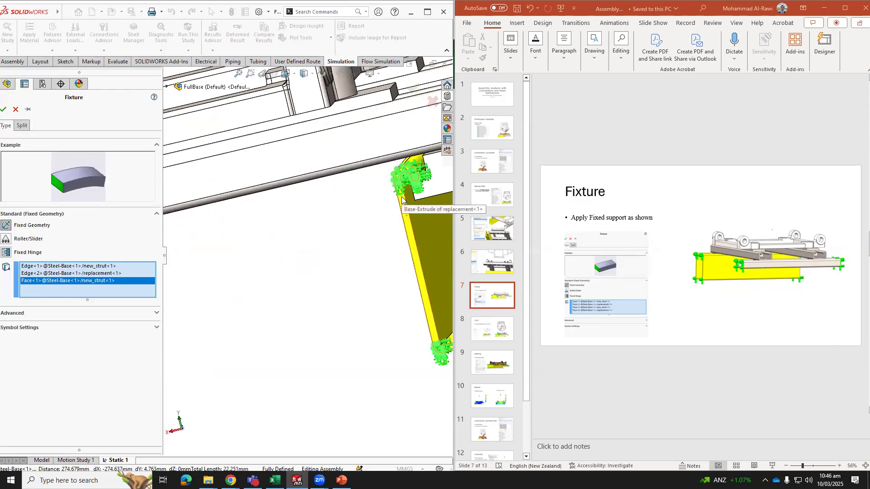
scroll(351, 287, "up", 3)
left_click(352, 288)
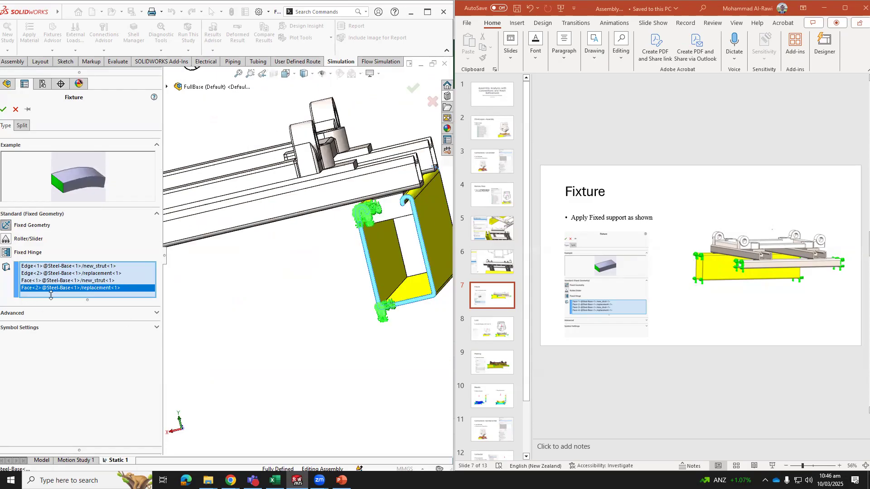
Remove the new_strut<1> and replacement<1> edges from the fixture selection, keeping only the faces.
scroll(218, 302, "up", 5)
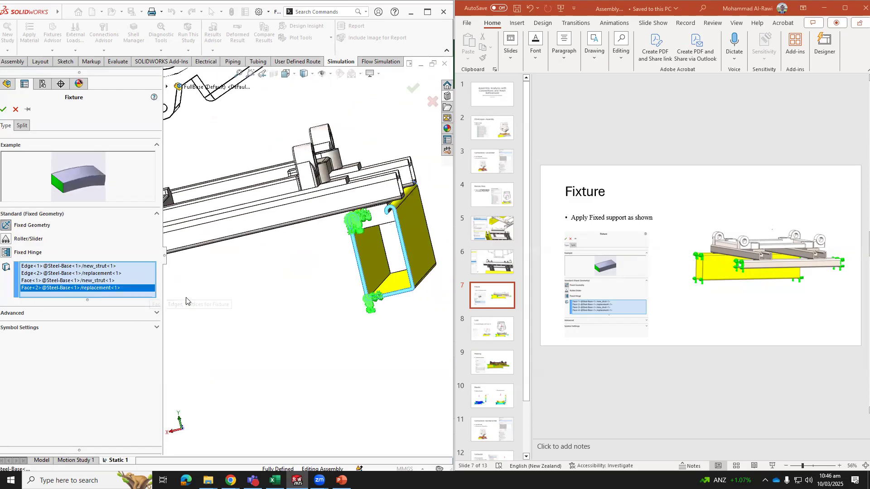
middle_click_drag(219, 303, 184, 298)
scroll(198, 299, "down", 2)
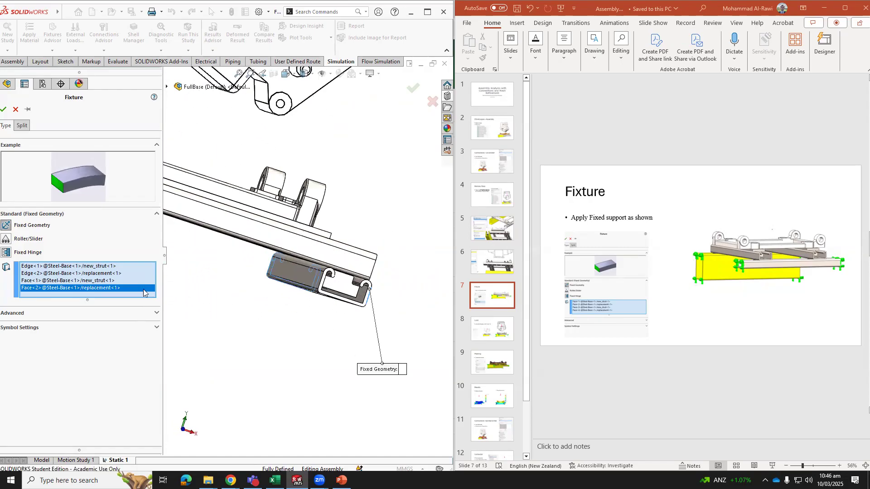
right_click(69, 267)
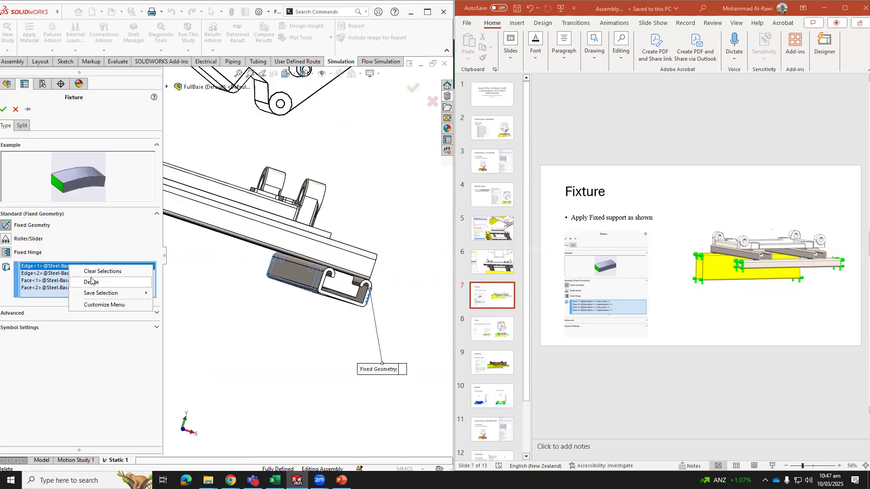
left_click(92, 281)
right_click(68, 269)
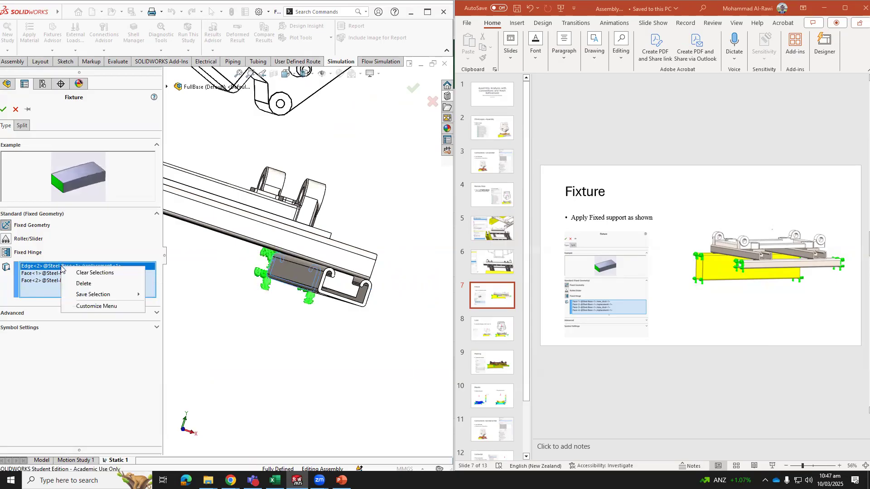
left_click(90, 284)
Add the opposite end face of new_strut<1> to the fixture selection.
middle_click_drag(361, 328, 327, 325)
scroll(357, 296, "down", 2)
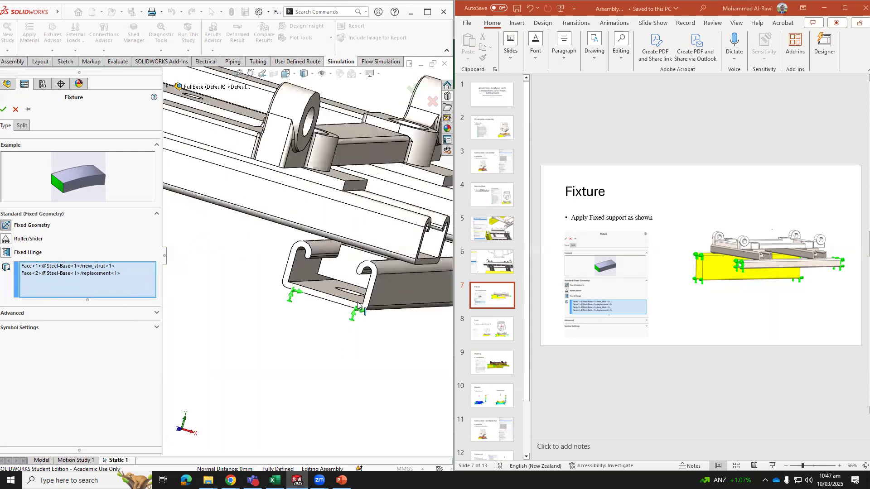
scroll(369, 274, "down", 3)
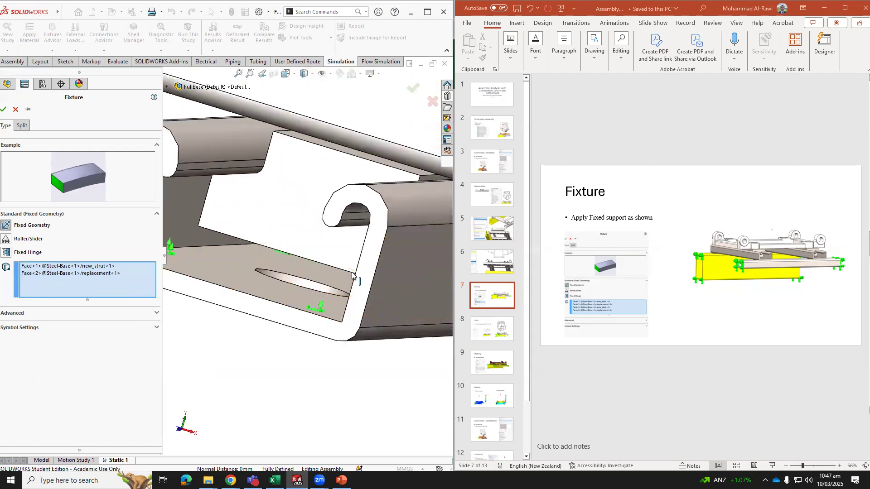
left_click(367, 270)
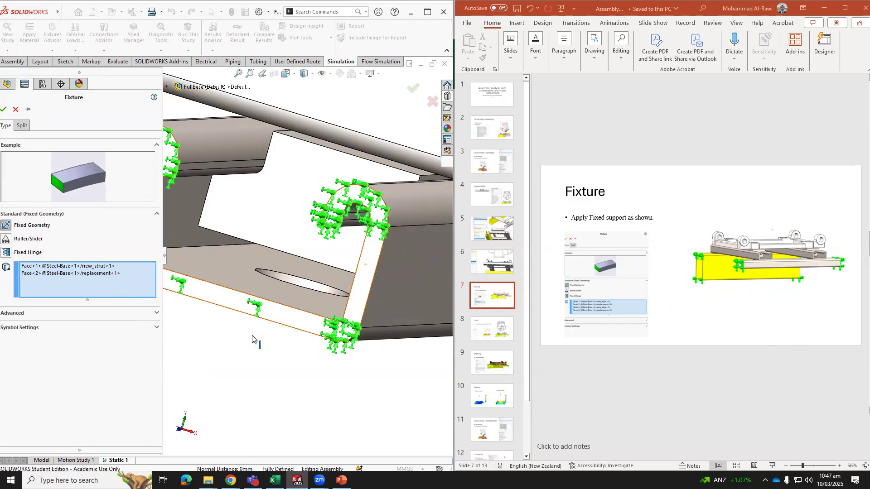
Add the opposite end face of replacement<1> to the fixture selection and check the fixed supports against the slide.
scroll(252, 340, "up", 5)
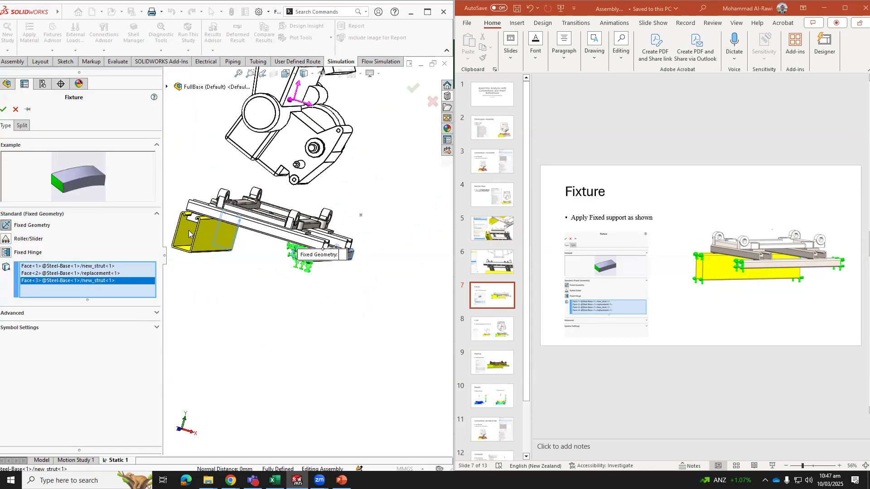
scroll(185, 232, "down", 2)
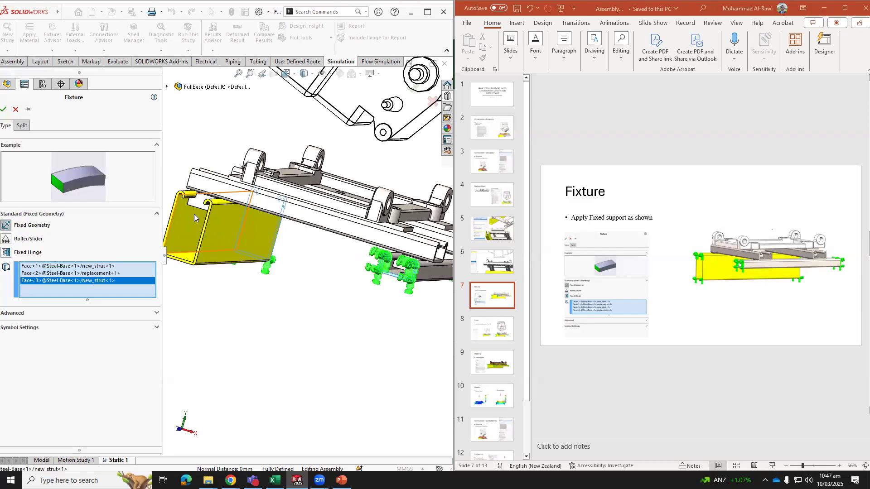
scroll(199, 194, "down", 2)
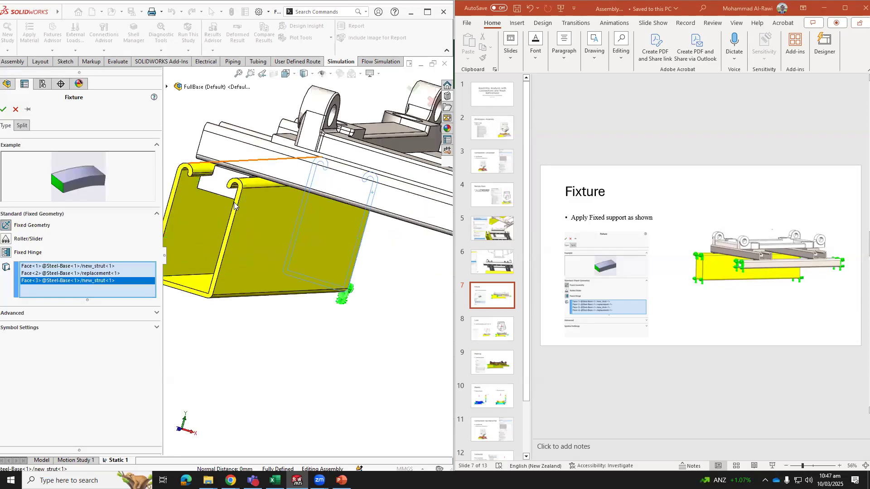
scroll(233, 206, "down", 3)
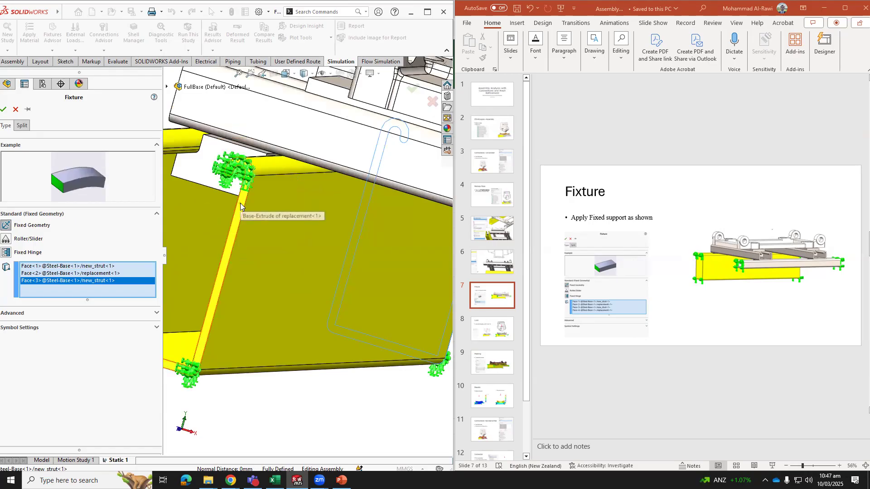
left_click(223, 374)
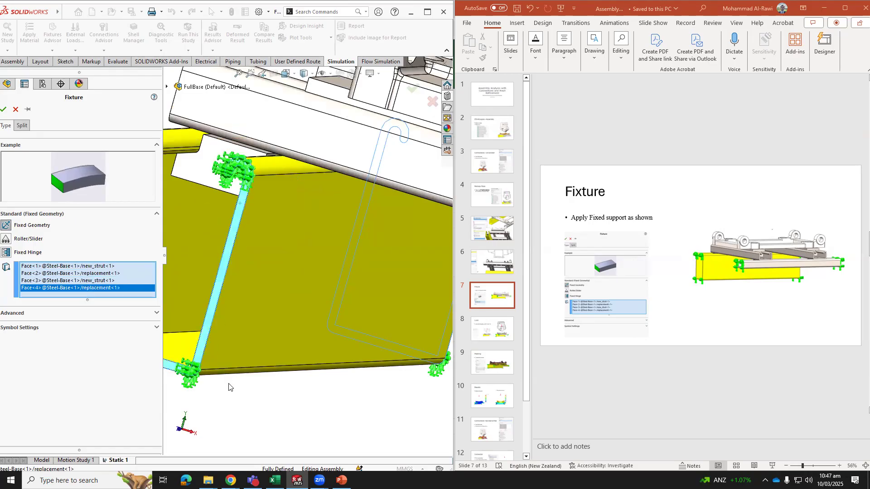
scroll(281, 403, "up", 5)
middle_click_drag(305, 394, 290, 359)
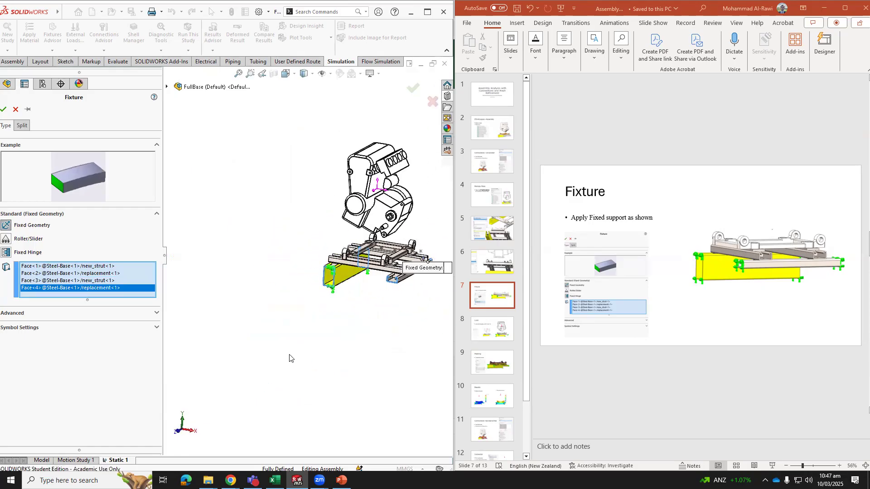
scroll(428, 288, "down", 3)
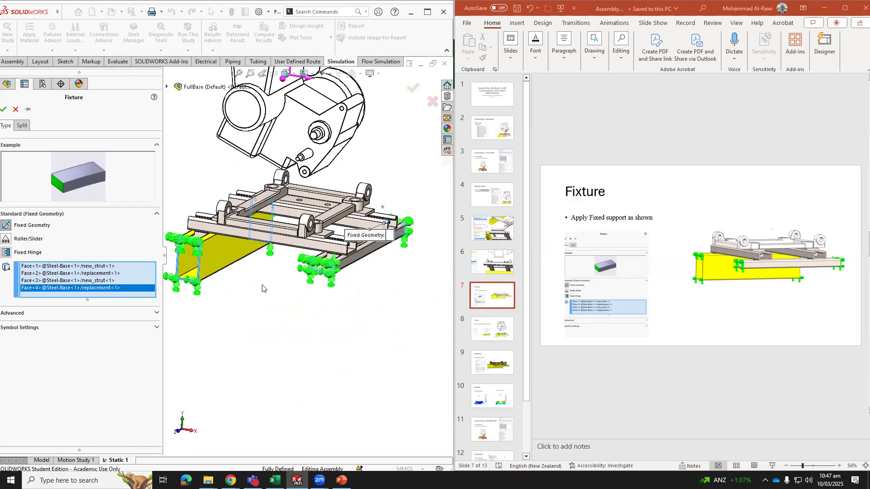
middle_click_drag(262, 285, 252, 274)
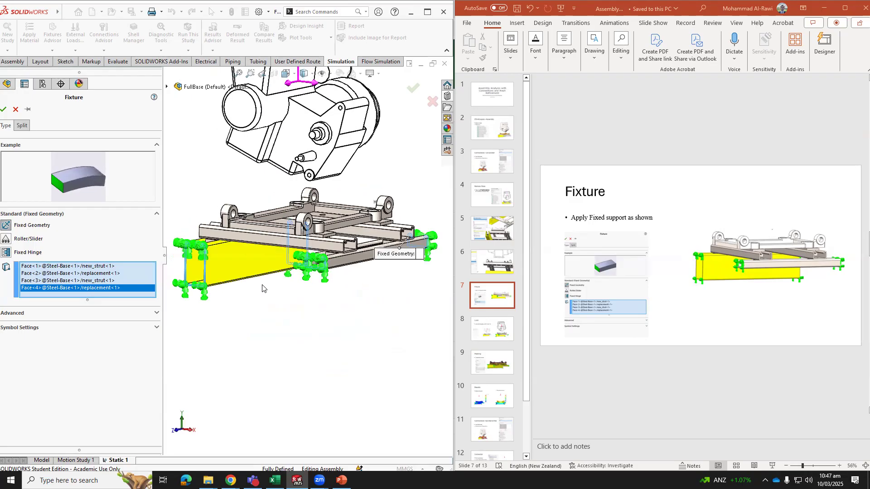
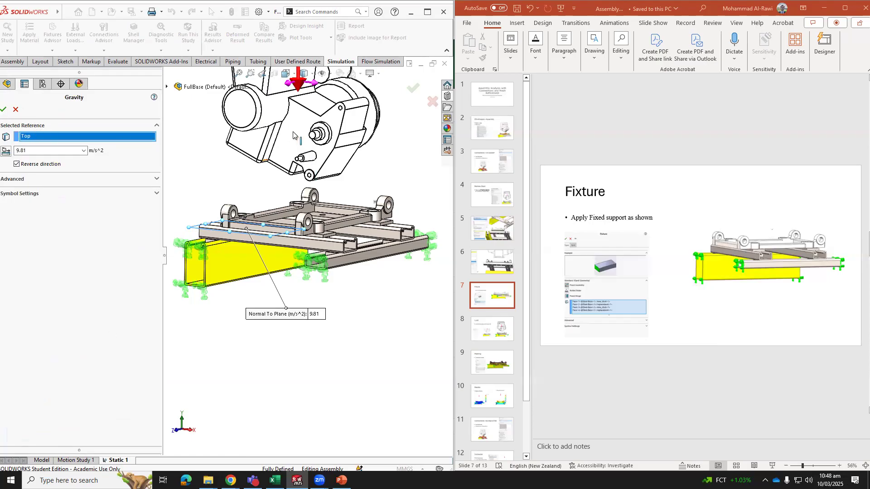
Check the reversed gravity direction on the engine and accept the 9.81 m/s^2 gravity load normal to the Top plane.
scroll(297, 145, "up", 3)
scroll(301, 164, "down", 1)
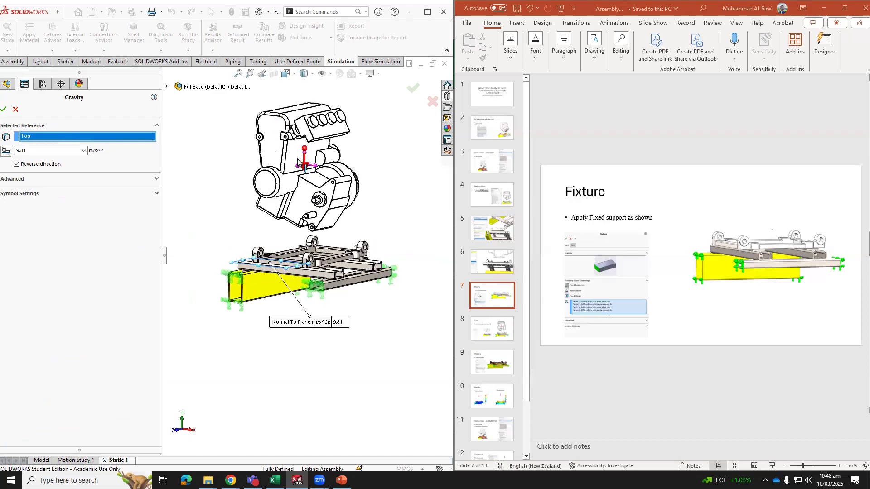
scroll(302, 189, "down", 1)
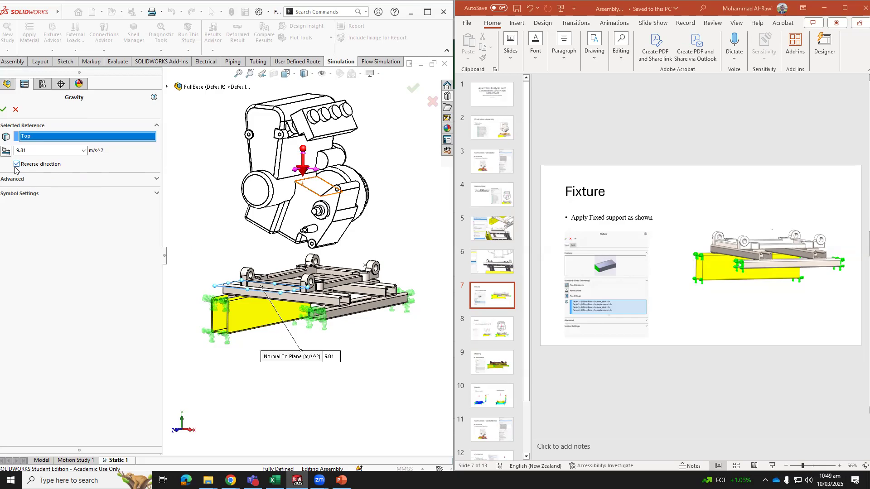
left_click(4, 110)
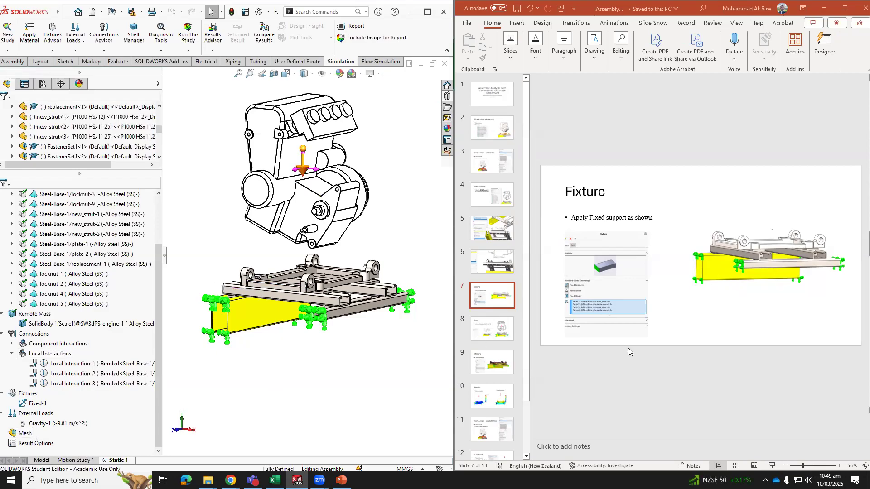
Switch to PowerPoint, go to the Meshing slide, enlarge the mesh settings image and move the meshed model picture below it.
scroll(652, 358, "down", 1)
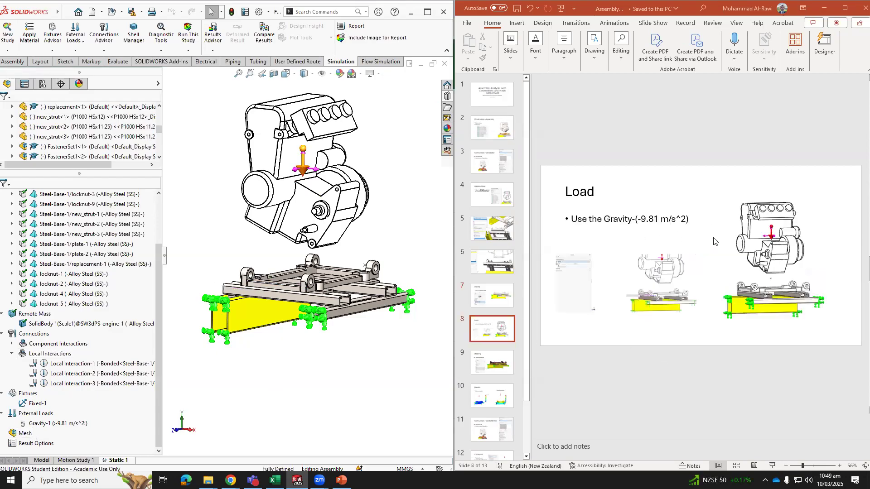
scroll(690, 254, "down", 1)
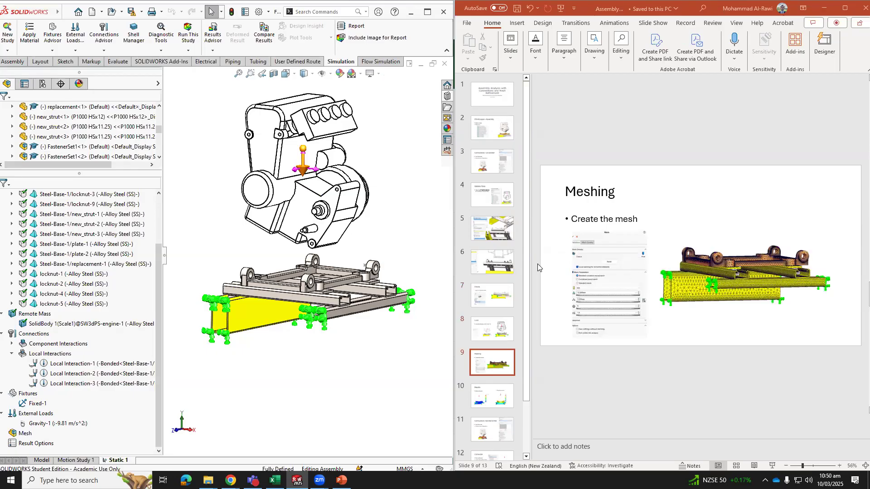
left_click(615, 280)
left_click(631, 262)
left_click_drag(645, 231, 759, 77)
left_click_drag(768, 307, 784, 393)
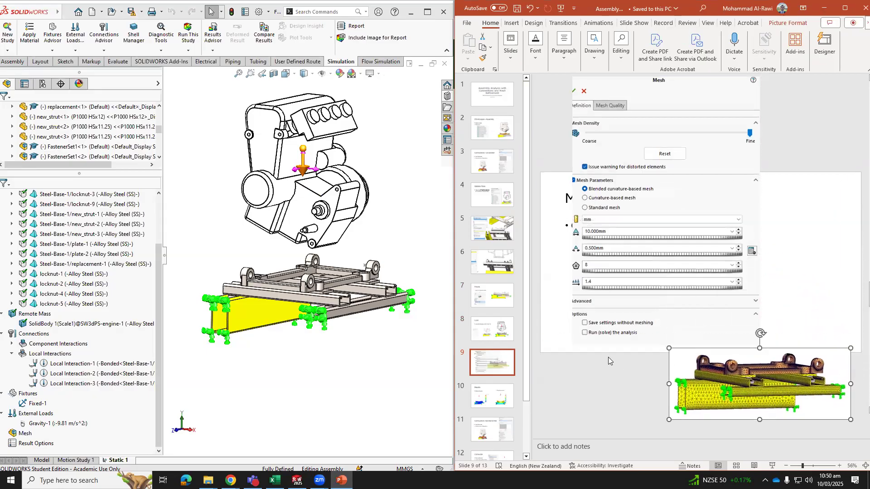
Start a mesh with custom blended curvature-based parameters, setting the maximum element size to 10 mm and the minimum to 0.5 mm.
right_click(27, 434)
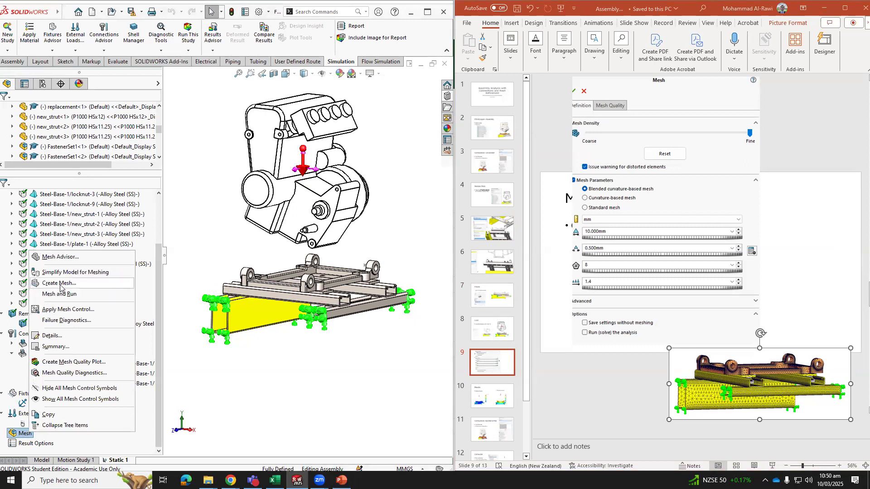
left_click(59, 284)
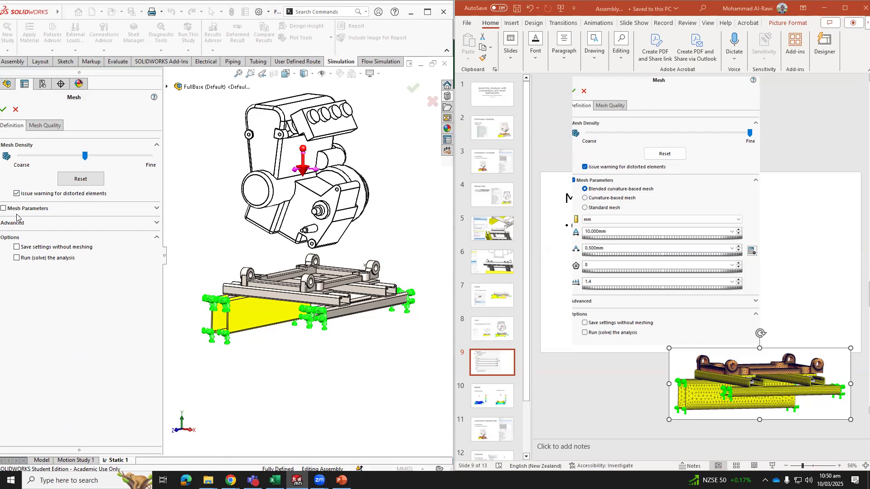
left_click(3, 208)
double_click(32, 266)
type("10")
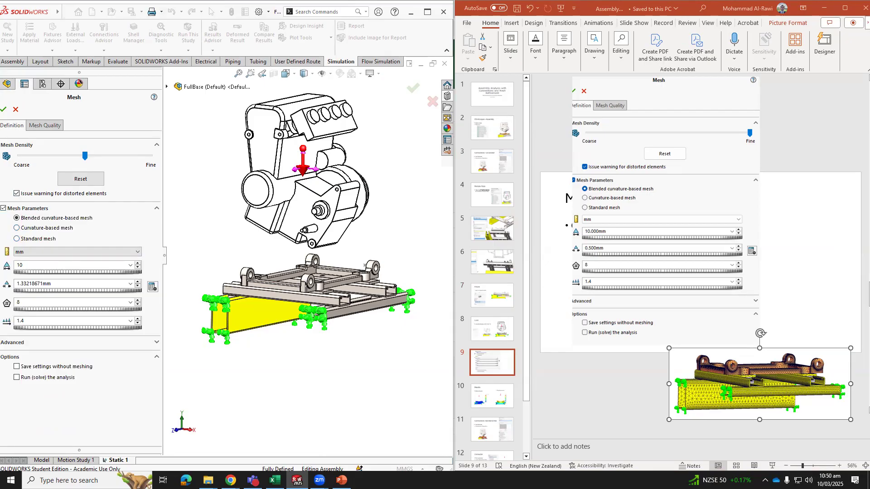
left_click(74, 396)
Check the bodies' mesh quality assignment and generate the mesh with the defined parameters.
left_click(45, 128)
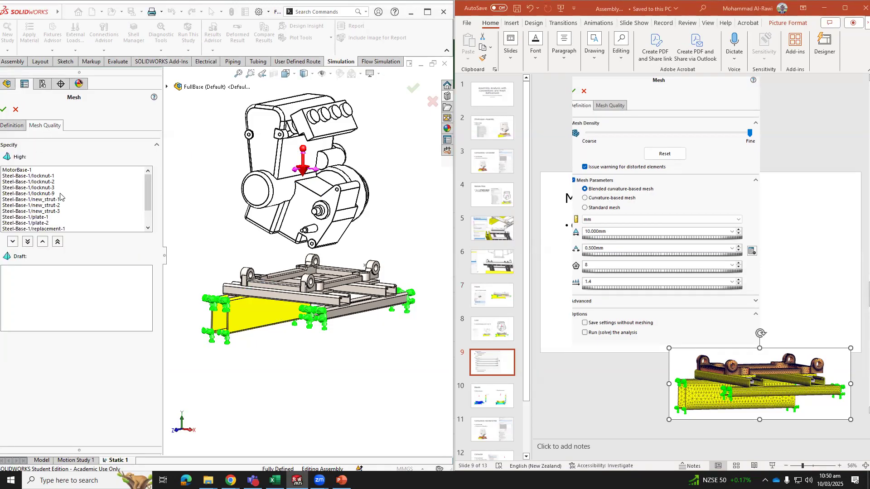
left_click(10, 126)
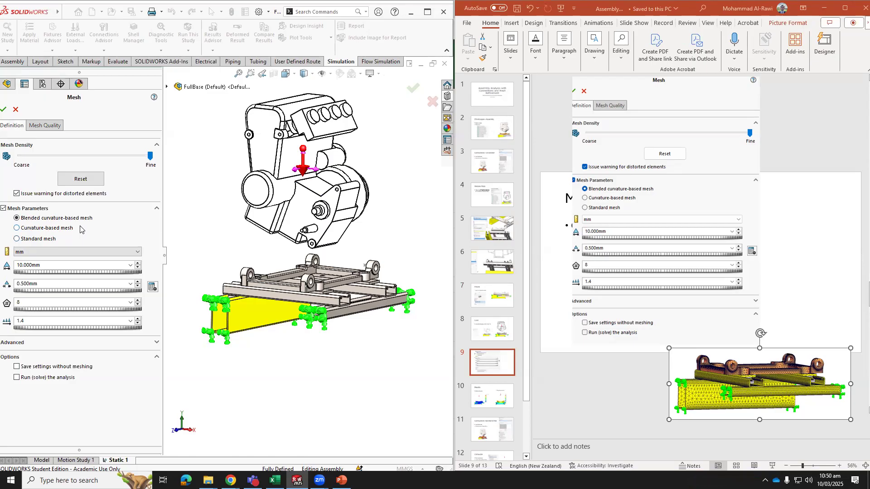
left_click(2, 111)
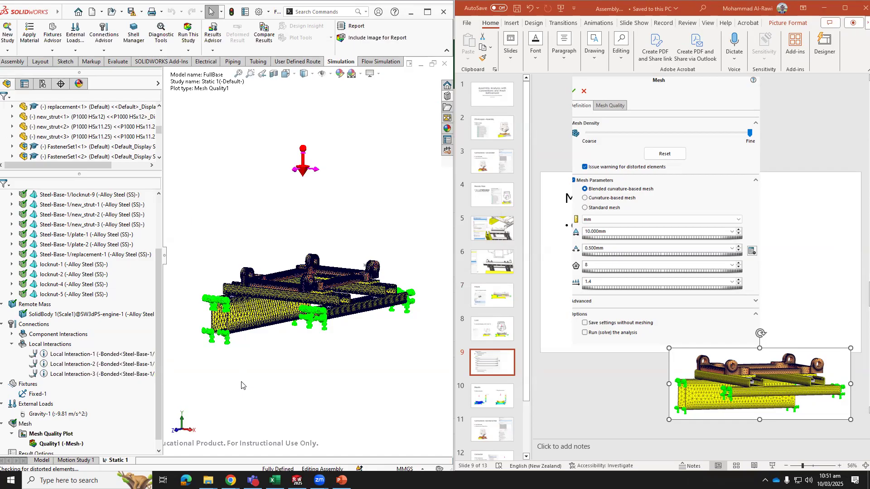
Inspect the generated mesh on the base assembly and run the Static 1 study.
middle_click_drag(265, 364, 305, 268, "ctrl")
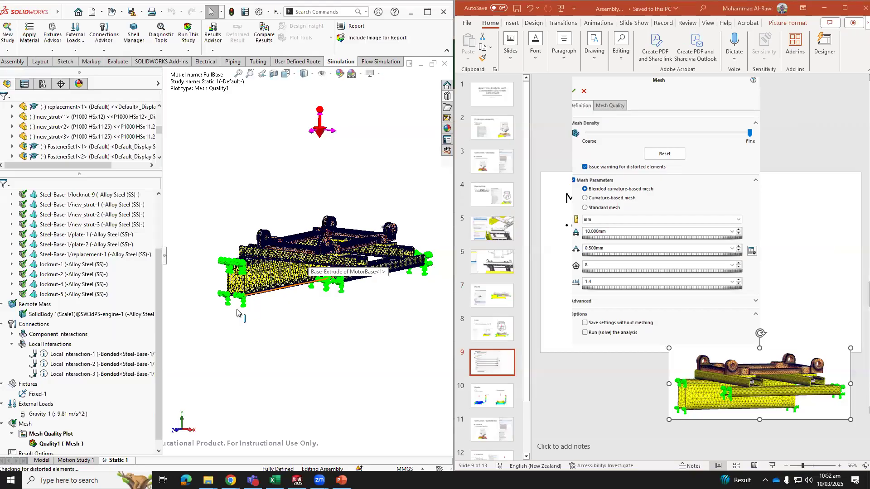
scroll(100, 406, "down", 1)
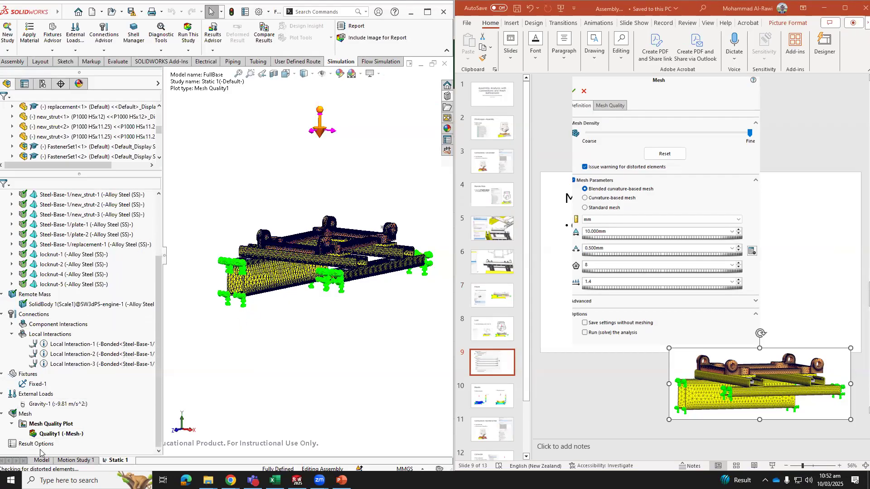
scroll(35, 444, "up", 3)
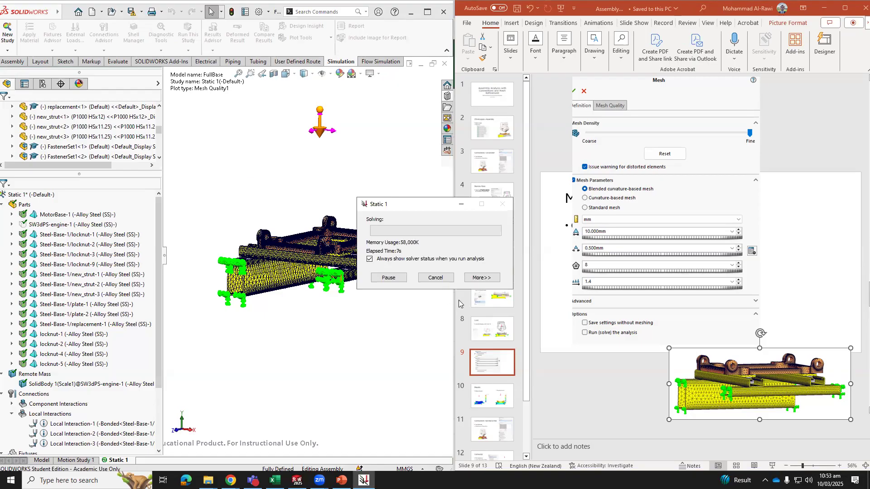
Expand the solver status details, move the solver window off the slides, and view and close the convergence graph.
left_click(482, 278)
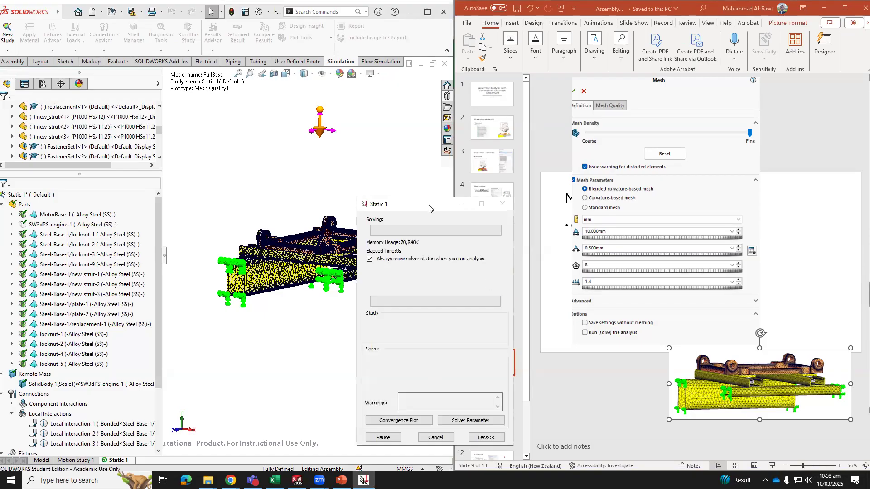
left_click_drag(430, 205, 313, 150)
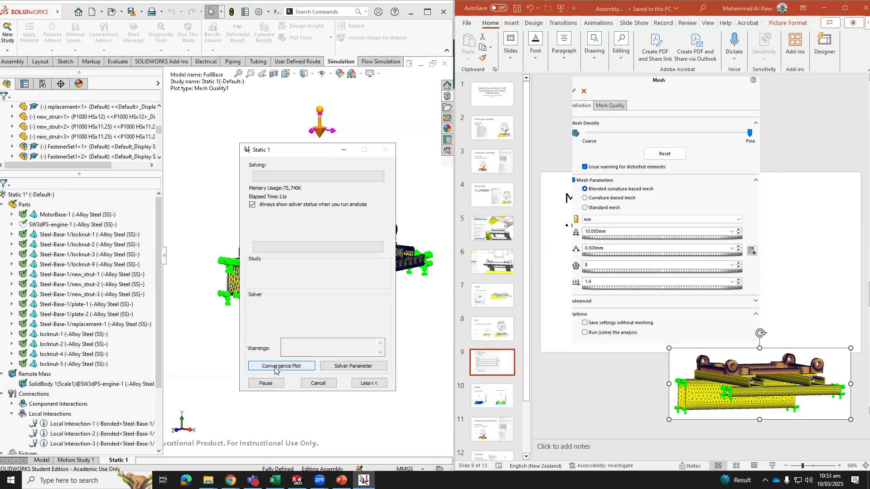
left_click(275, 368)
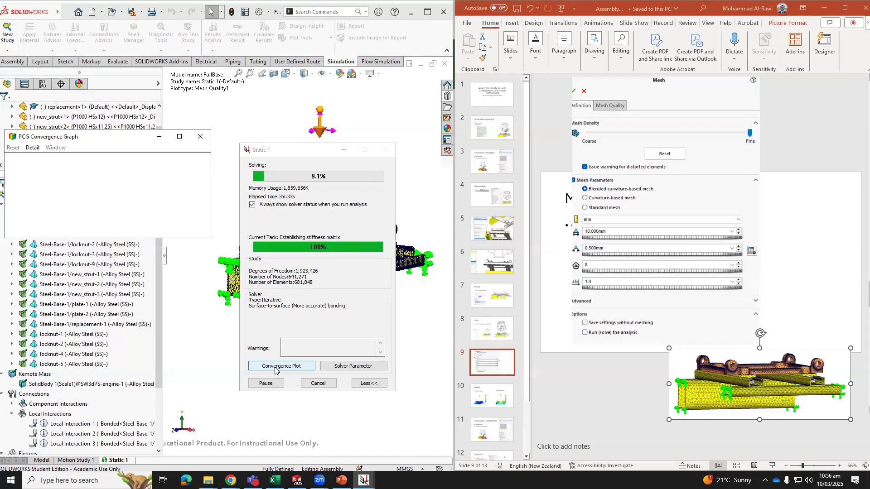
left_click(200, 136)
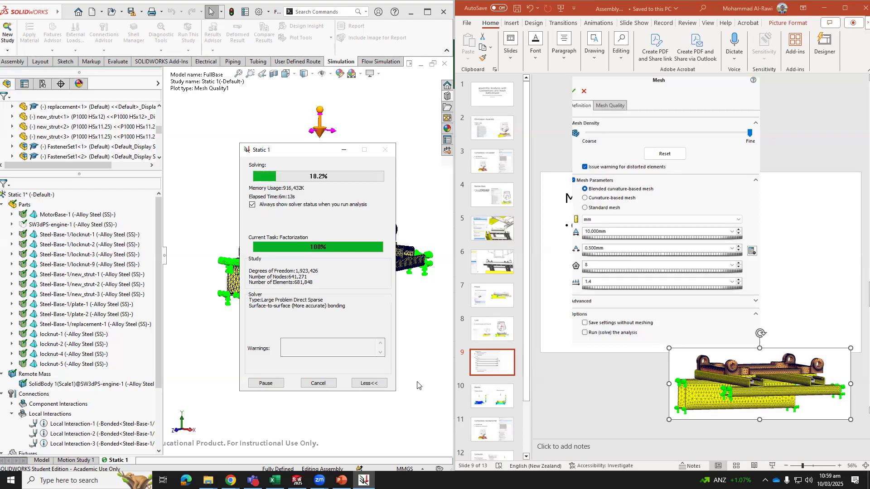
Show the Results slide with the stress and displacement plots in the PowerPoint presentation.
scroll(418, 383, "down", 1)
scroll(476, 396, "down", 1)
left_click(493, 386)
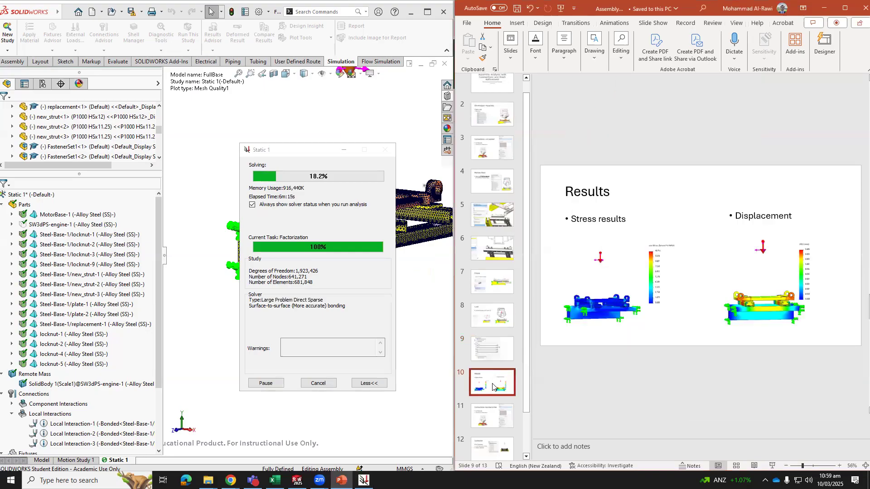
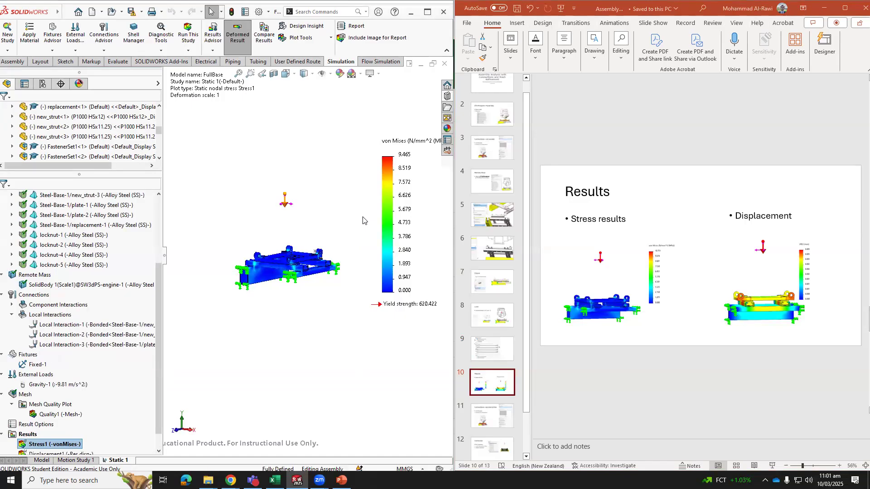
Examine the von Mises stress plot in a side view of the base and review its chart options.
scroll(313, 260, "down", 2)
scroll(313, 260, "up", 2)
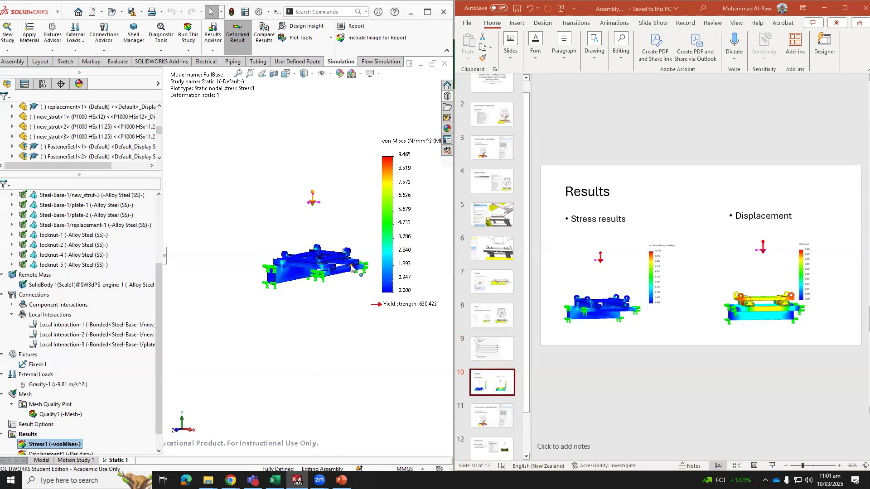
scroll(352, 268, "down", 4)
middle_click_drag(323, 320, 260, 322)
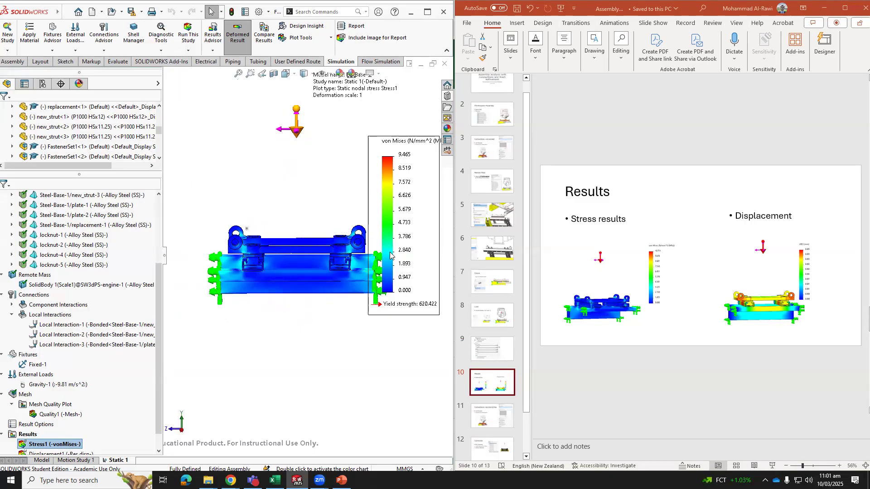
double_click(390, 255)
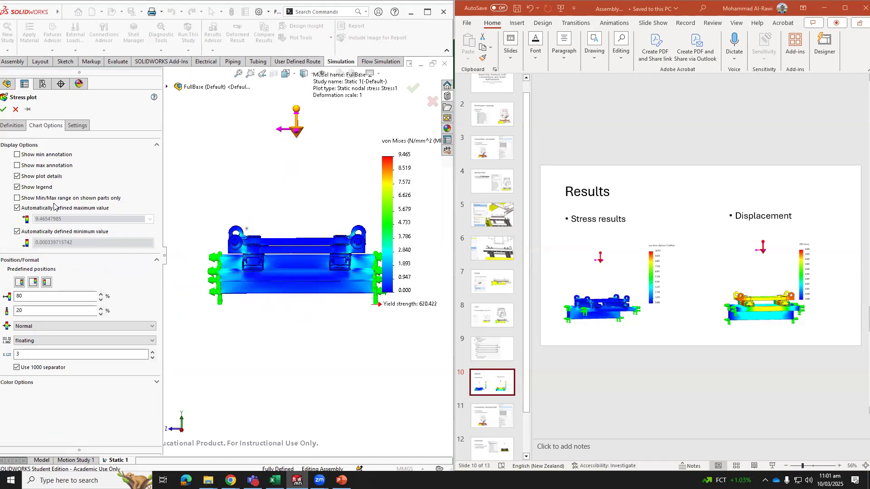
left_click(3, 109)
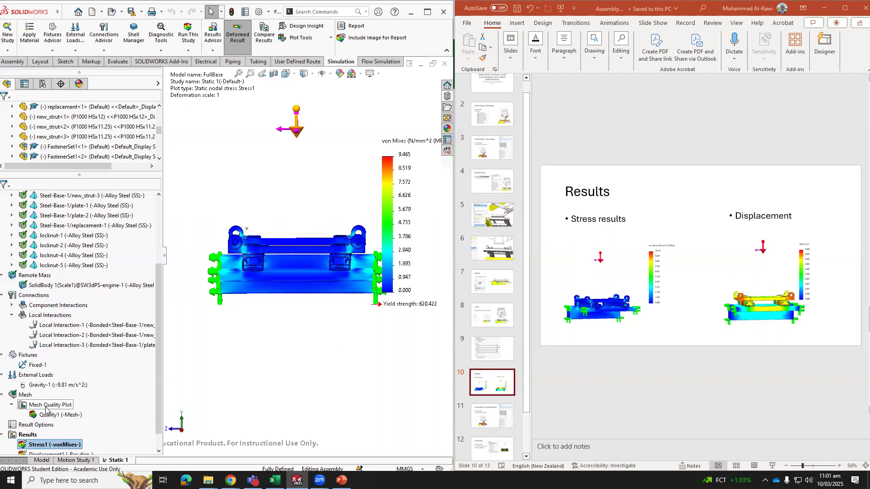
Show the Displacement1 plot with a true-scale deformed shape and floating number format in the legend.
scroll(51, 413, "down", 1)
double_click(62, 435)
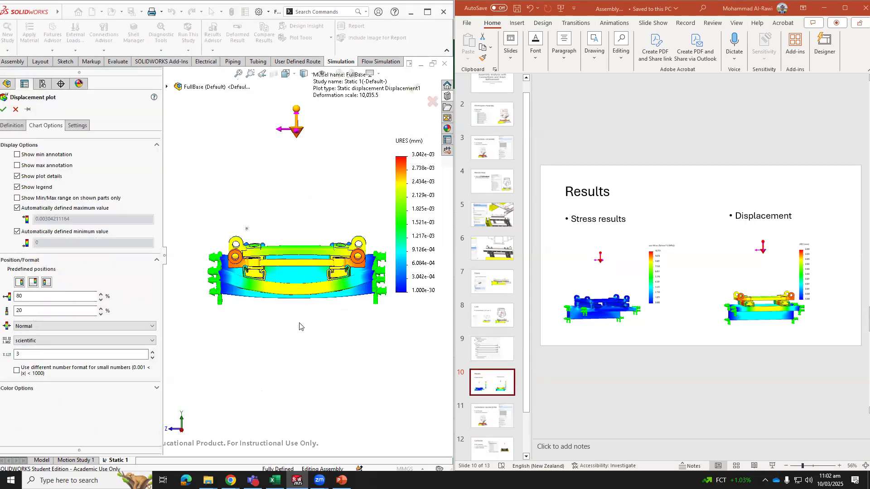
middle_click_drag(292, 320, 313, 327)
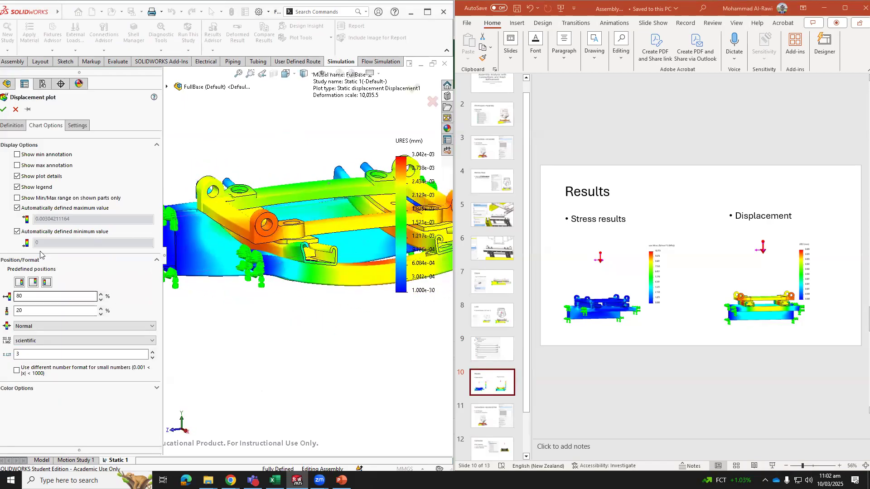
left_click(13, 123)
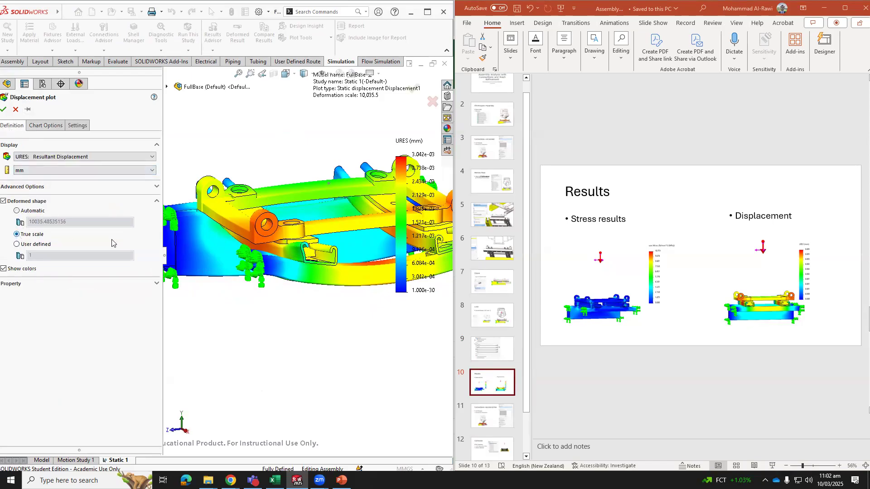
left_click(46, 126)
left_click(47, 342)
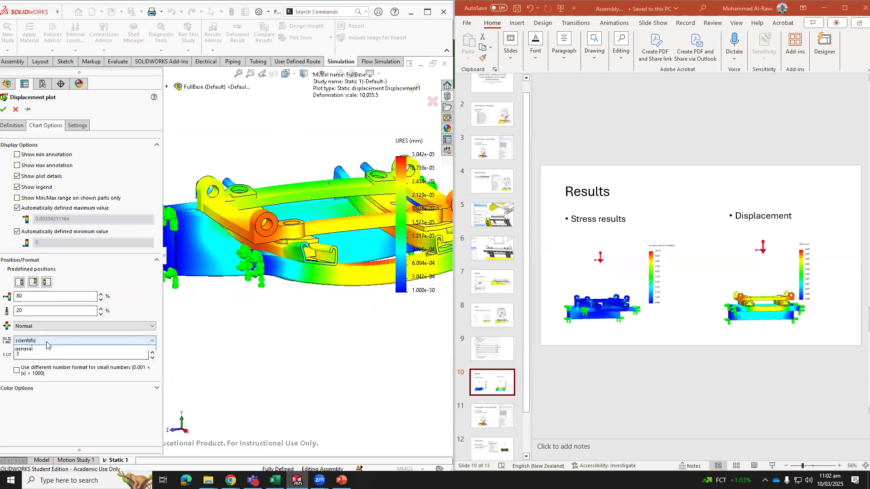
left_click(47, 356)
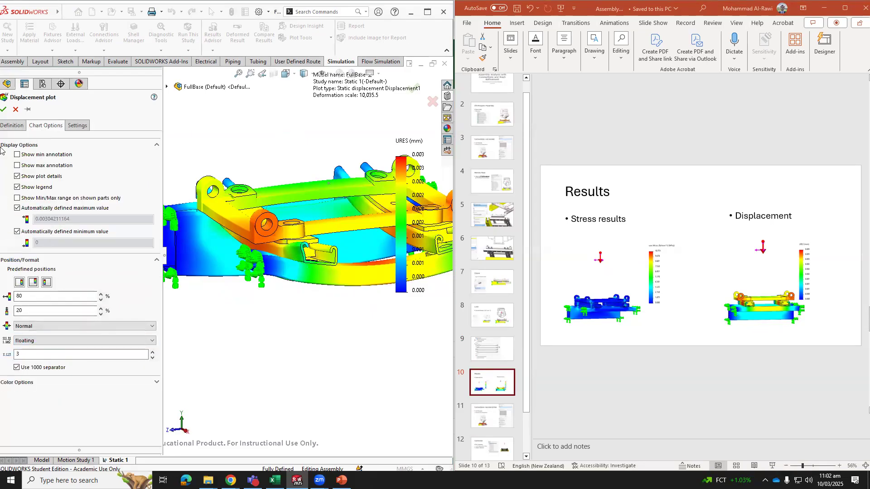
left_click(3, 109)
Inspect the displacement plot up close and start a Probe on it using the On selected entities option.
middle_click_drag(353, 310, 317, 271)
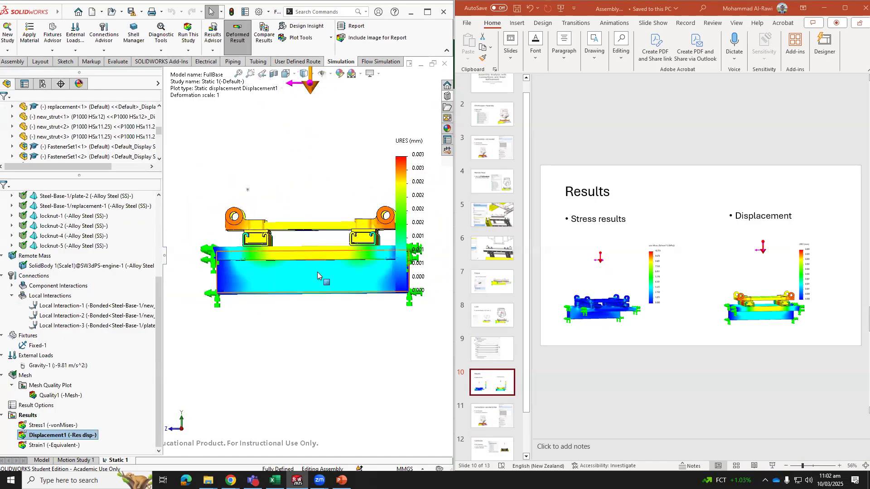
scroll(317, 274, "up", 3)
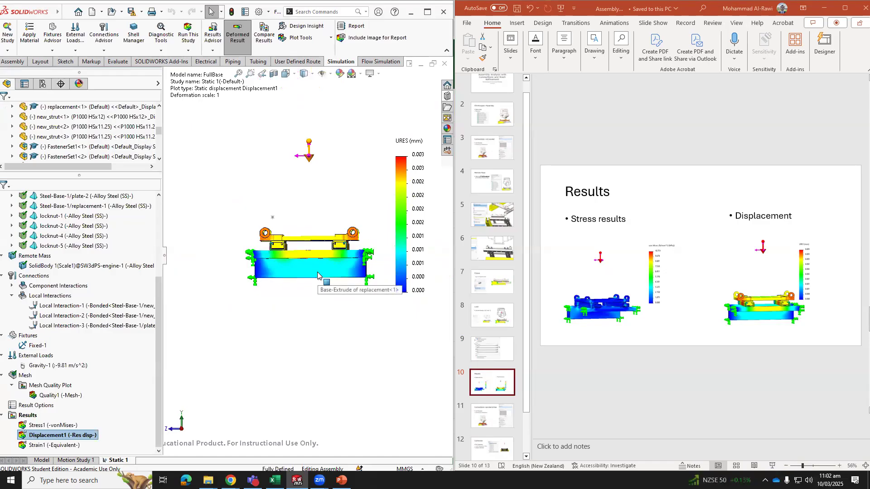
scroll(302, 212, "down", 4)
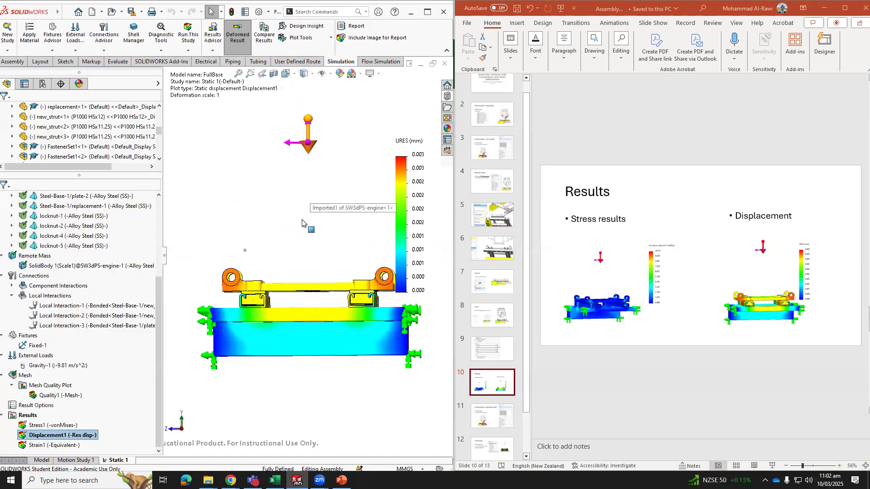
scroll(307, 264, "down", 5)
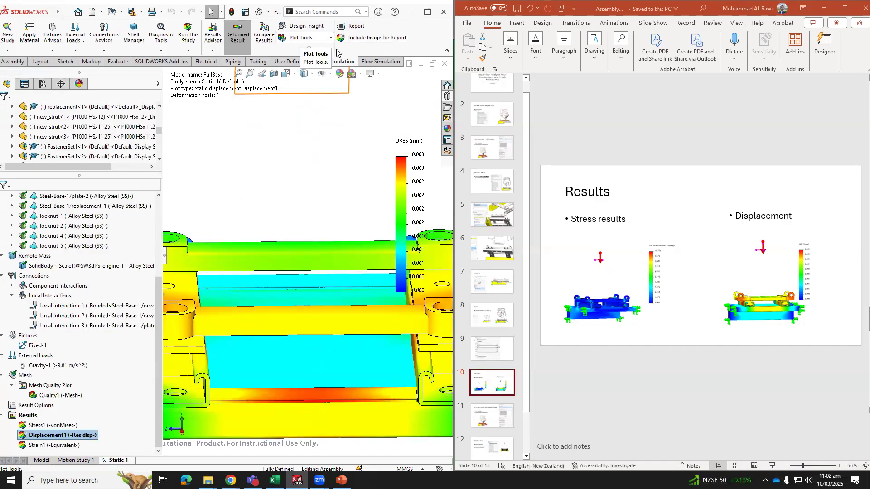
left_click(303, 38)
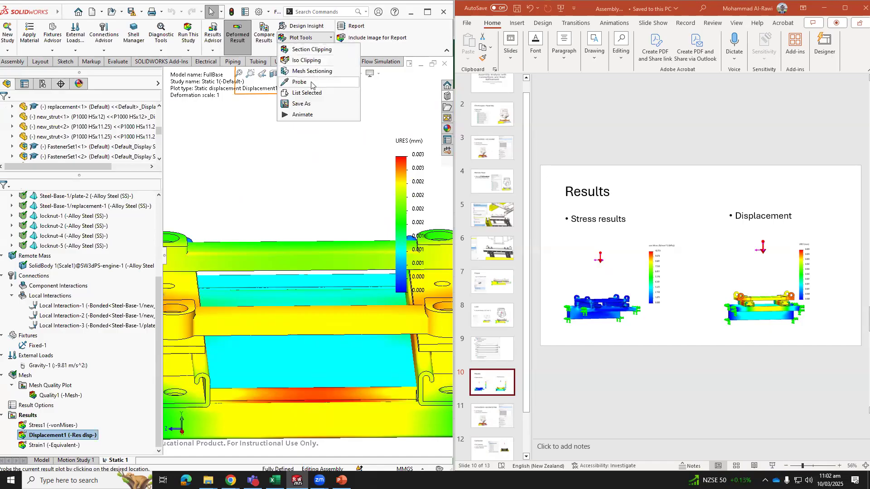
left_click(312, 83)
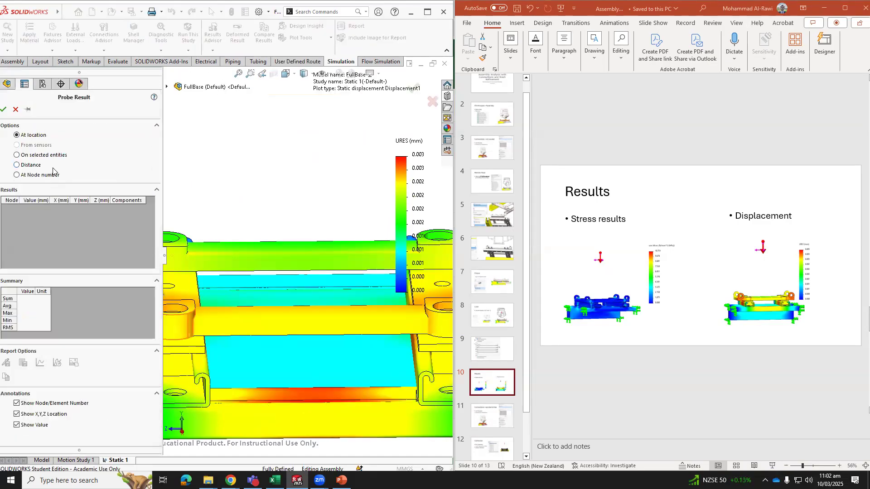
left_click(16, 155)
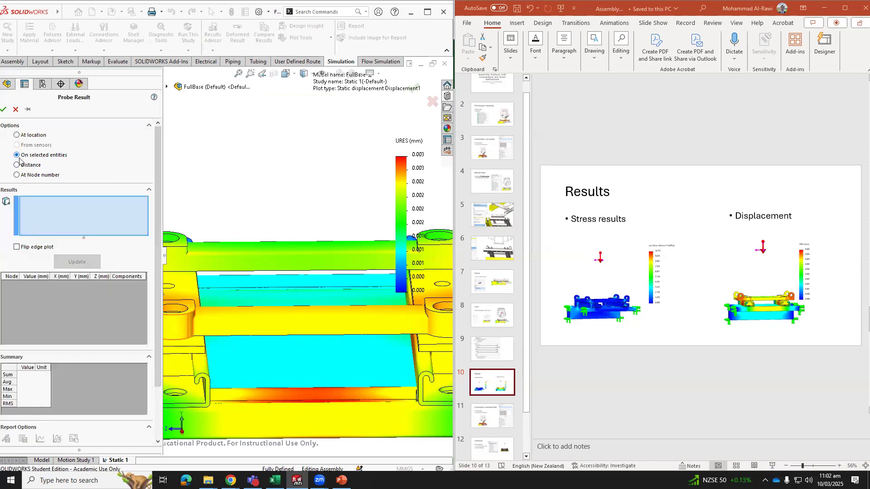
left_click(323, 398)
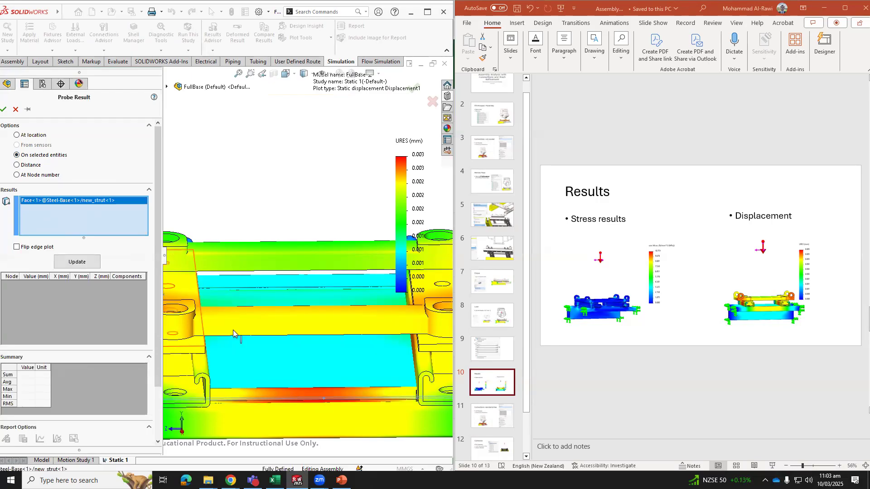
right_click(57, 217)
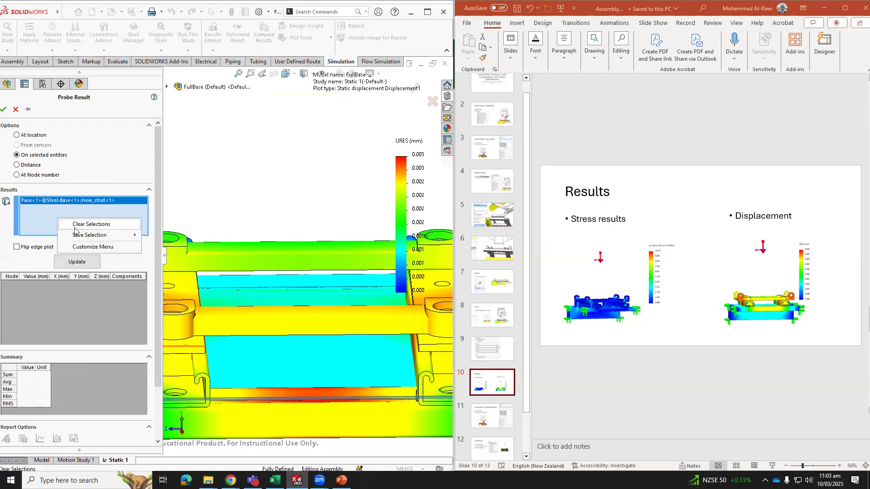
left_click(75, 225)
Probe the displacement along the long edge in new_strut<1>'s red zone, and plot the edge results as a graph over the model.
middle_click_drag(332, 420, 325, 370)
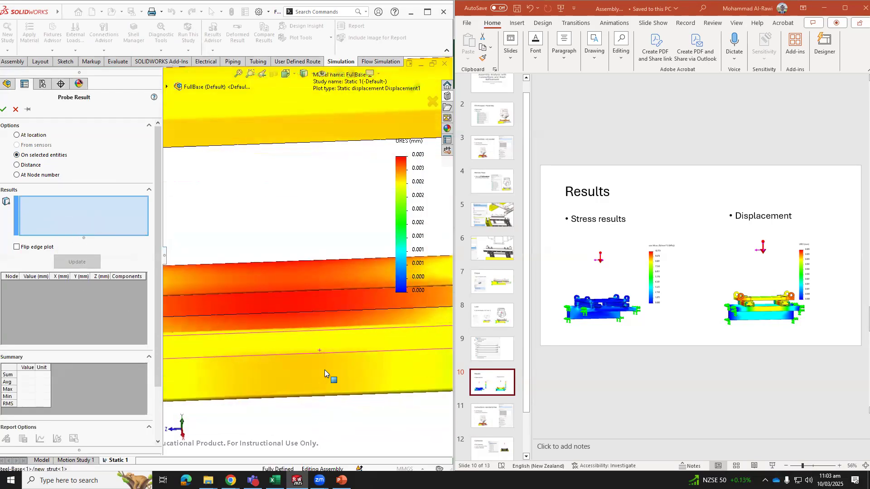
left_click(330, 311)
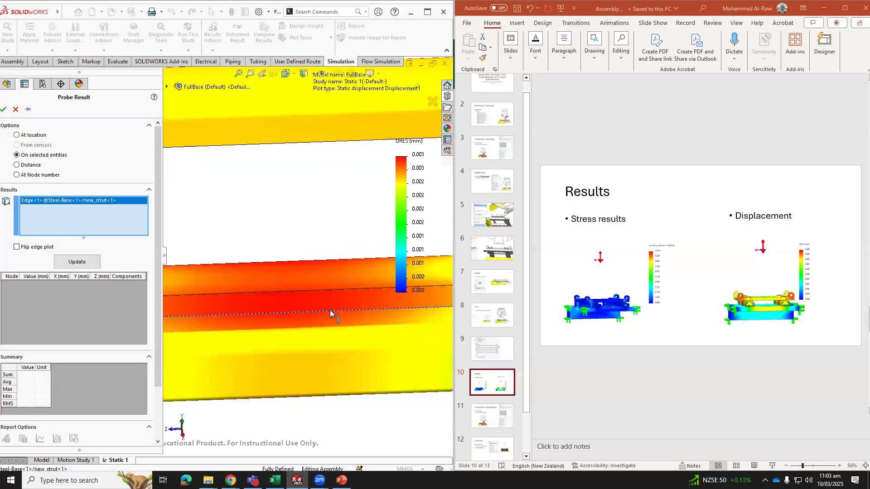
scroll(200, 283, "up", 5)
left_click(77, 262)
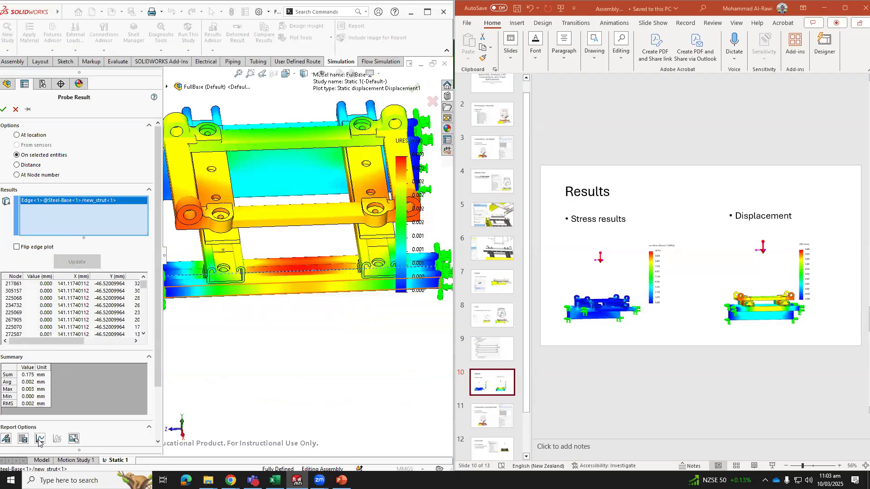
left_click(40, 439)
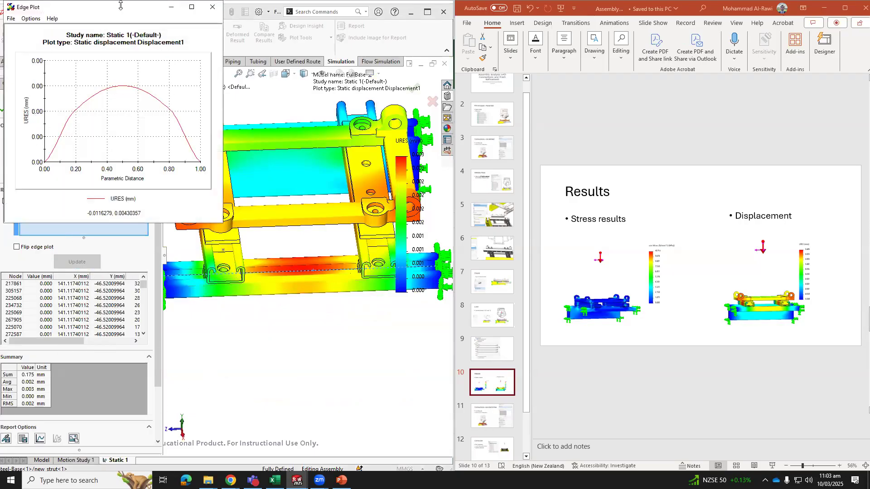
left_click_drag(131, 16, 312, 187)
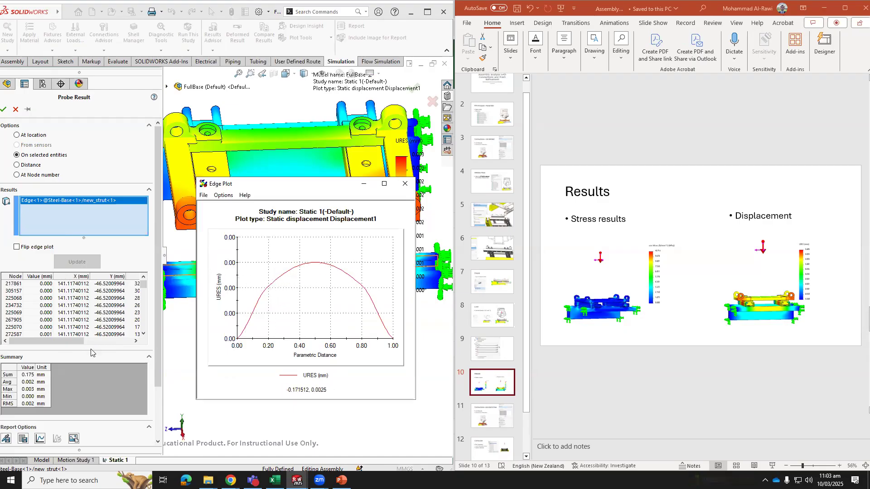
Save the probe results as the Excel CSV file FullBase-Static 1-Results-Displacement1-1 in the Downloads folder.
left_click(22, 440)
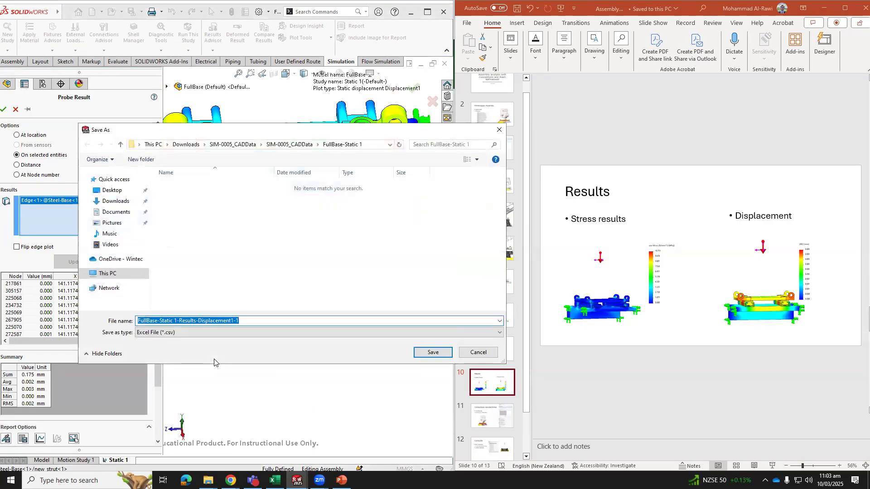
left_click(244, 333)
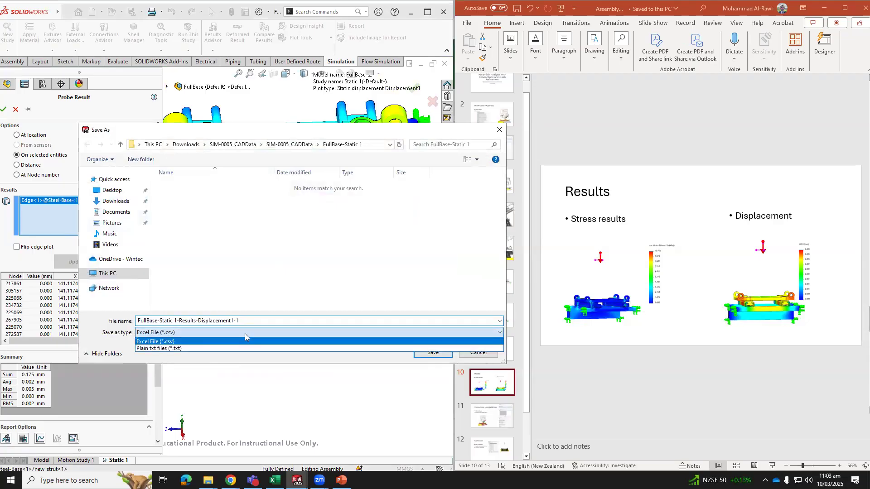
left_click(220, 341)
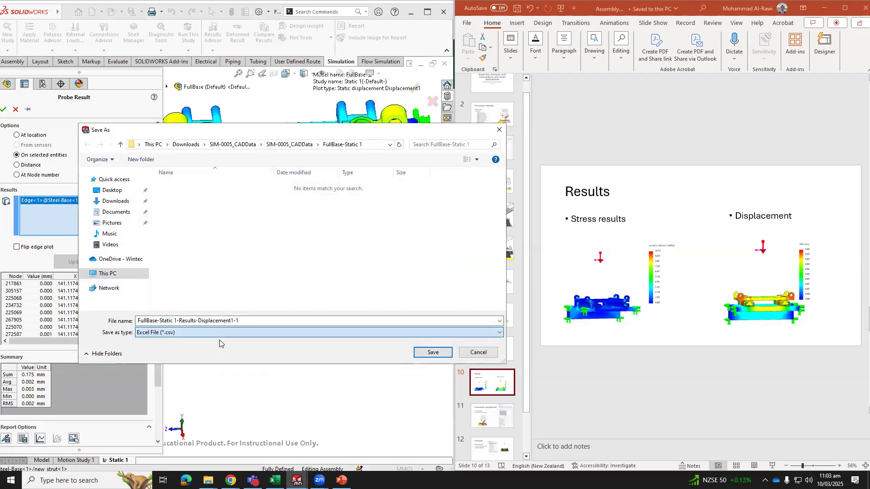
left_click(118, 201)
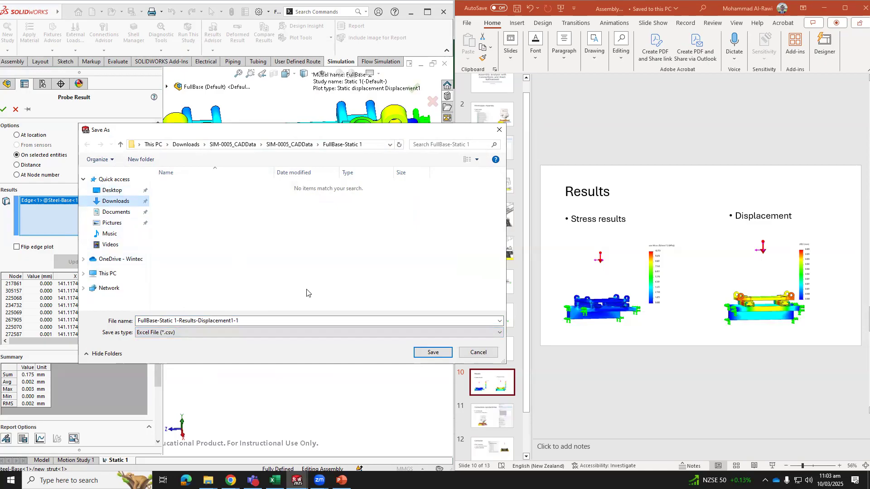
left_click(429, 354)
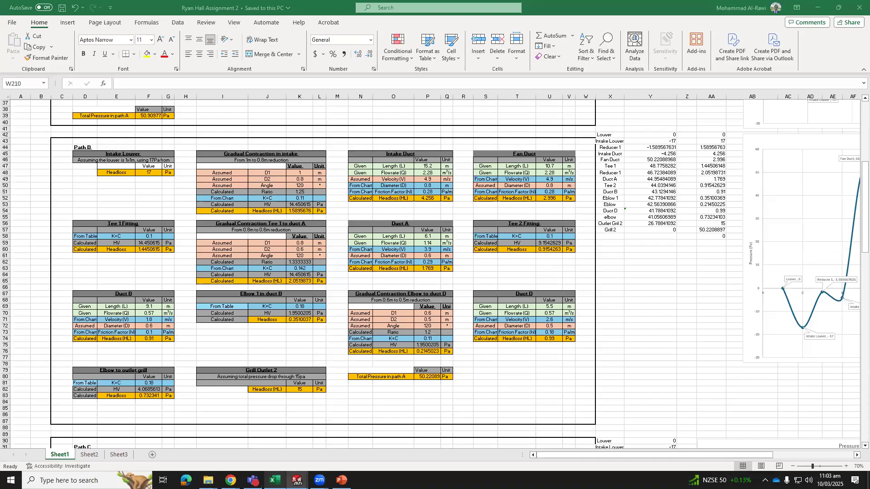
Close the unrelated Excel workbook and open the exported FullBase-Static 1-Results-Displacement1-1 file from the Downloads folder.
left_click(274, 480)
left_click(859, 7)
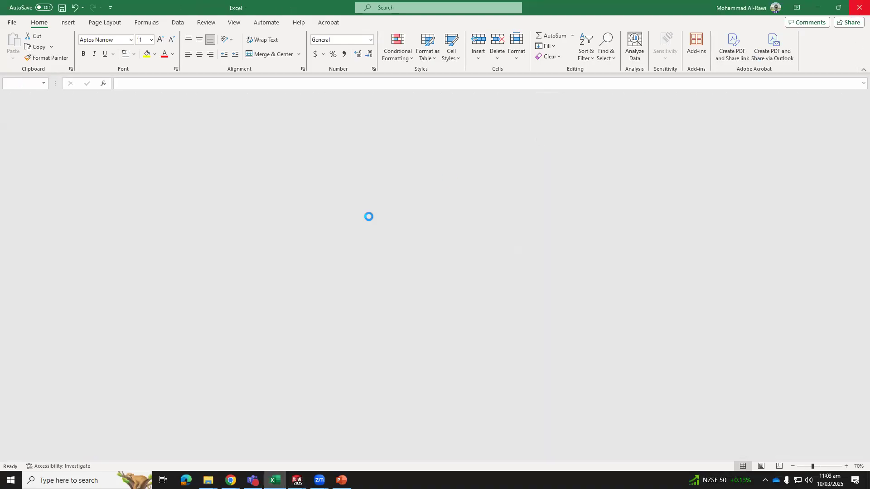
mouse_move(208, 480)
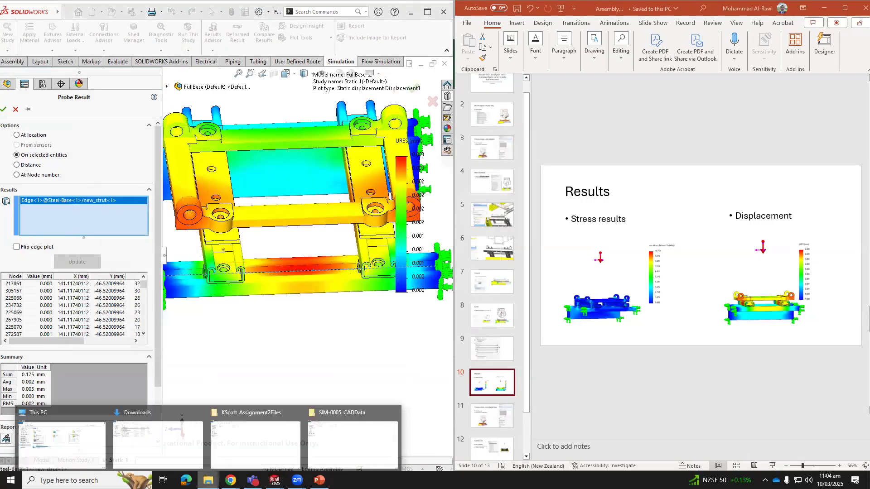
left_click(154, 451)
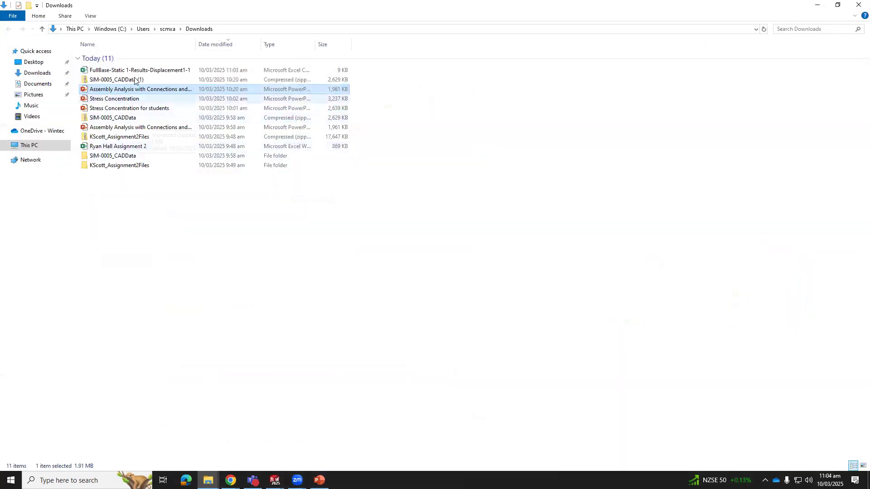
double_click(138, 71)
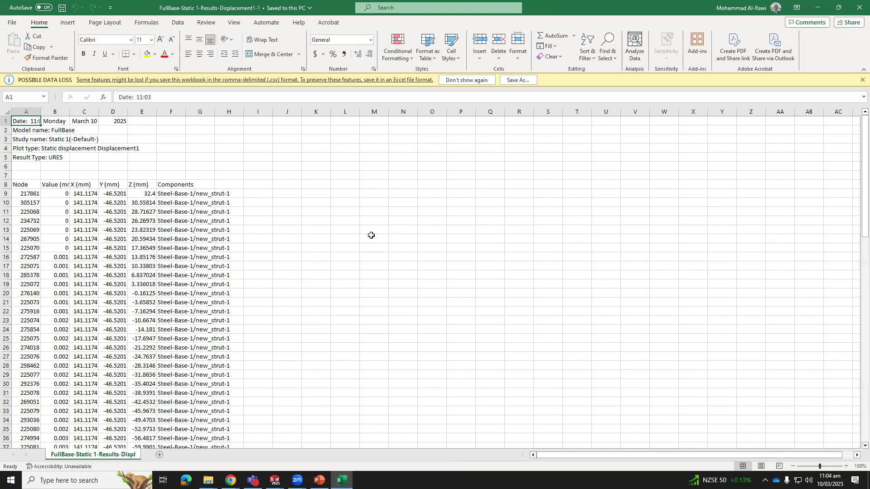
Examine the exported node numbers, displacement values and X, Y, Z coordinates through the whole sheet.
left_click_drag(71, 187, 160, 232)
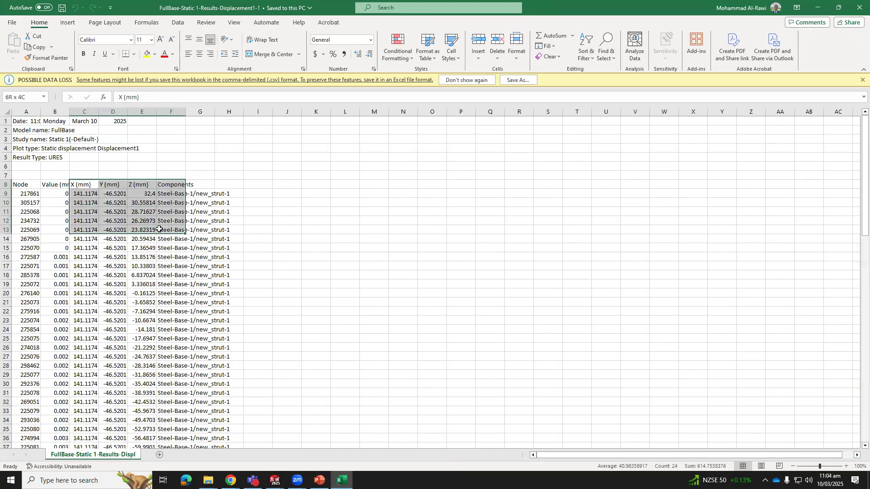
left_click(184, 294)
scroll(127, 318, "down", 20)
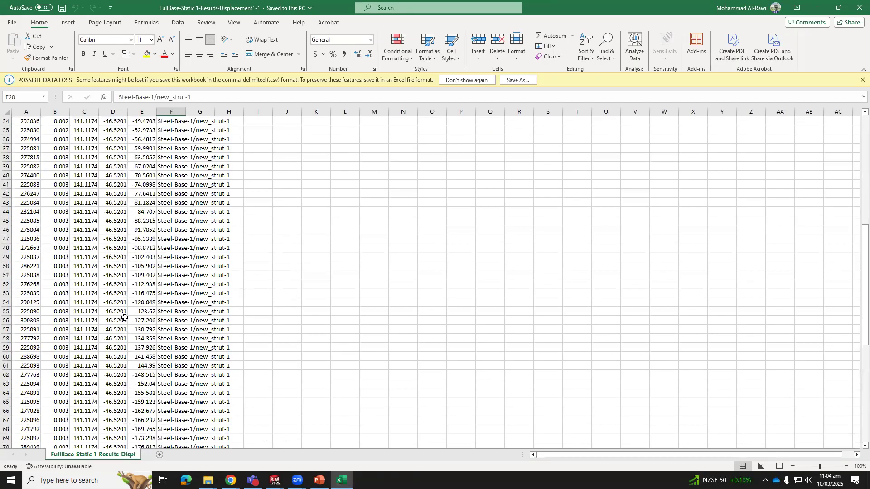
scroll(61, 325, "down", 6)
scroll(62, 326, "up", 17)
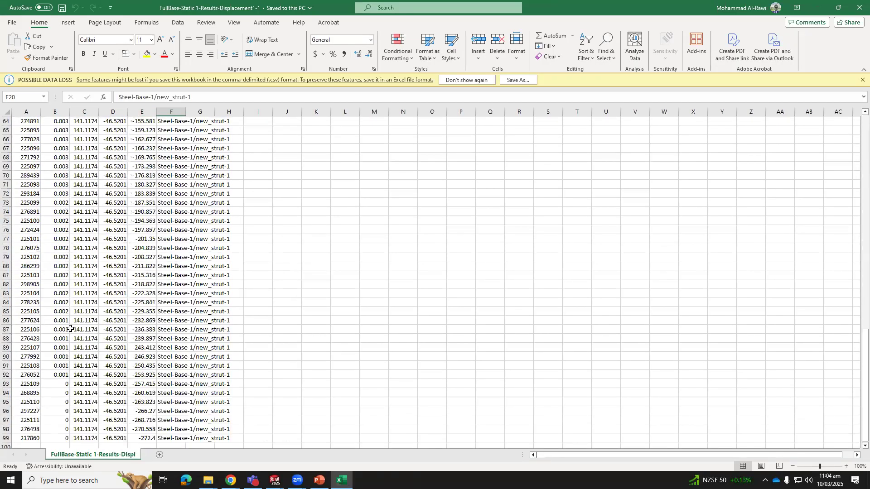
scroll(72, 329, "up", 5)
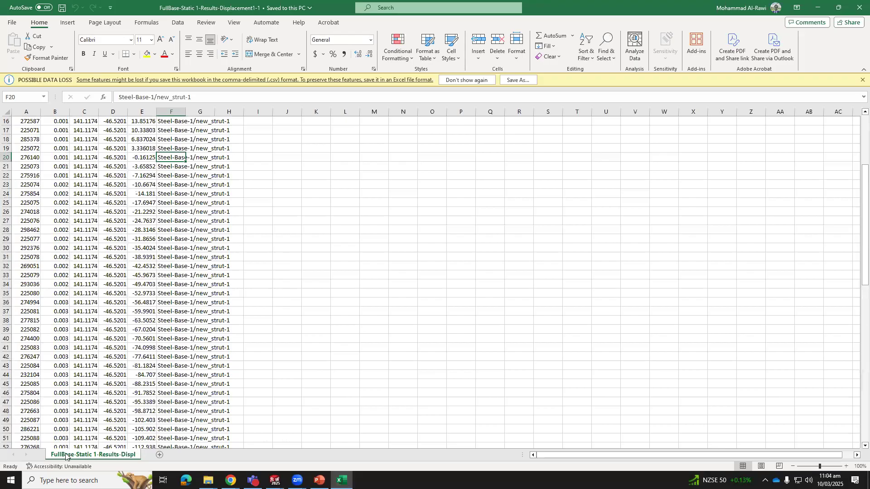
Close the exported results file and return to the SolidWorks probe results, dismissing the chat notification.
left_click(856, 10)
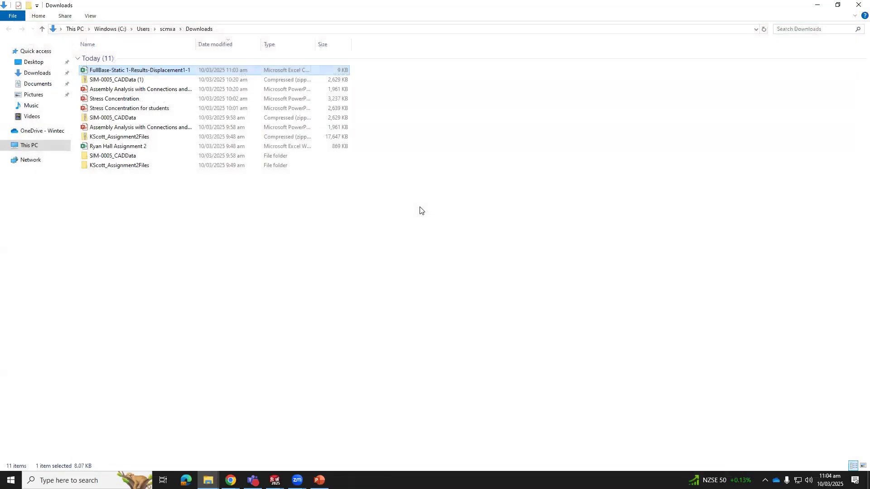
left_click(813, 9)
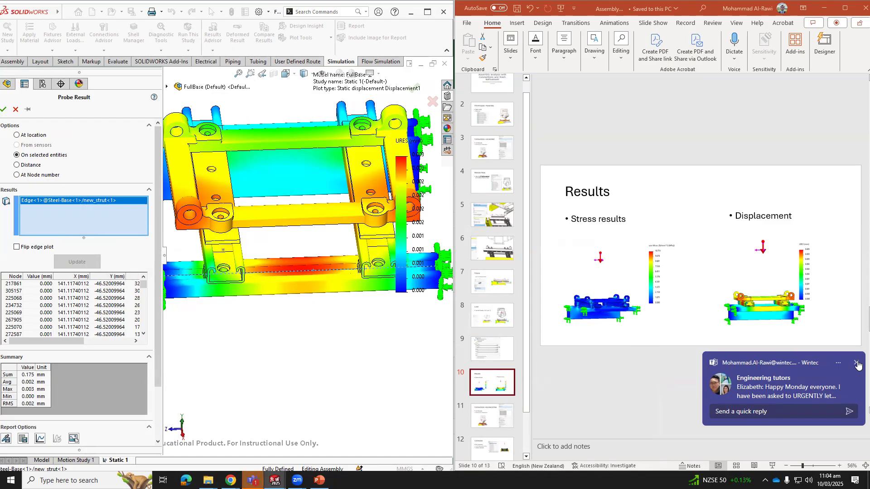
left_click(857, 363)
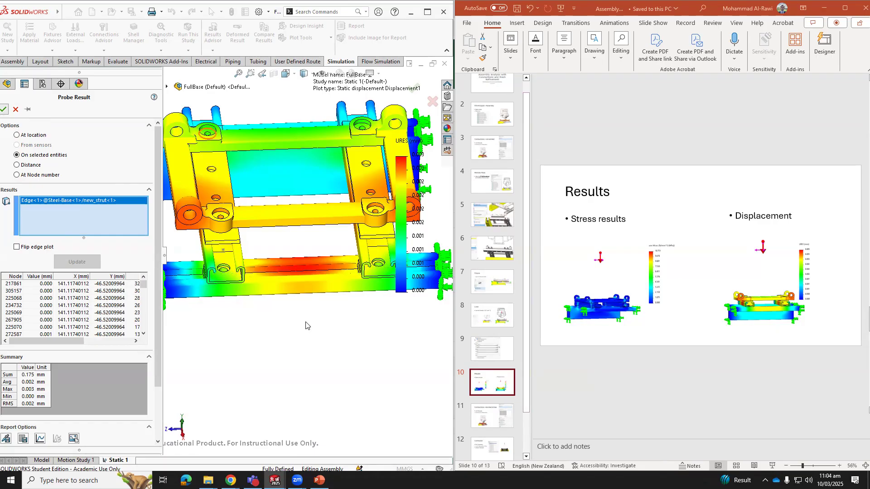
Close the displacement probe results and examine the locknut hole in the strut up close.
left_click(4, 109)
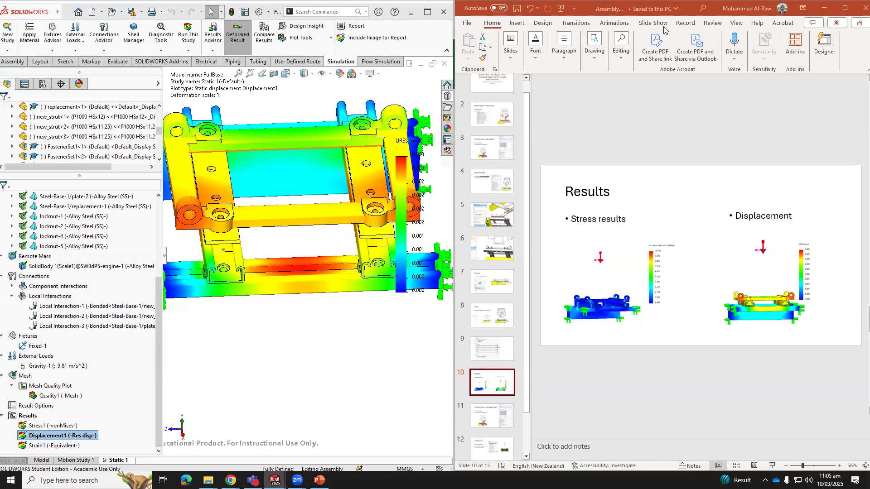
scroll(346, 280, "down", 5)
middle_click_drag(347, 278, 358, 327)
scroll(380, 240, "down", 2)
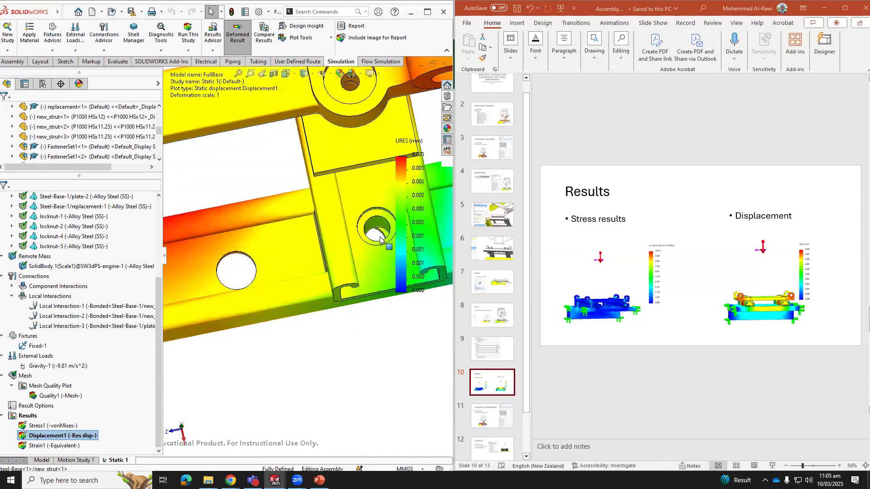
scroll(379, 239, "down", 1)
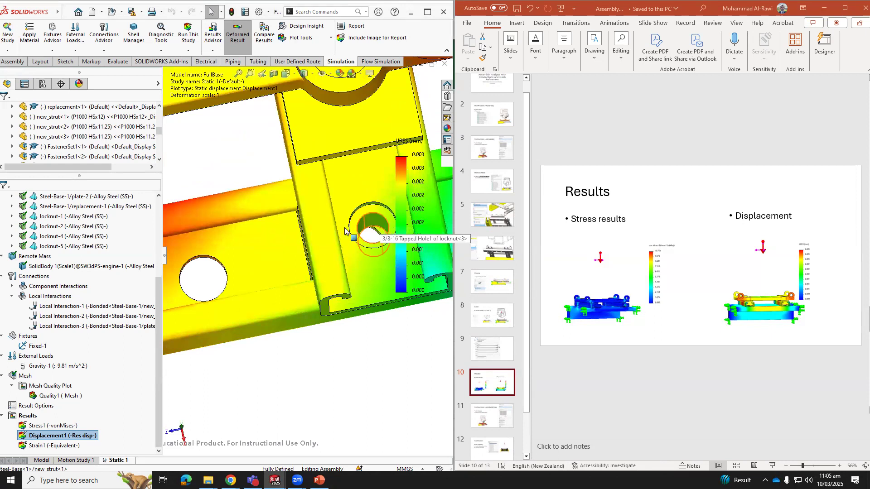
scroll(82, 132, "up", 3)
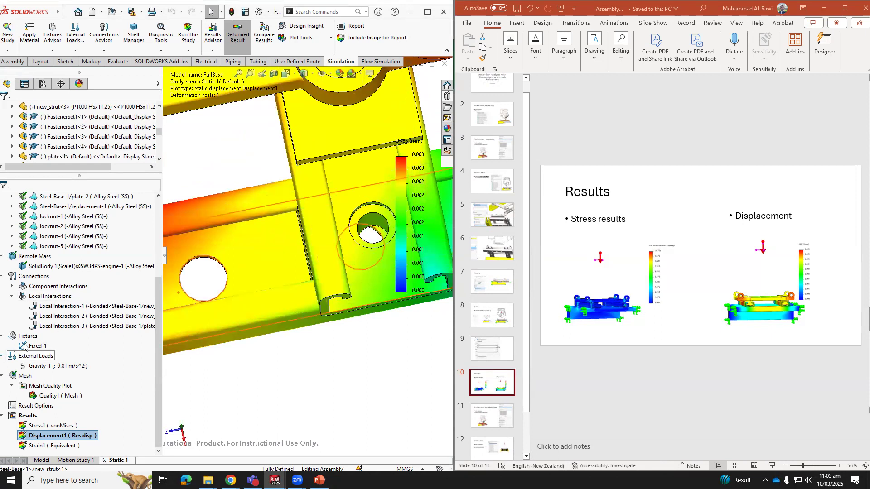
Review the connector types offered under the study's Connections and inspect the bolt-hole locations around the base frame.
right_click(33, 277)
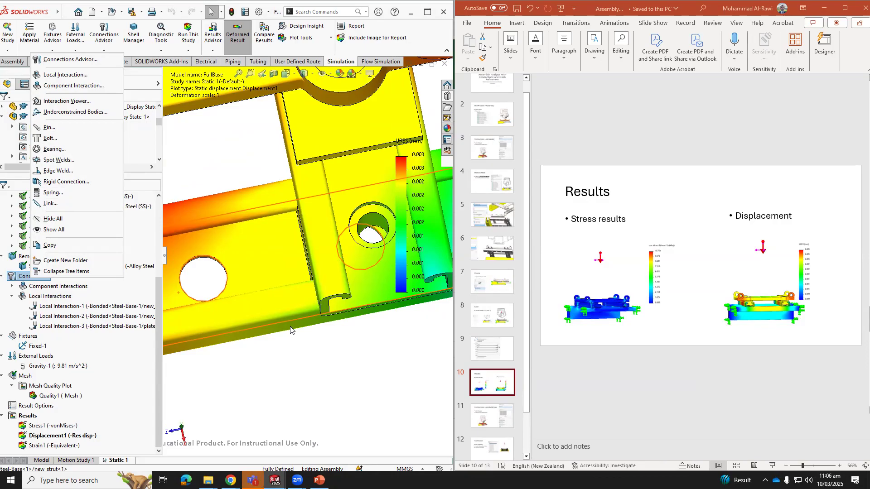
left_click(221, 190)
scroll(276, 312, "up", 5)
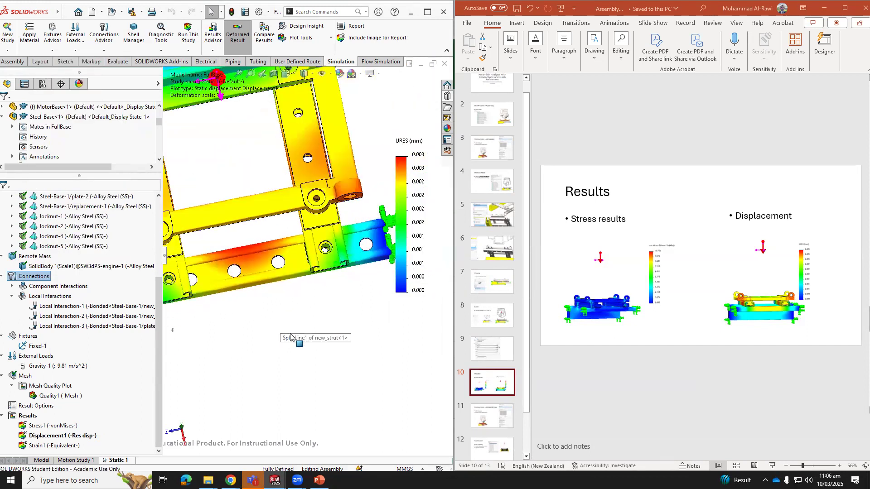
middle_click_drag(280, 308, 182, 247)
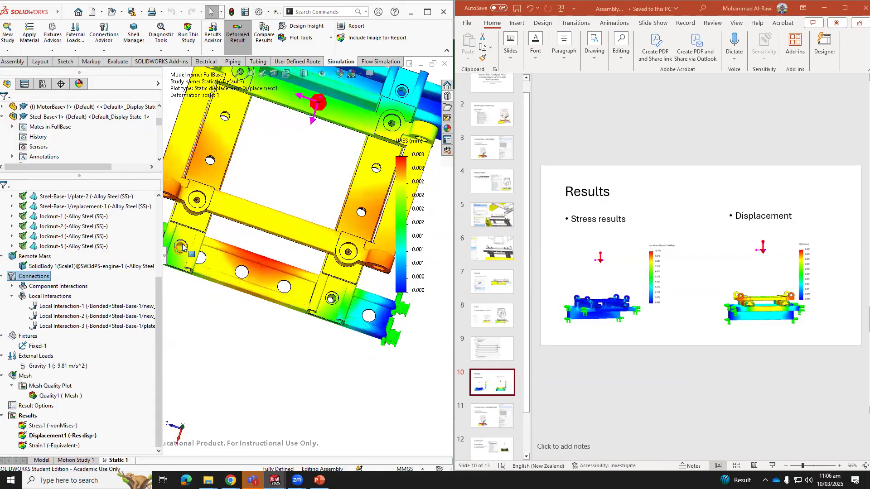
scroll(246, 187, "up", 5)
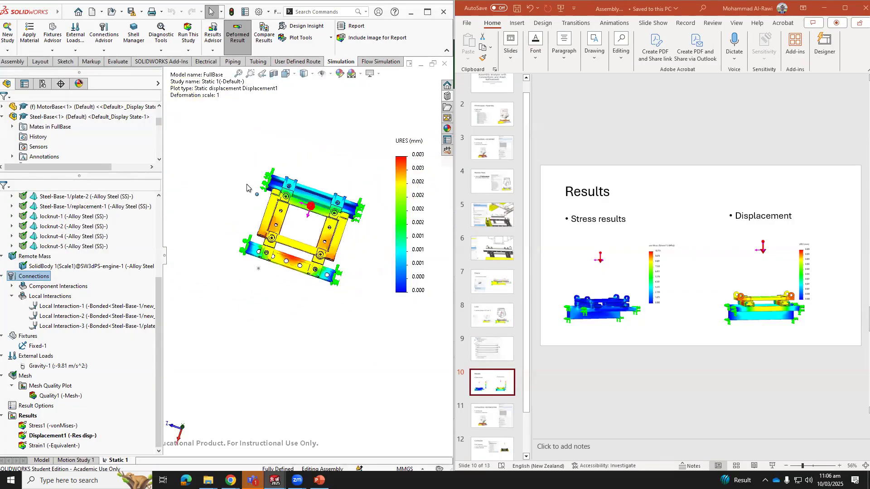
scroll(249, 188, "down", 3)
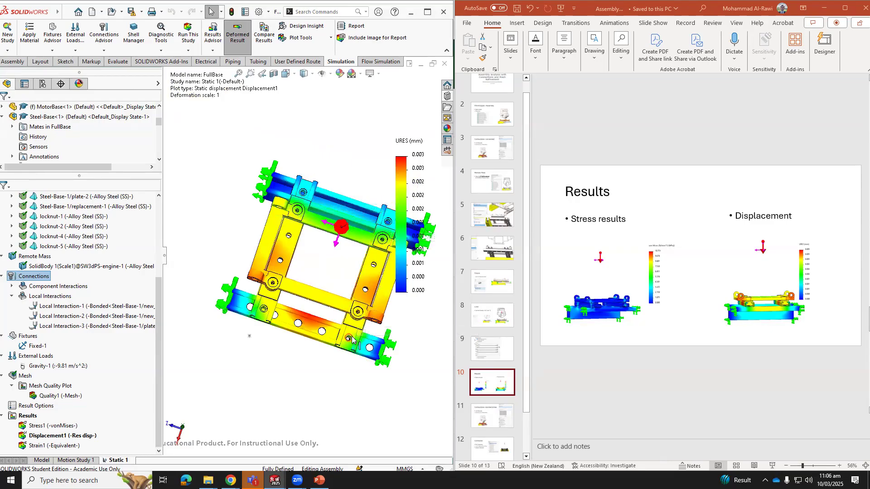
middle_click_drag(352, 340, 369, 357)
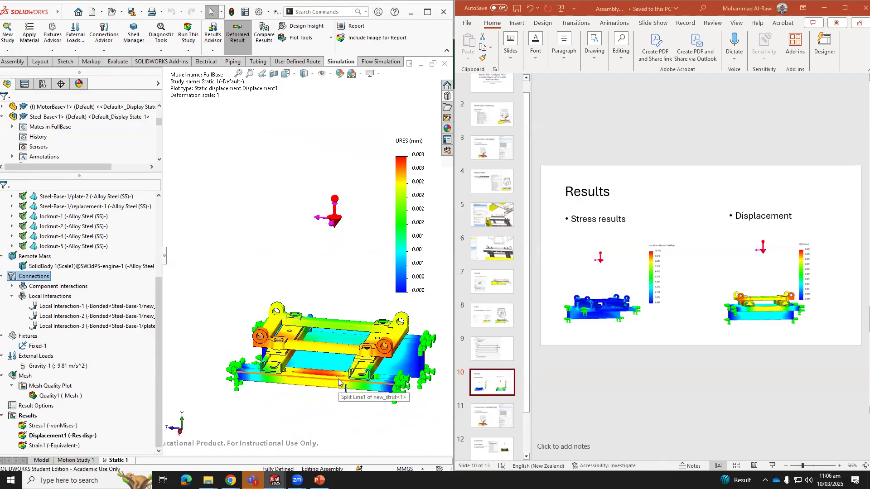
scroll(256, 370, "up", 1)
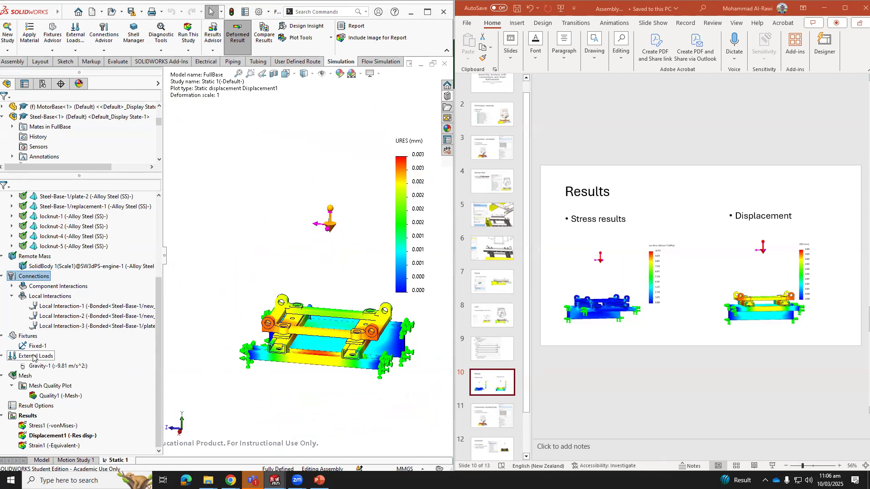
Add a distributed pin connector with retaining ring to the cylindrical hole face in MotorBase's front corner boss.
right_click(51, 297)
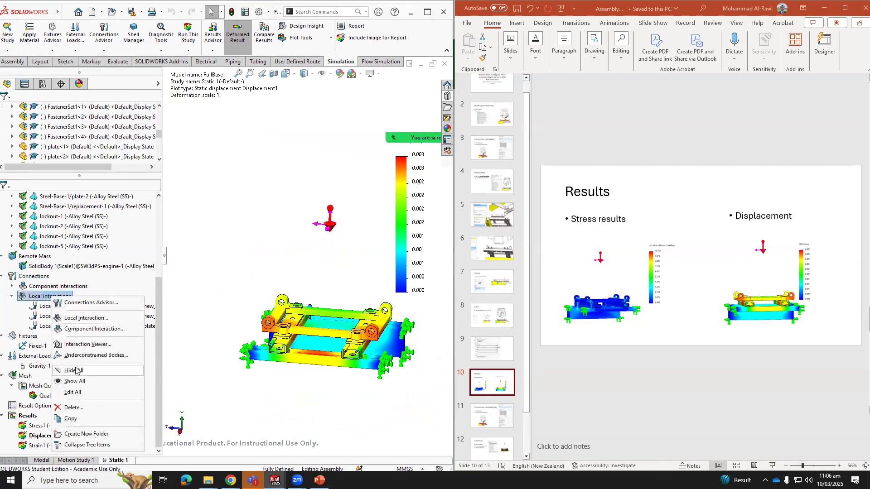
right_click(37, 277)
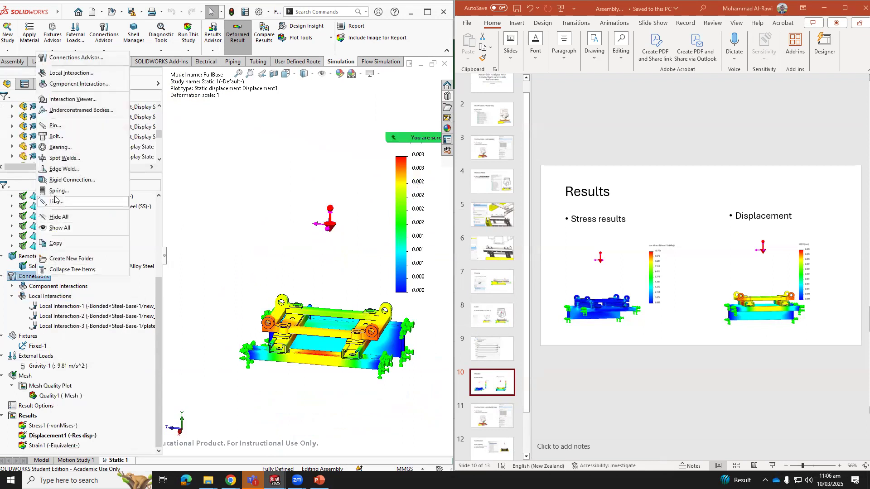
key("Escape")
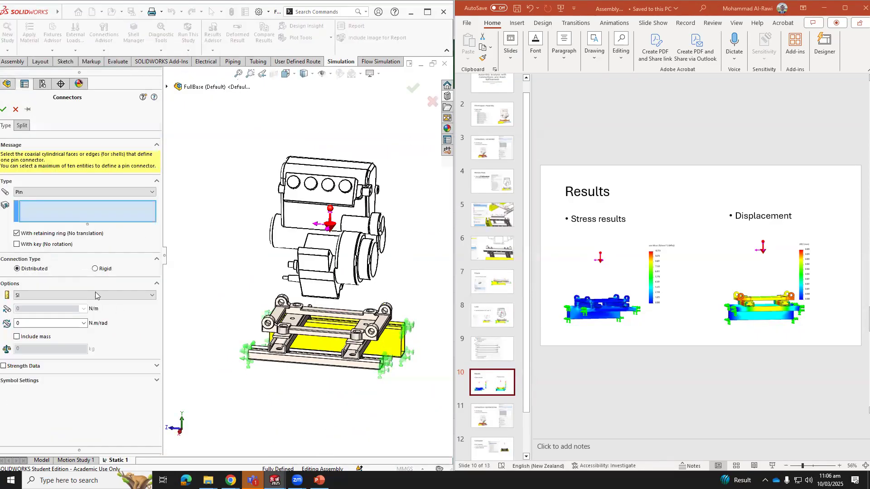
scroll(256, 393, "up", 3)
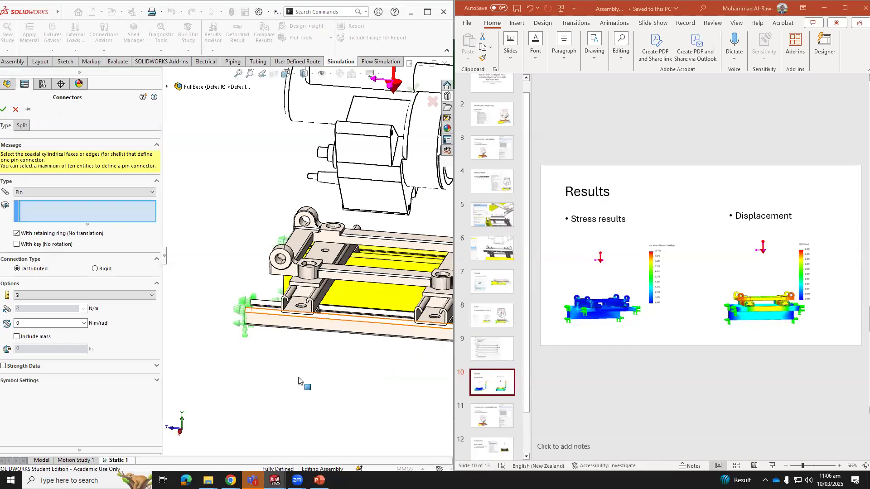
middle_click_drag(298, 378, 299, 324)
scroll(331, 378, "down", 1)
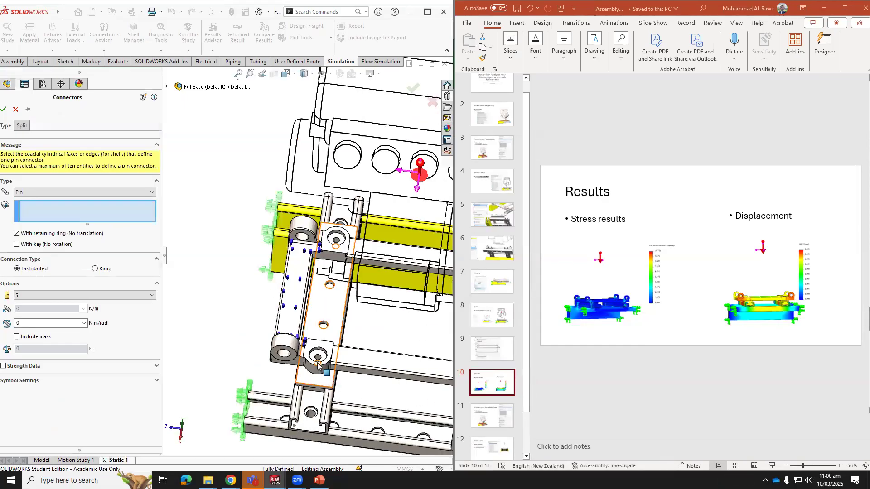
scroll(317, 362, "down", 2)
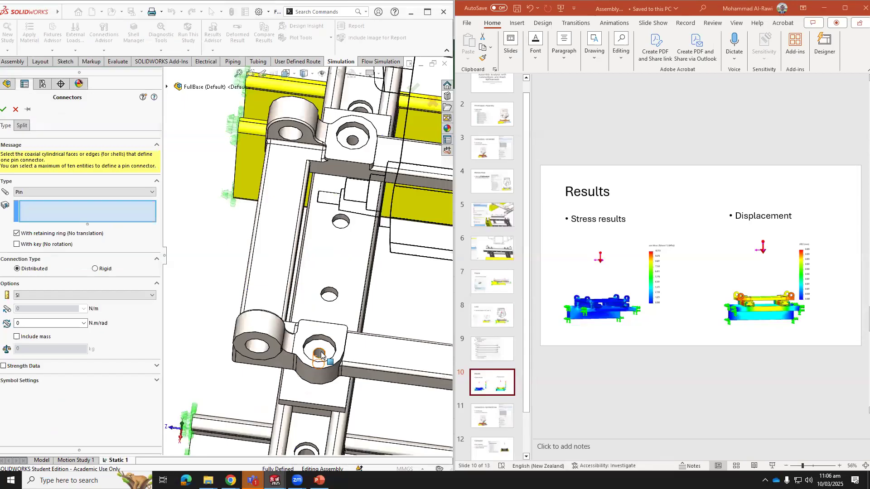
left_click(321, 344)
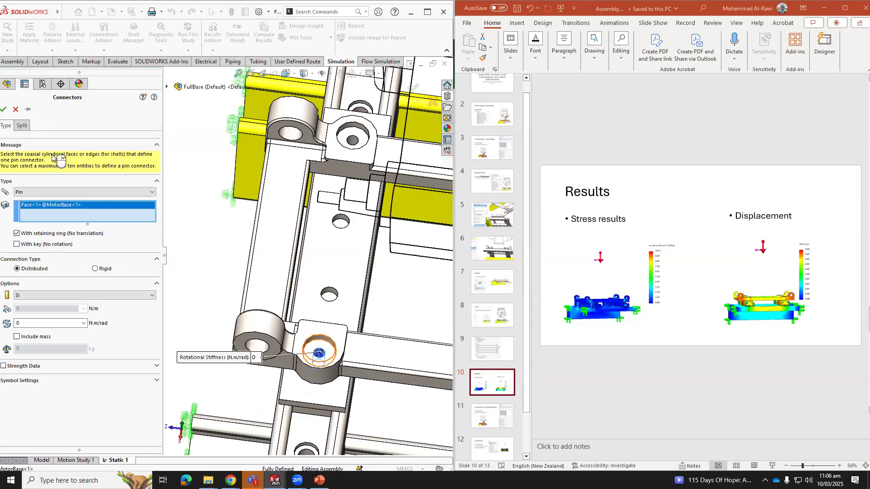
left_click(4, 111)
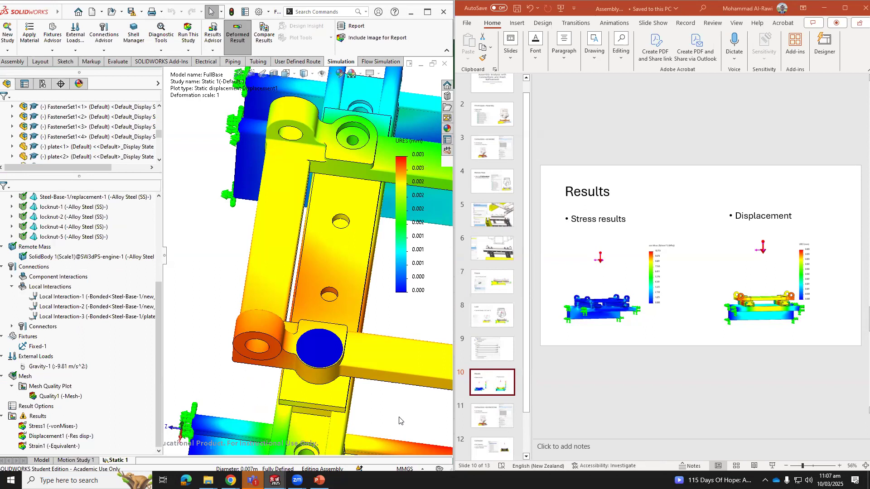
Add a second distributed pin connector on the underside joining the coaxial hole faces of locknut<1> and Steel-Base plate<2>.
scroll(442, 382, "up", 5)
middle_click_drag(361, 395, 349, 217)
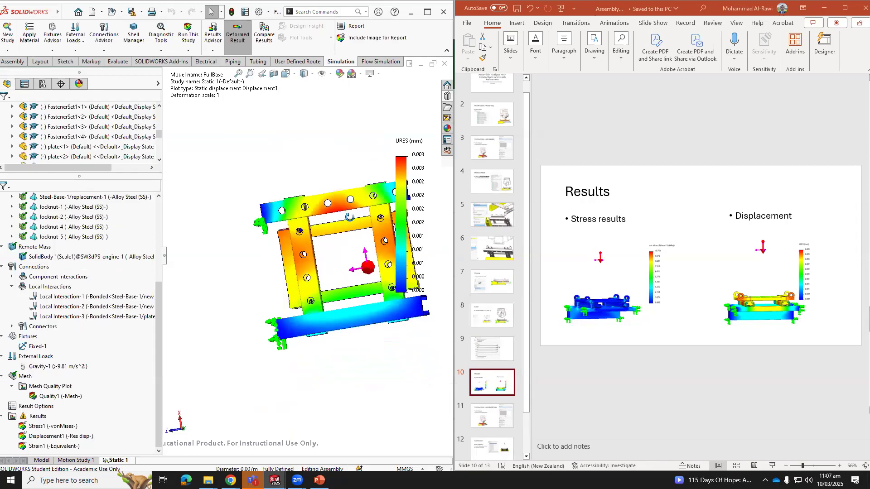
scroll(300, 231, "down", 8)
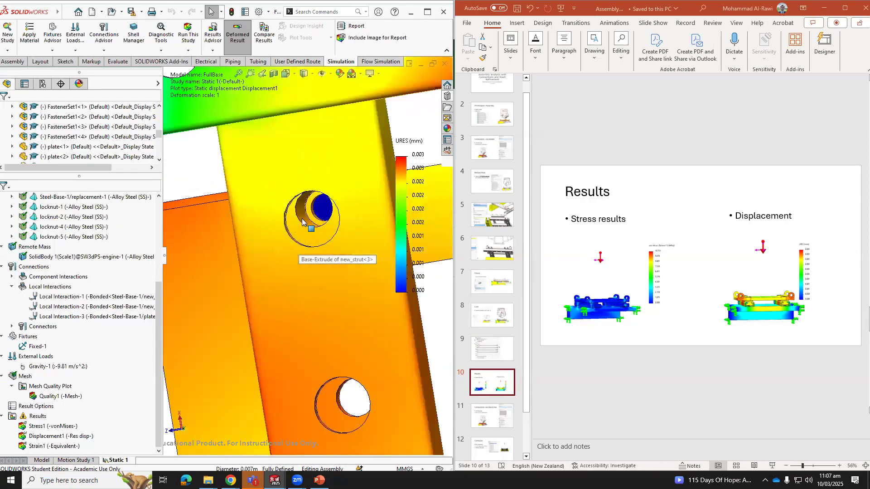
left_click(312, 218)
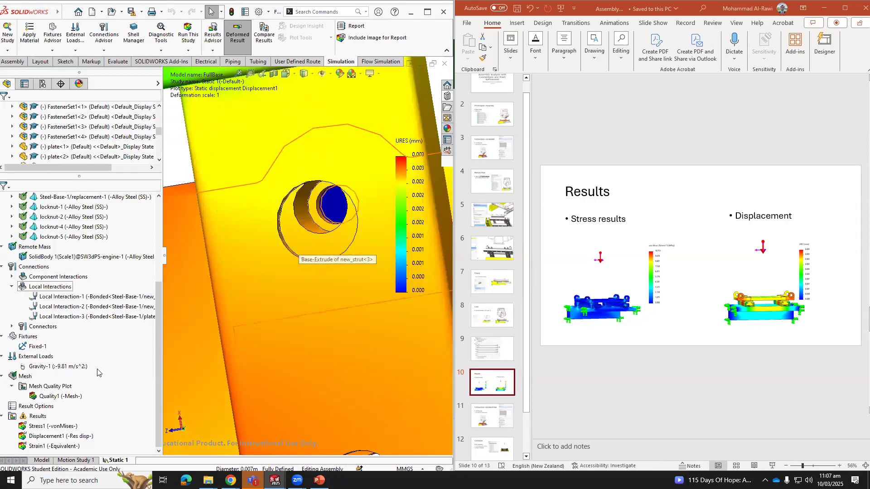
right_click(41, 326)
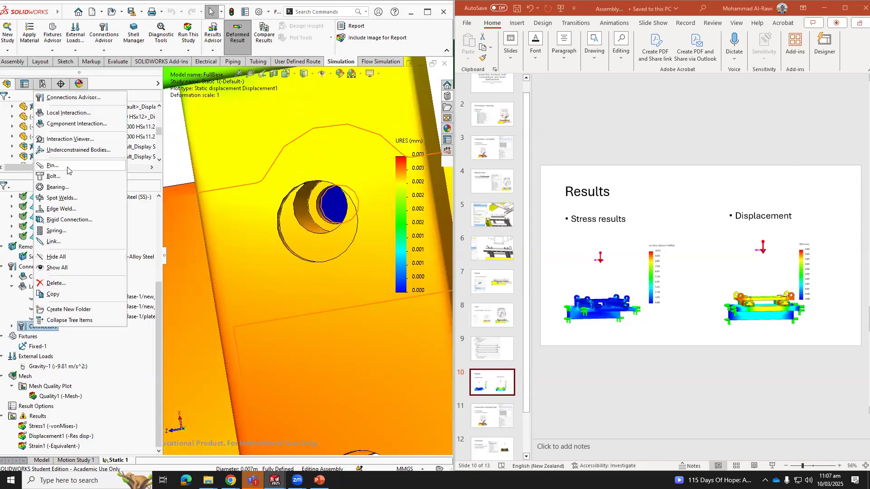
left_click(309, 226)
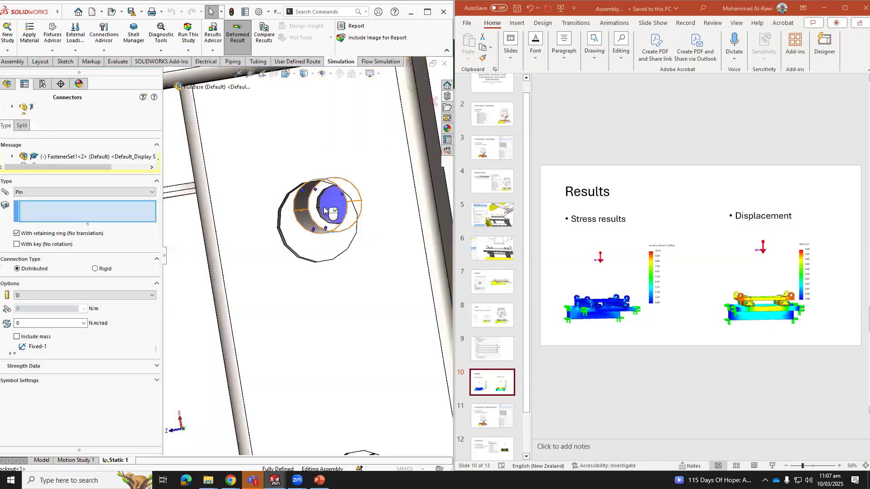
left_click(324, 209)
scroll(319, 212, "down", 2)
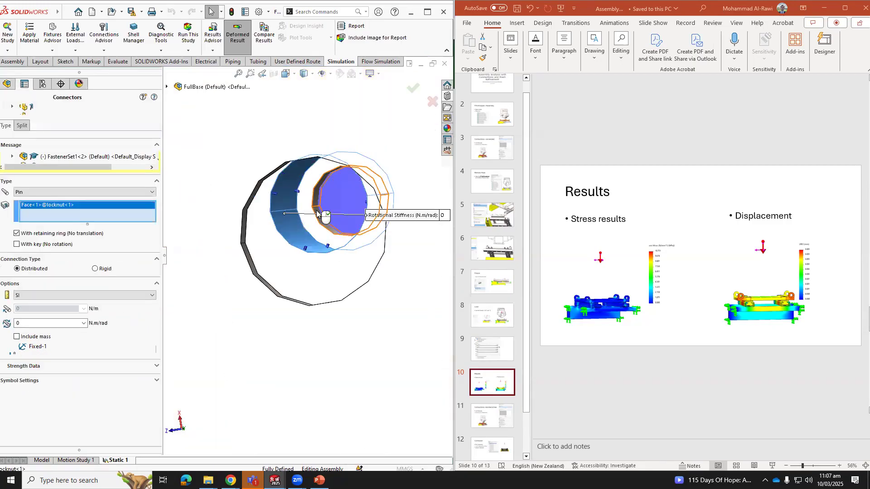
left_click(317, 213)
scroll(320, 209, "down", 2)
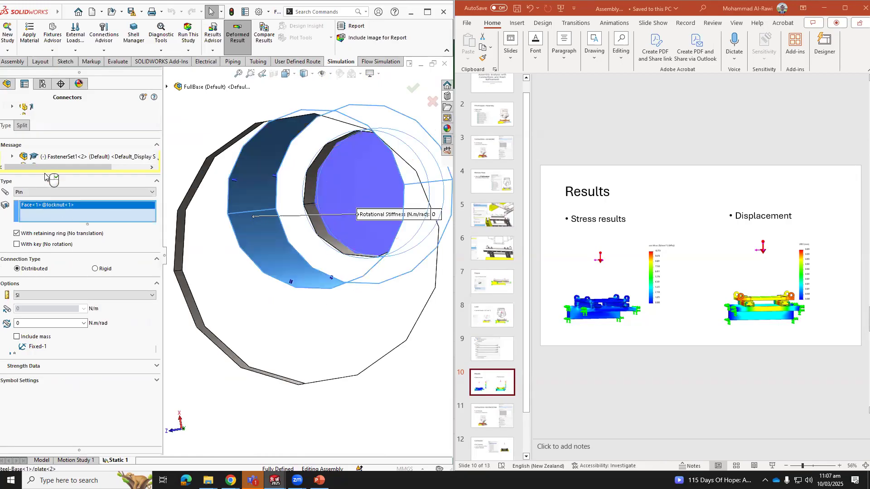
left_click(4, 109)
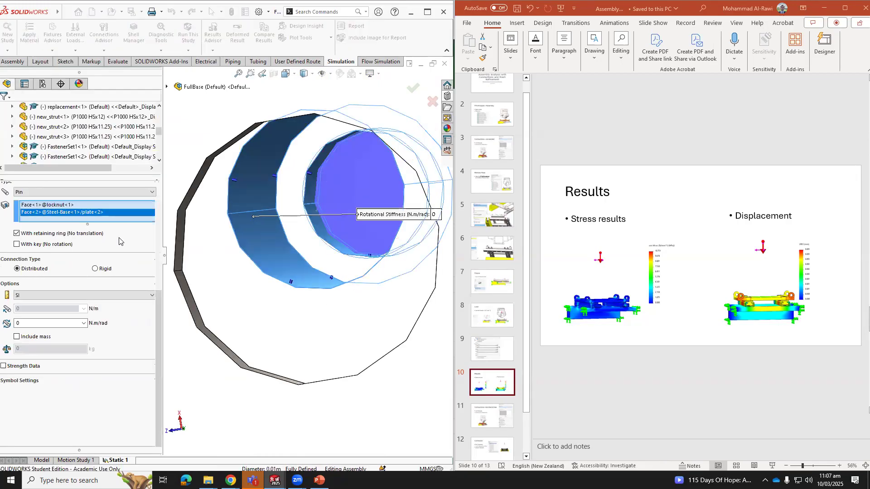
Enlarge the SolidWorks window and inspect the base with its pin connectors from above and from the side.
scroll(262, 346, "up", 6)
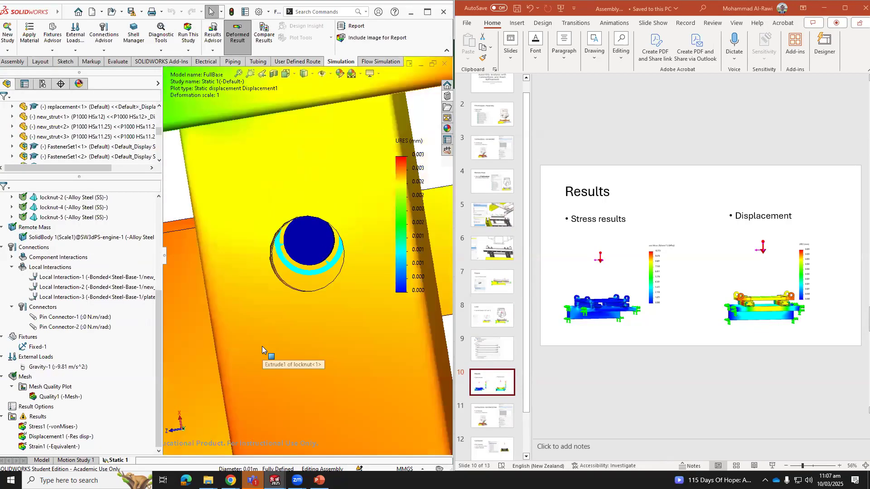
middle_click_drag(261, 302, 262, 441)
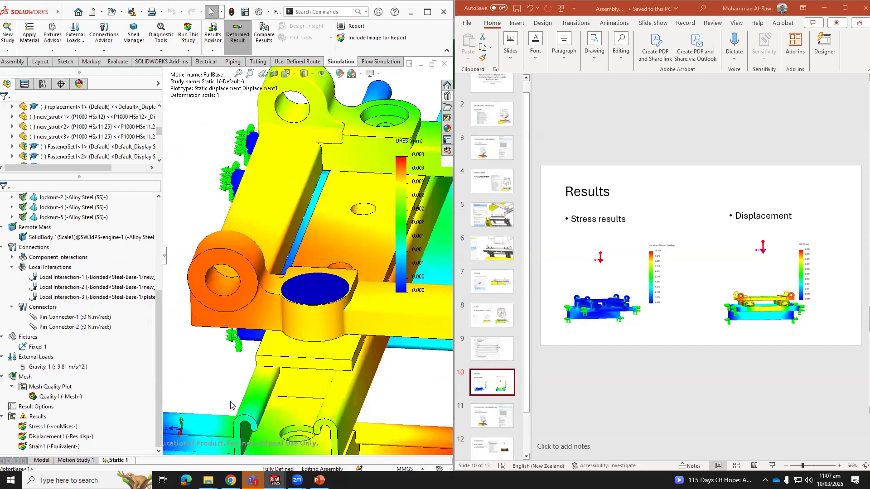
left_click(430, 13)
scroll(698, 217, "up", 5)
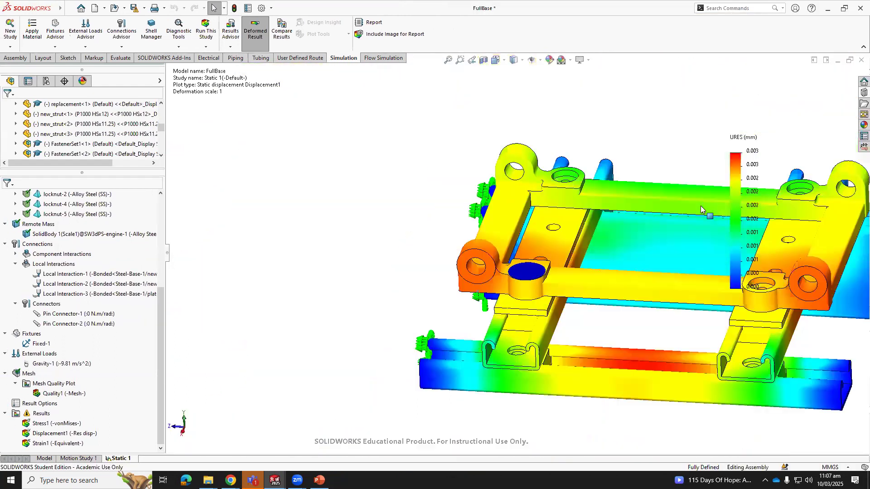
scroll(689, 238, "down", 3)
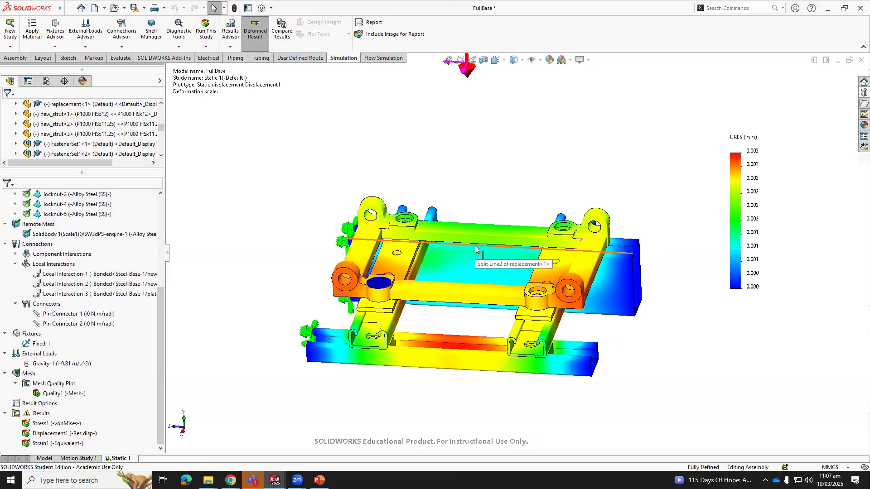
mouse_move(294, 249)
middle_mouse_down()
mouse_move(286, 206)
mouse_move(303, 213)
mouse_move(272, 211)
mouse_move(282, 228)
mouse_move(222, 206)
mouse_move(274, 205)
mouse_move(261, 214)
mouse_move(303, 208)
middle_mouse_up()
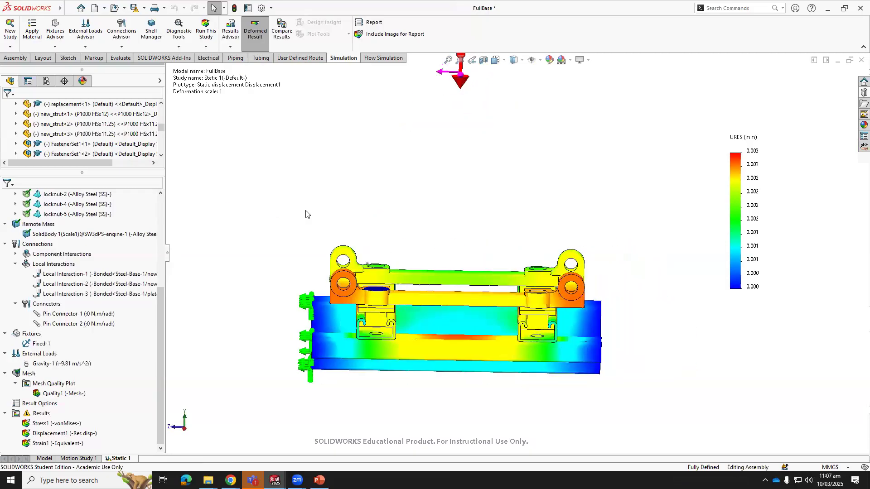
Minimise the FullBase assembly and create a new part document.
left_click(837, 59)
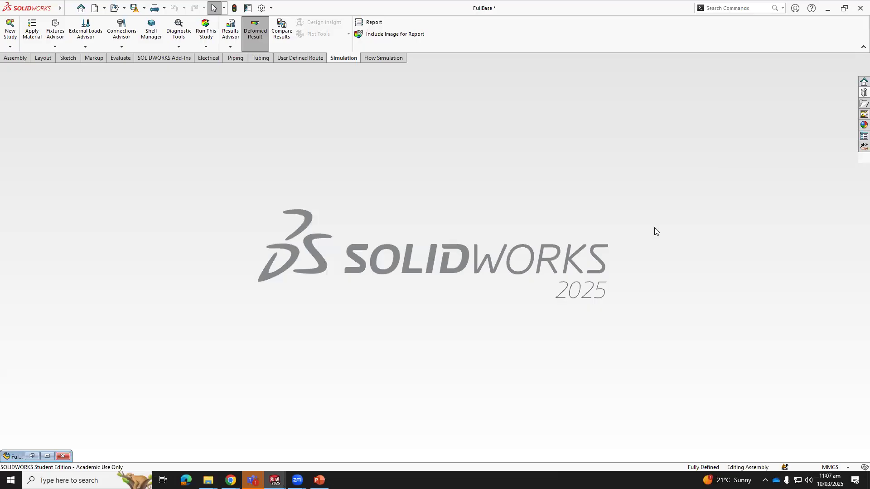
key("ctrl+n")
left_click(359, 350)
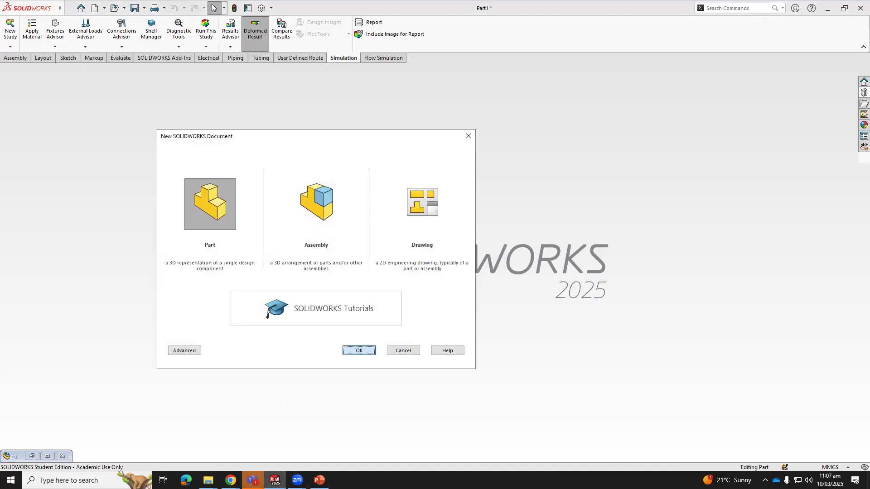
Switch to the Chrome window with the Recording 19 video on free contact.
mouse_move(230, 480)
left_click(268, 450)
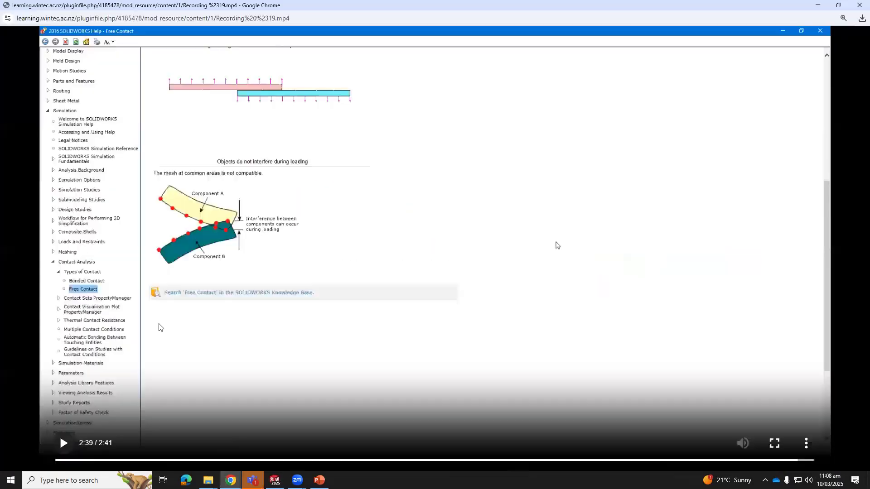
Close the free contact video and open the "Nonlinear - Examples - Upload here" forum from the Chrome course page.
left_click(857, 2)
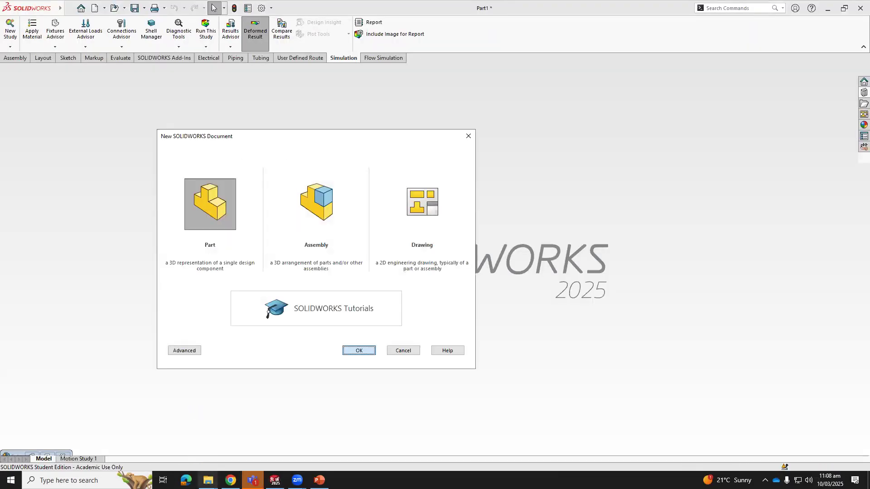
left_click(231, 480)
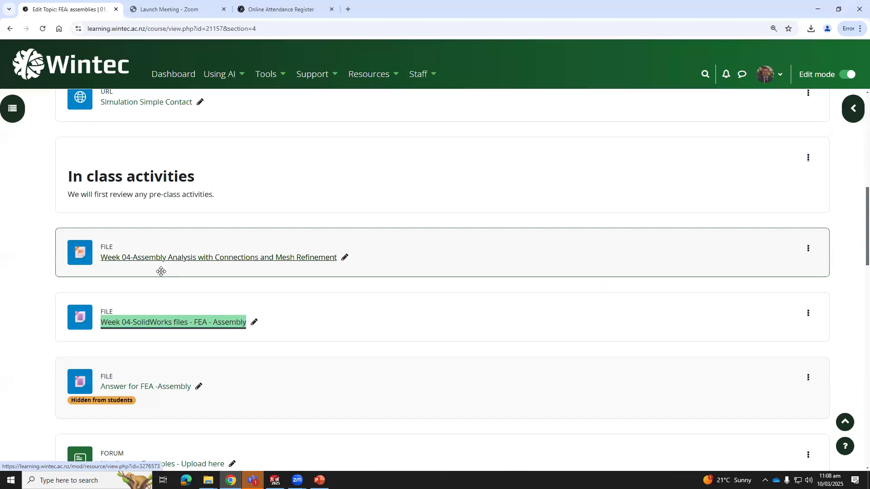
scroll(161, 270, "down", 2)
scroll(160, 272, "down", 2)
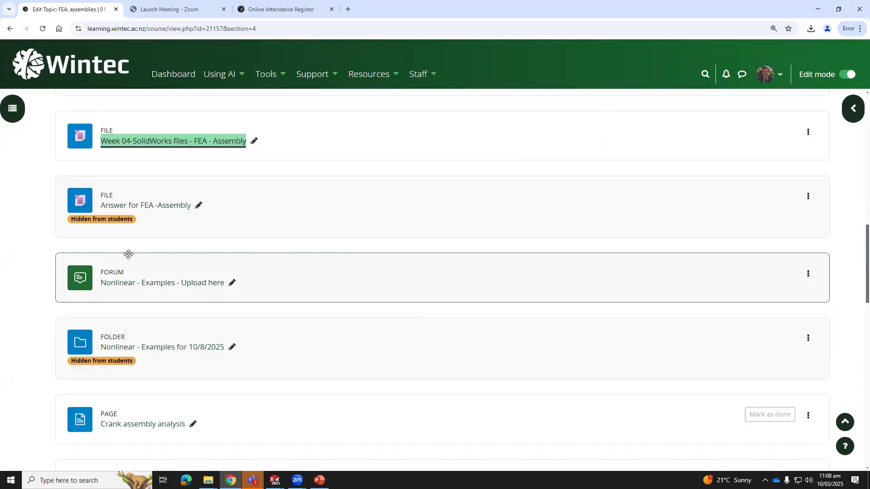
scroll(128, 256, "up", 2)
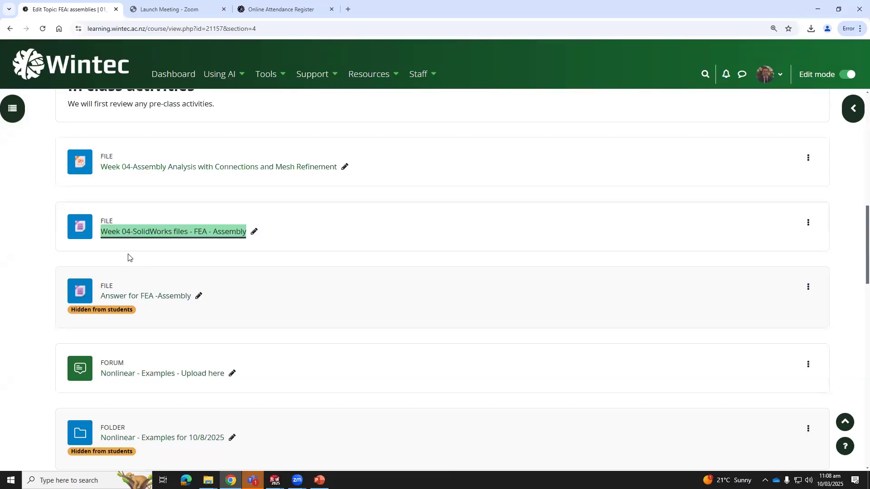
scroll(129, 257, "down", 1)
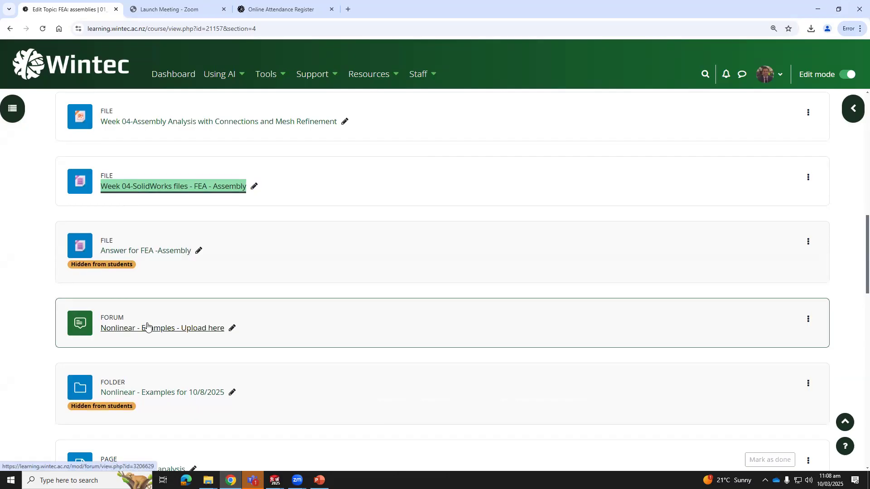
left_click(153, 327)
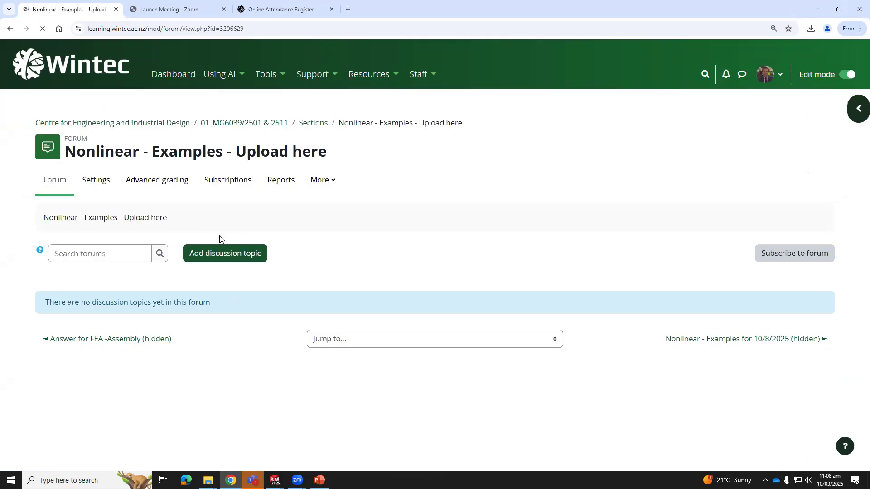
Switch to the SolidWorks Part1 window and open the SOLIDWORKS Simulation tutorials.
mouse_move(275, 479)
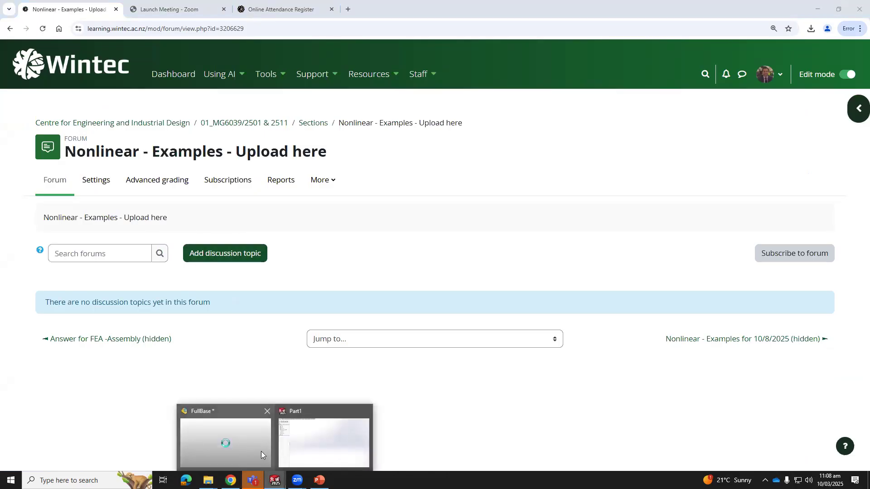
left_click(296, 435)
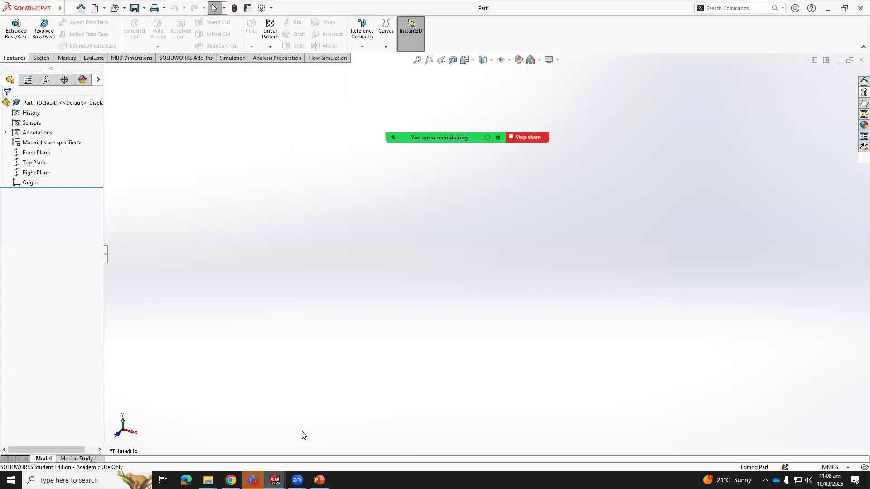
left_click(811, 8)
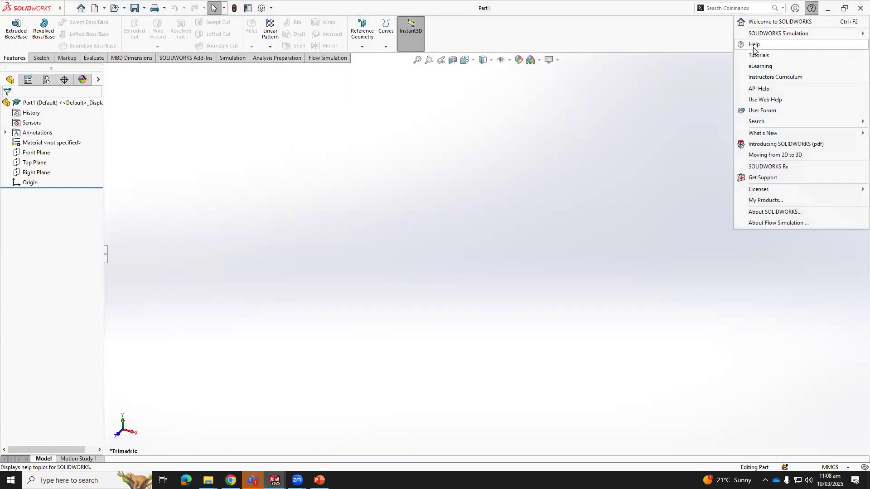
mouse_move(754, 36)
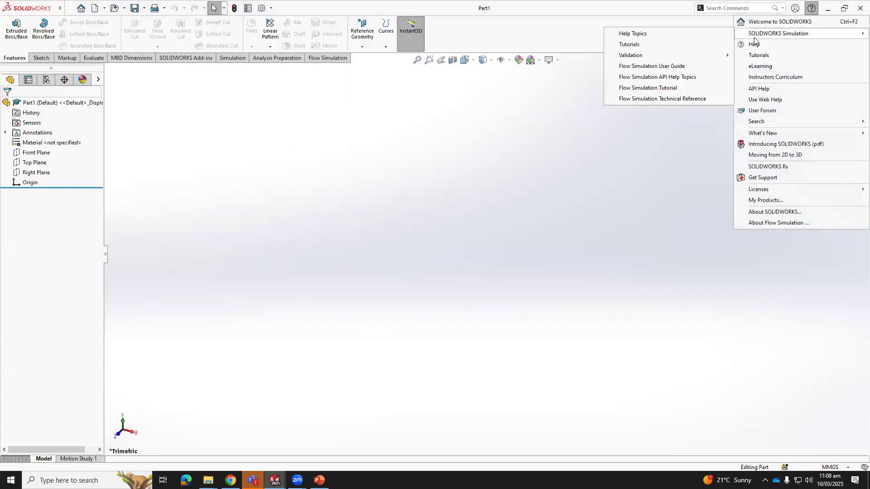
left_click(645, 45)
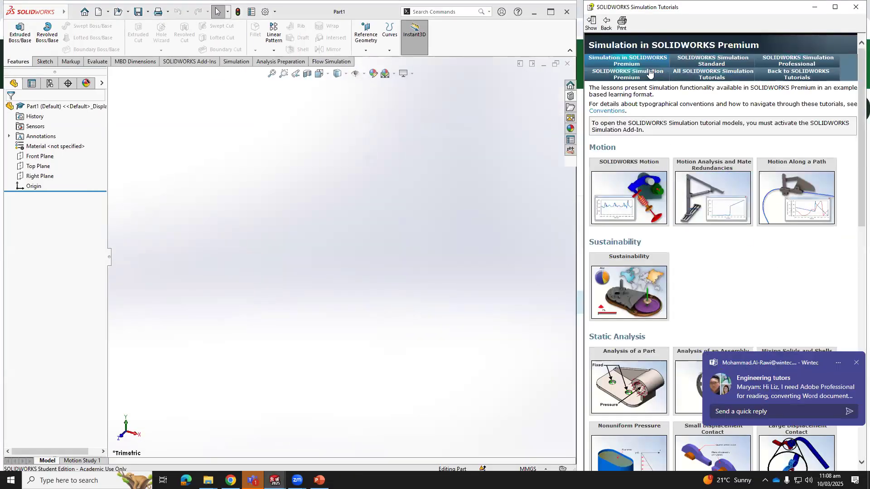
Look through the SOLIDWORKS Simulation Standard and Simulation Professional tutorial lists.
left_click(715, 64)
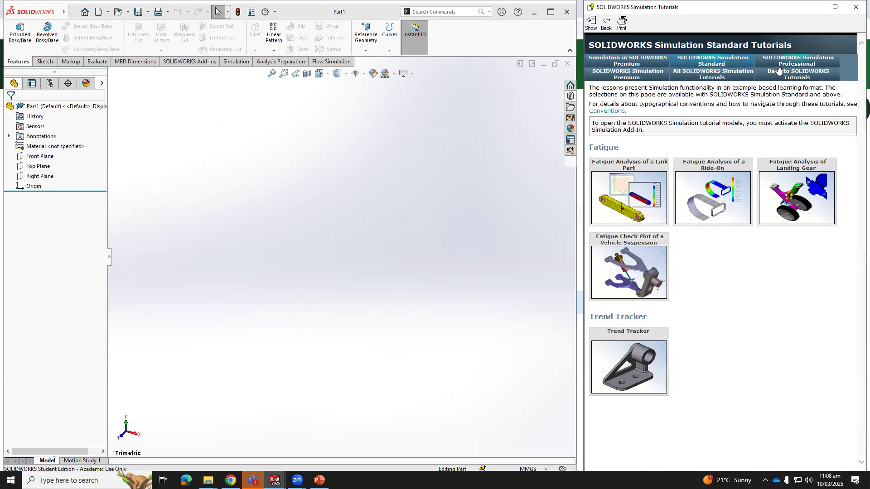
left_click(781, 63)
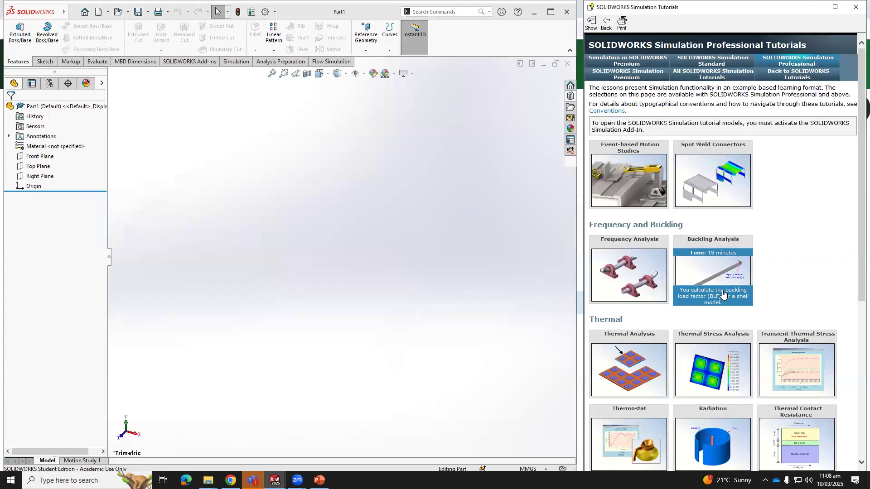
scroll(715, 285, "down", 6)
scroll(708, 281, "up", 6)
Open the Nonlinear Contact Analysis of a Pipe Holder lesson from the SOLIDWORKS Simulation Premium tutorials.
left_click(635, 77)
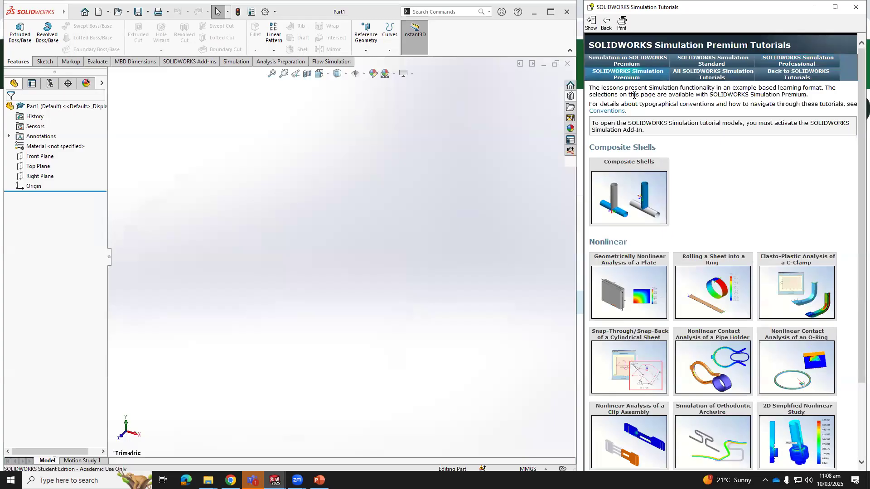
scroll(634, 95, "down", 2)
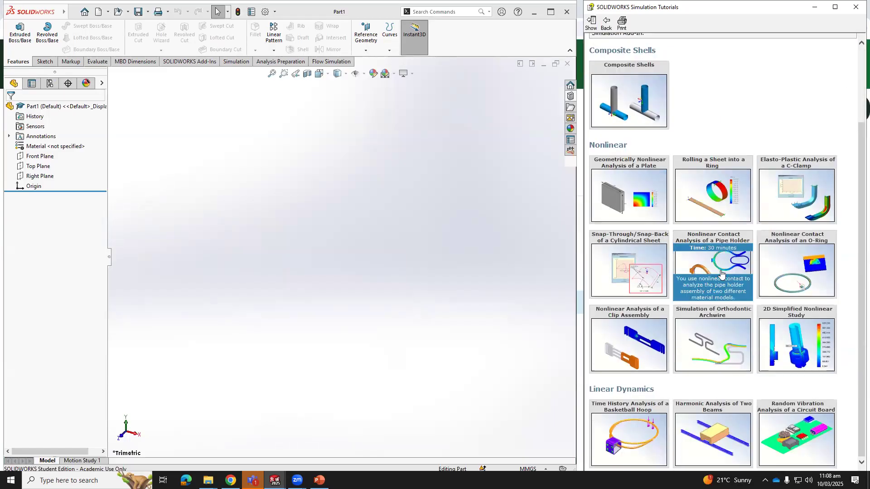
scroll(720, 273, "up", 2)
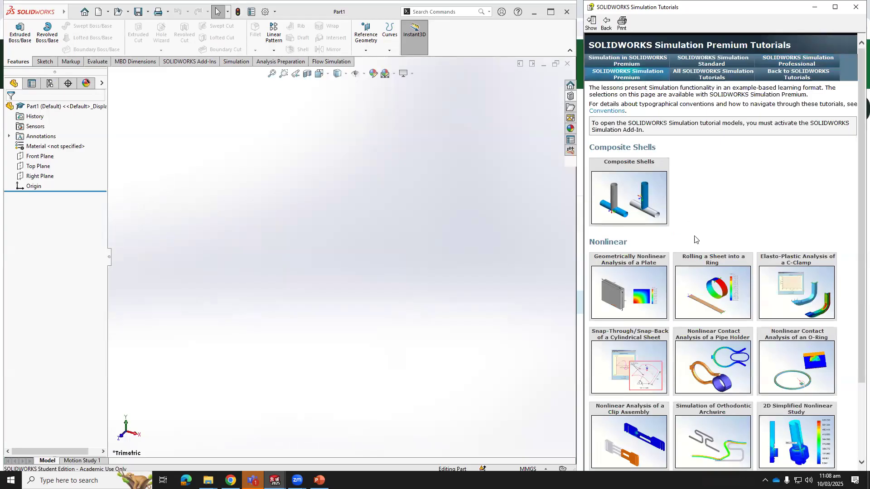
mouse_move(717, 368)
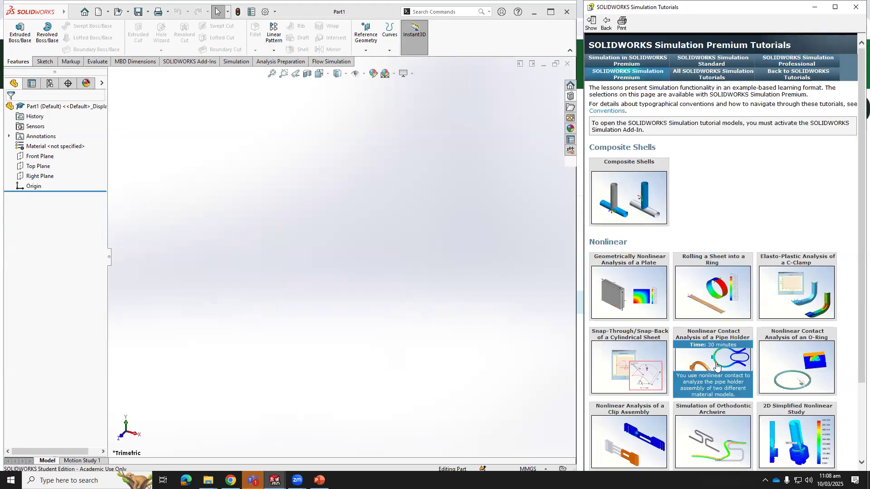
left_click(716, 365)
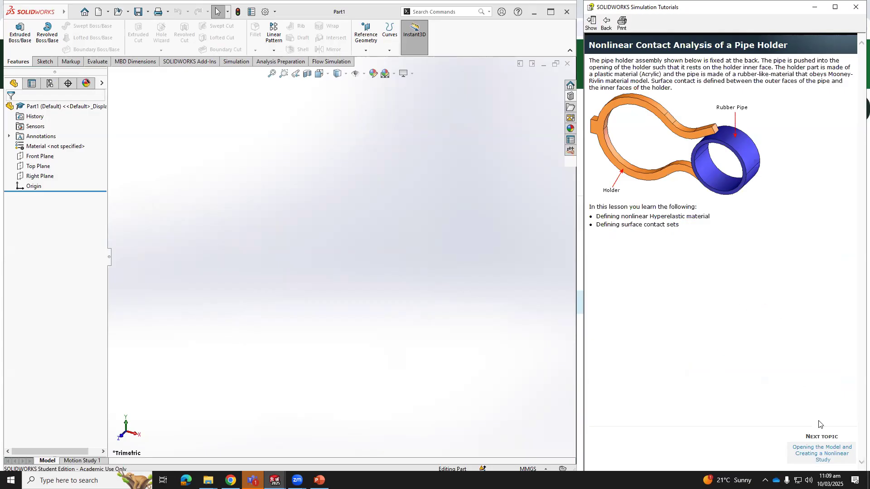
Advance to the lesson topic on opening the model and creating a nonlinear study, and open NL_Pipe_Holder.sldasm.
left_click(822, 453)
left_click(624, 67)
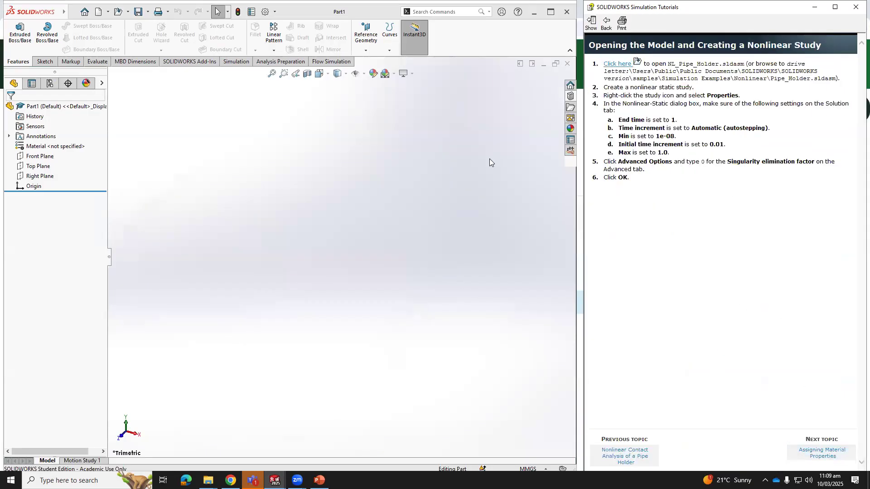
left_click(456, 258)
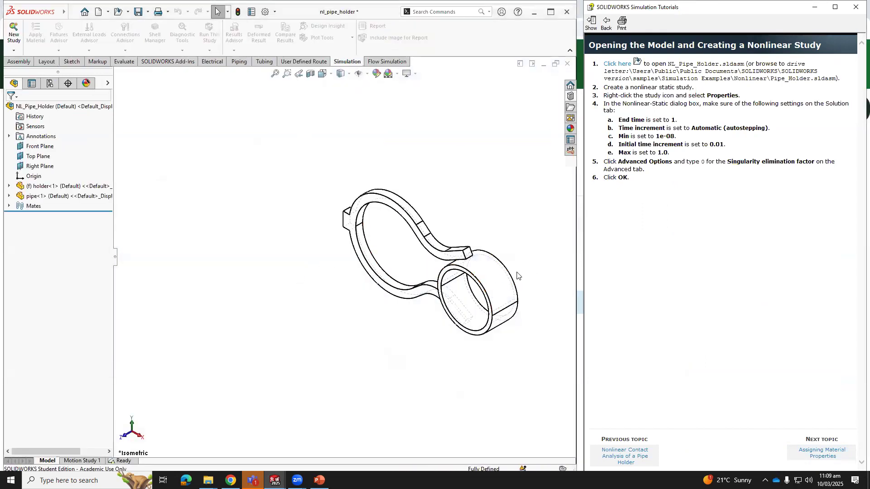
Inspect the pipe holder's animated stress plot from different angles and close the animation.
middle_click_drag(514, 240, 532, 187)
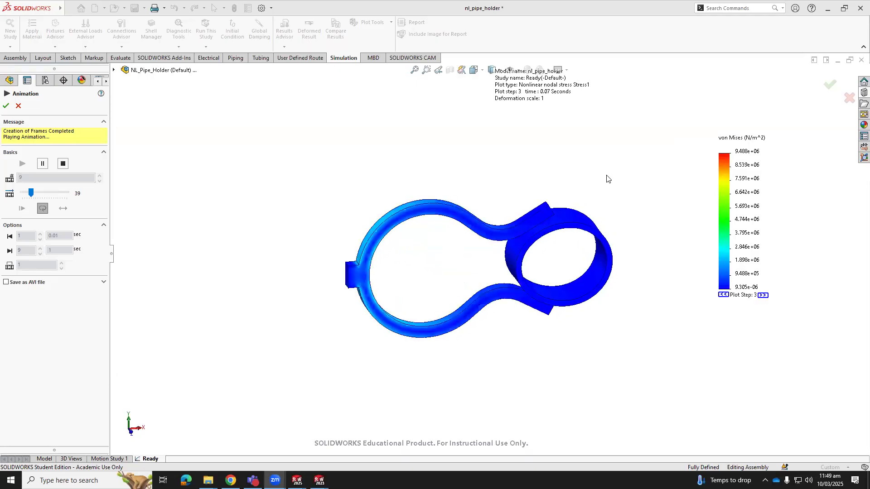
middle_click_drag(601, 202, 630, 195)
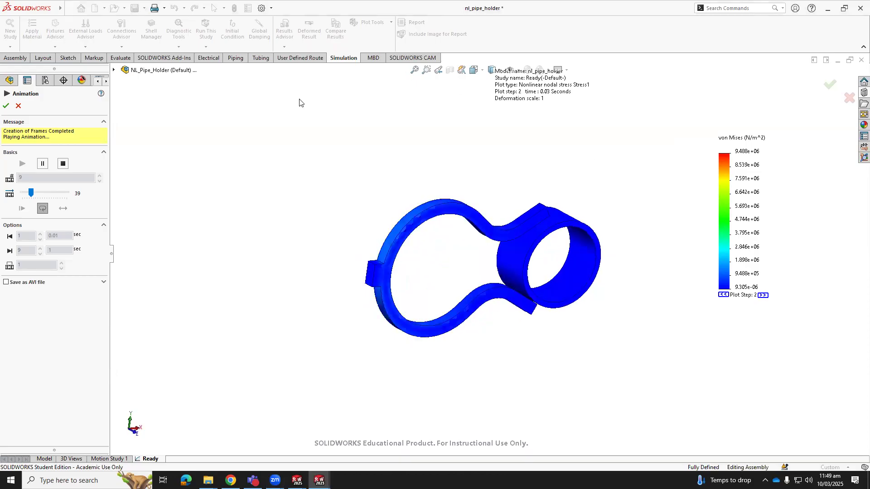
left_click(6, 105)
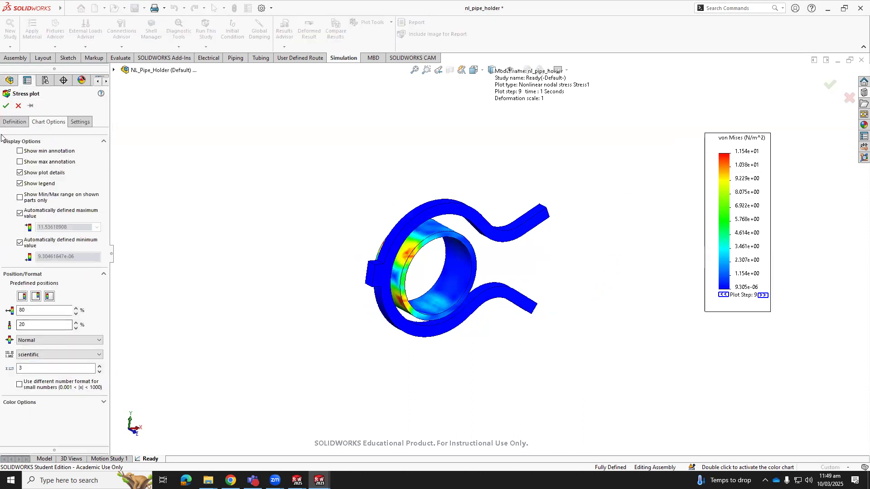
Set the von Mises stress plot's units to N/mm^2 (MPa).
left_click(15, 123)
left_click(46, 166)
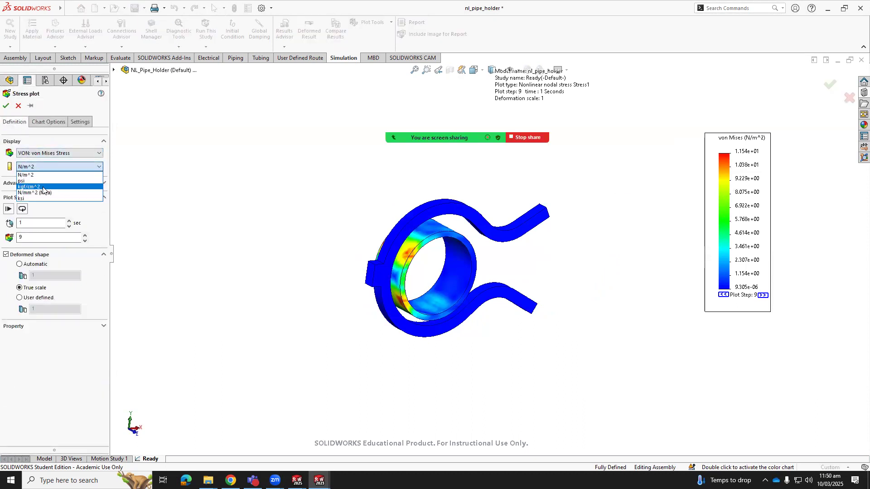
left_click(44, 194)
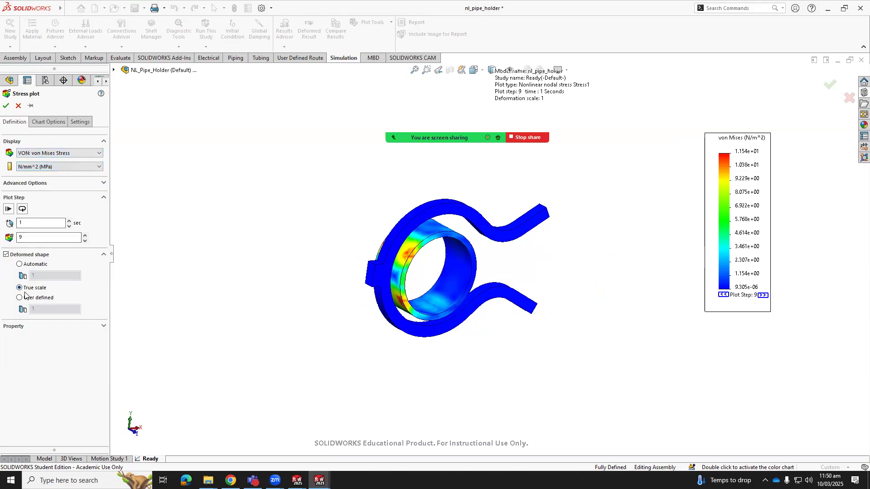
left_click(5, 105)
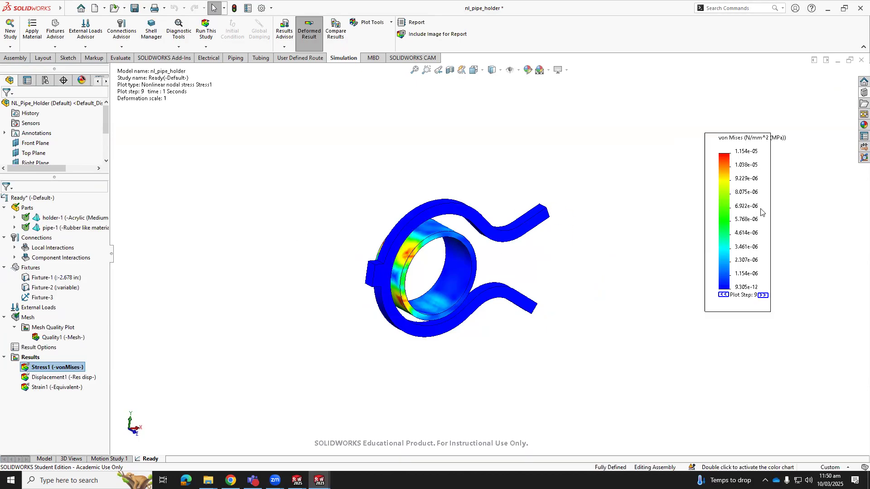
Change the stress plot legend's number format to floating.
double_click(747, 214)
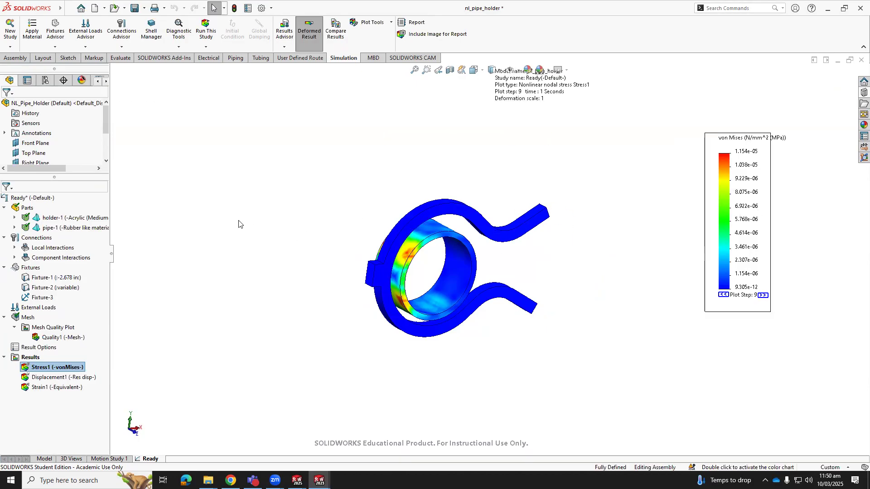
left_click(53, 354)
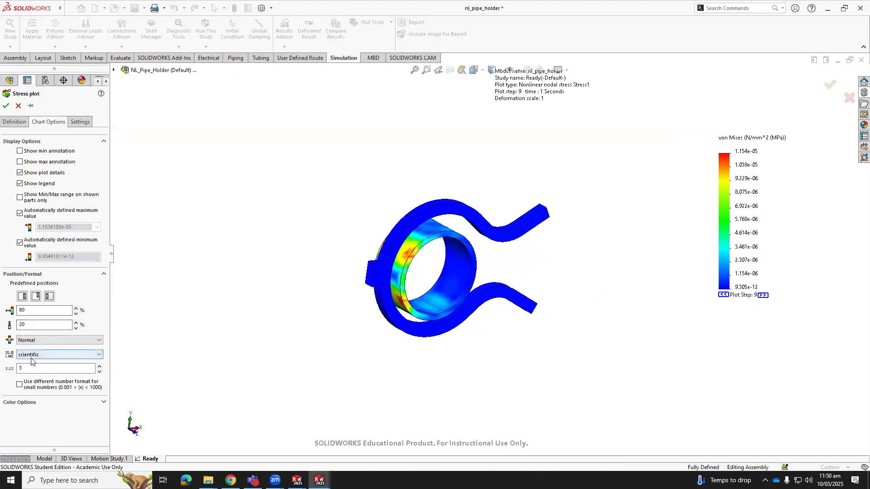
left_click(35, 367)
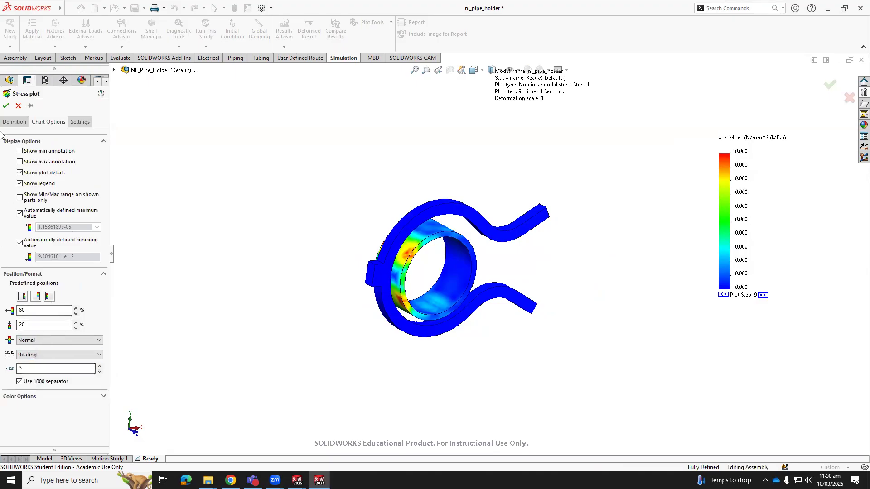
left_click(6, 106)
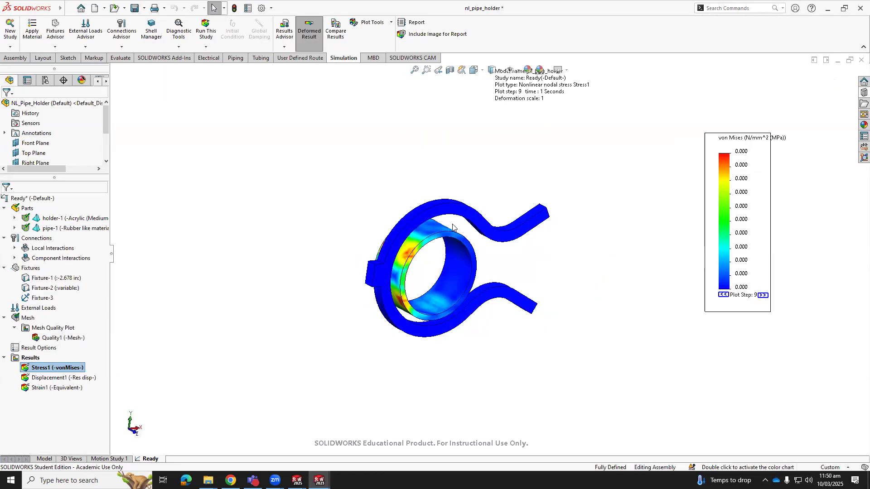
Set the stress legend to five decimal places and the von Mises plot's units to N/m^2.
double_click(44, 371)
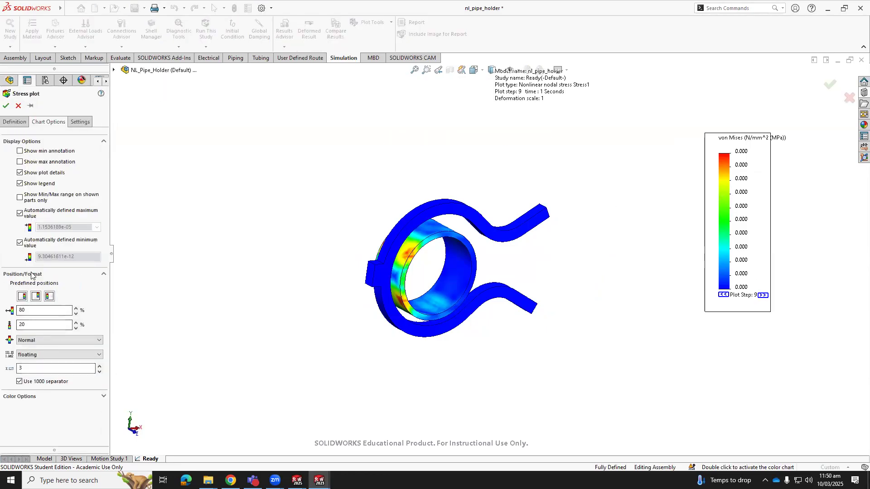
left_click(100, 366)
left_click(100, 366)
left_click(12, 122)
left_click(41, 167)
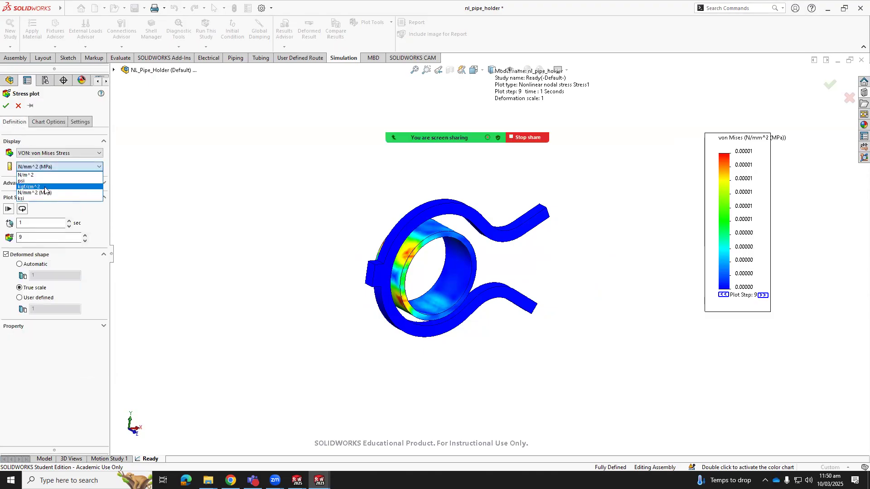
left_click(41, 175)
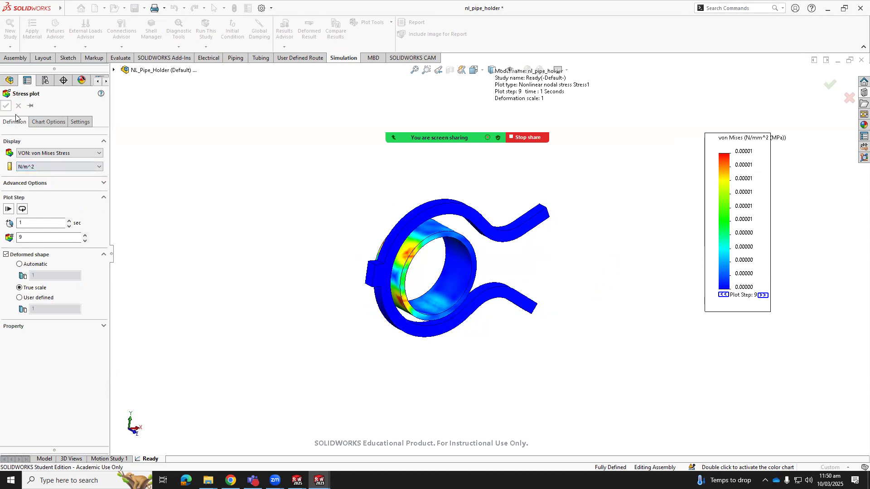
key("Return")
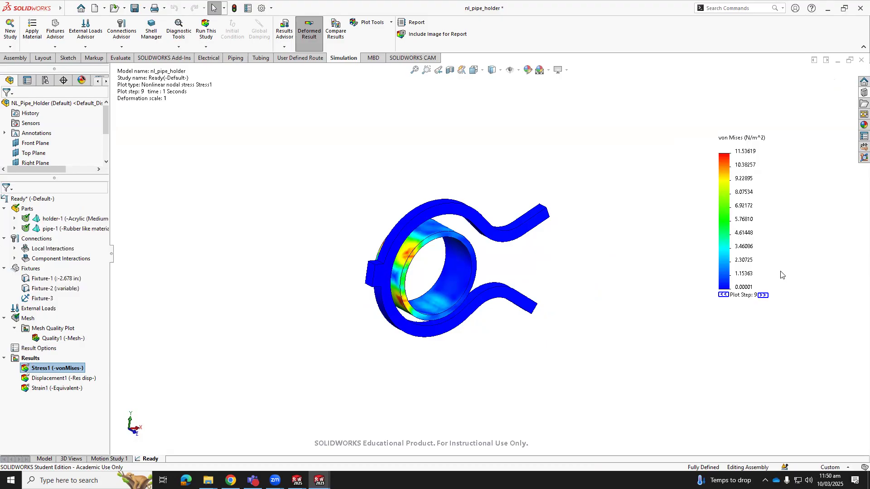
Advance the von Mises stress plot through the solution steps to plot step 3.
left_click(763, 295)
left_click(762, 295)
left_click(763, 296)
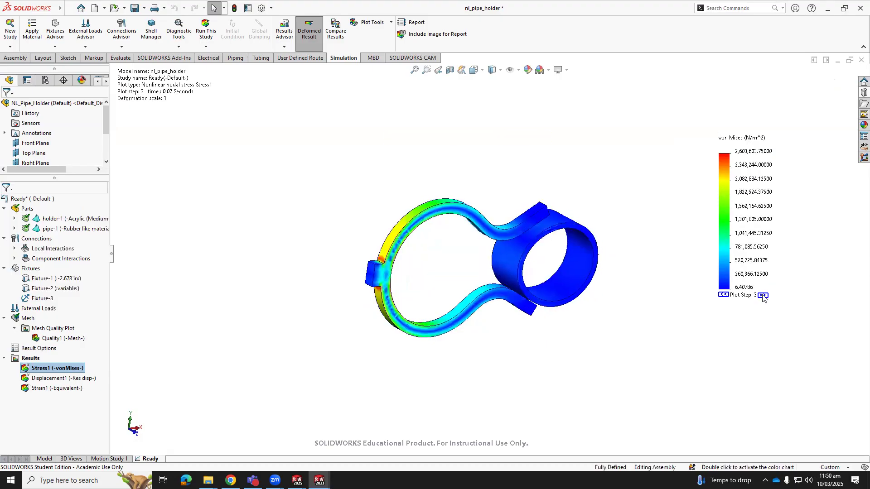
Return the von Mises stress plot to plot step 2 and close its chart options with the legend settings kept.
left_click(724, 295)
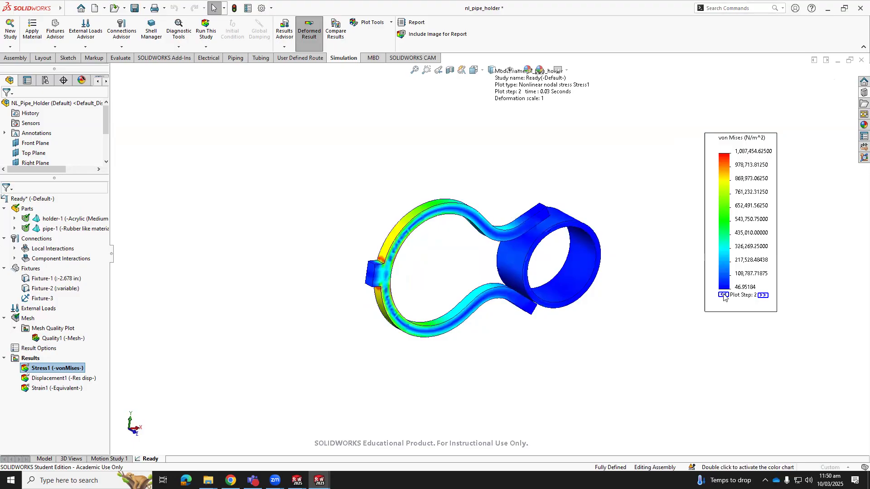
double_click(723, 295)
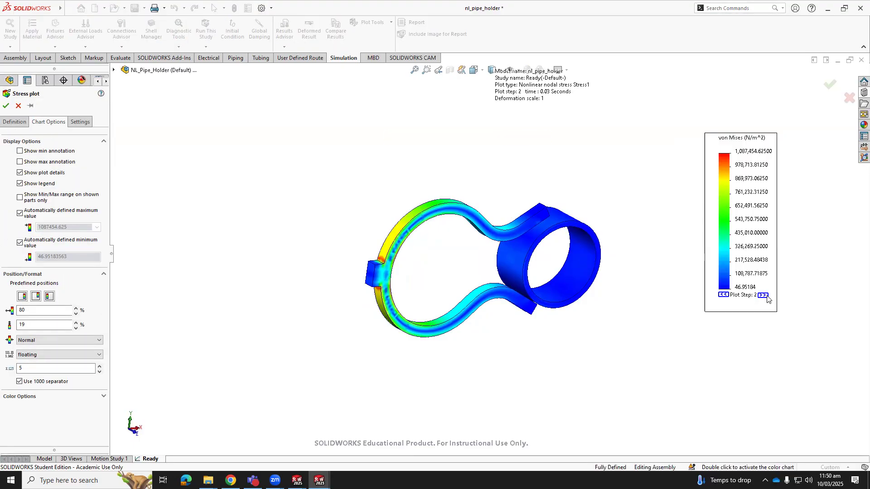
middle_click_drag(589, 312, 581, 314)
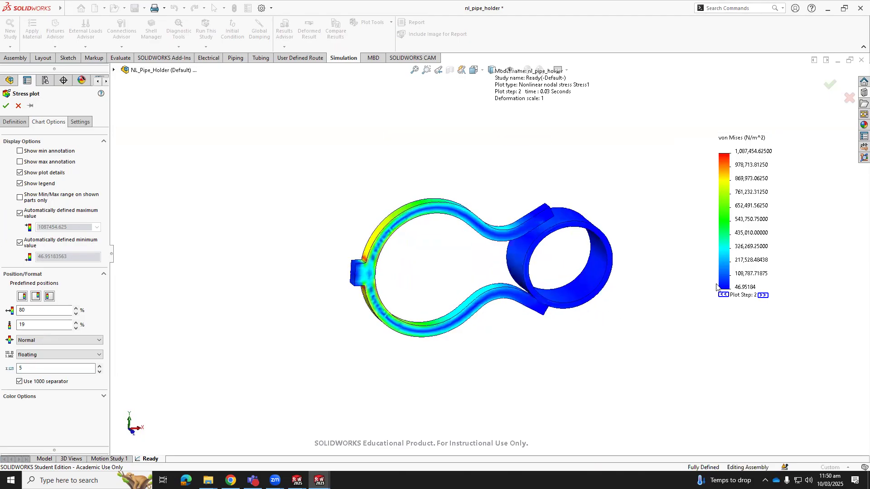
left_click(764, 298)
left_click(763, 298)
left_click(6, 106)
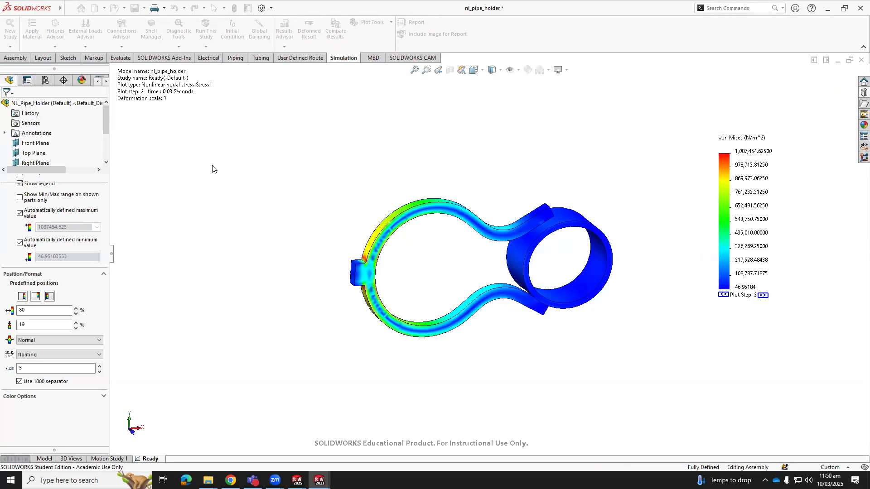
Advance the von Mises stress plot from plot step 2 to plot step 8 to follow the pipe's insertion.
left_click(762, 295)
left_click(763, 295)
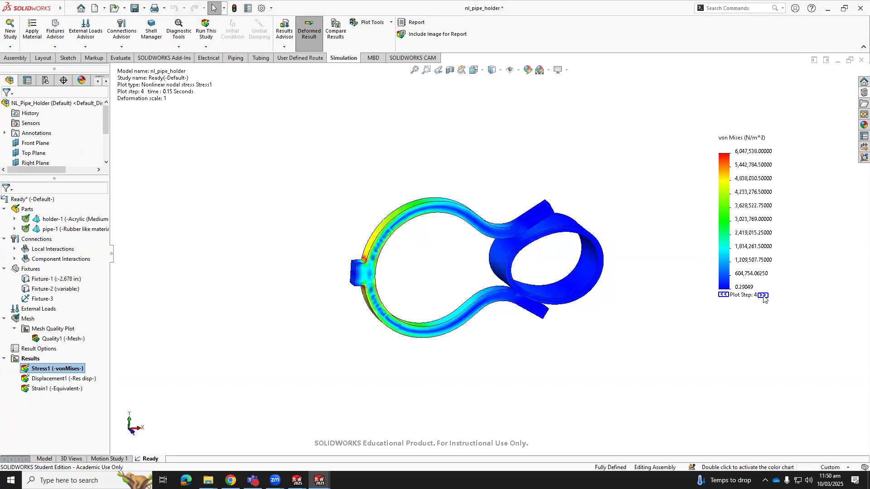
left_click(763, 295)
left_click(763, 295)
left_click(763, 295)
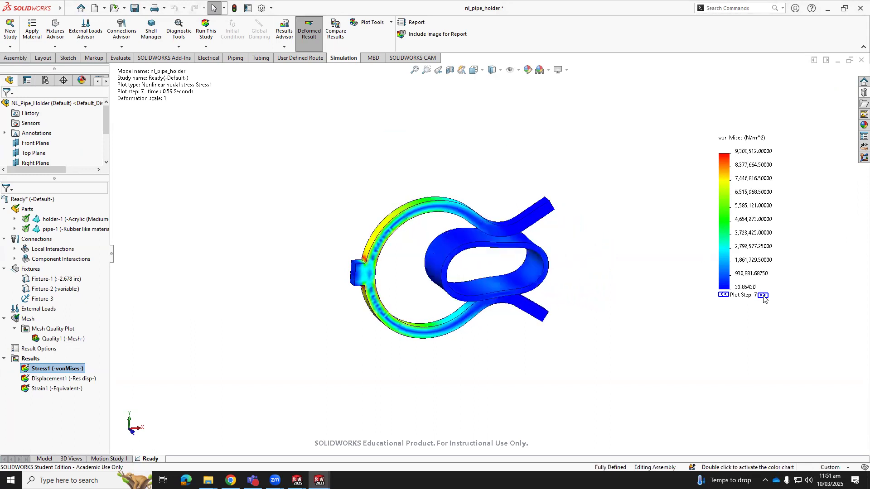
left_click(762, 295)
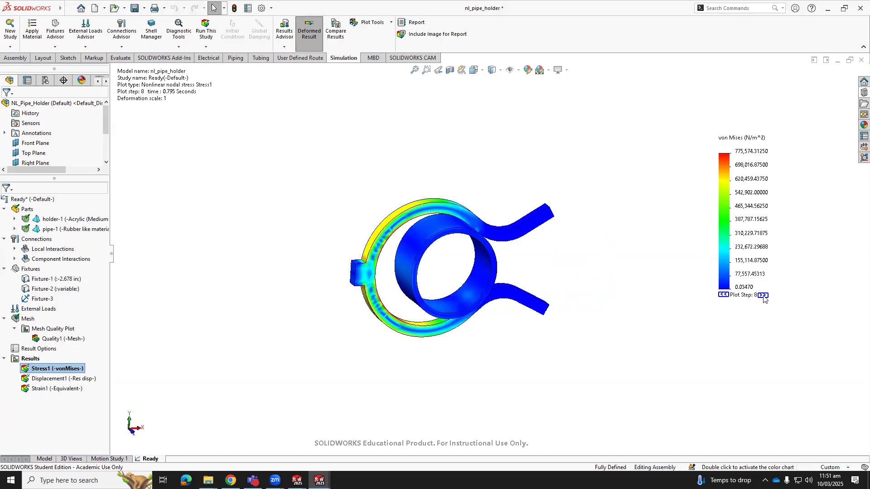
Compare the von Mises stress at plot steps 7, 8 and 9 in a face-on view of the holder.
left_click(723, 294)
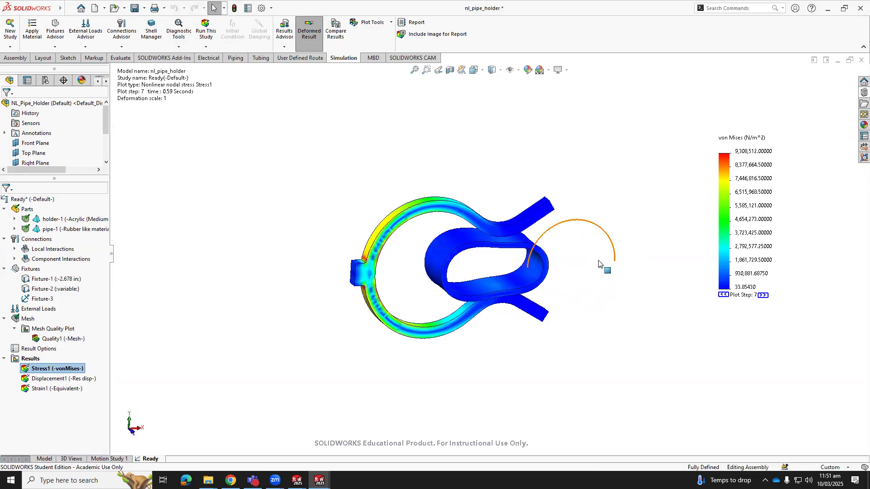
middle_click_drag(613, 272, 594, 238)
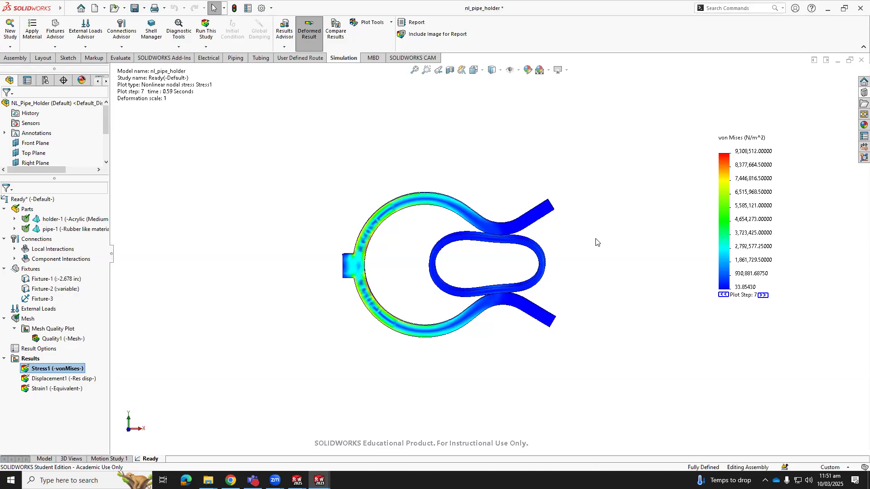
left_click(764, 295)
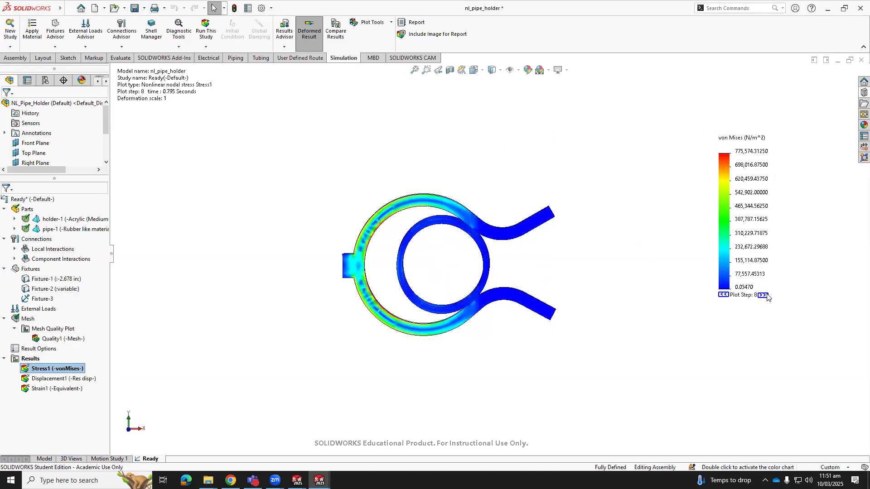
left_click(763, 295)
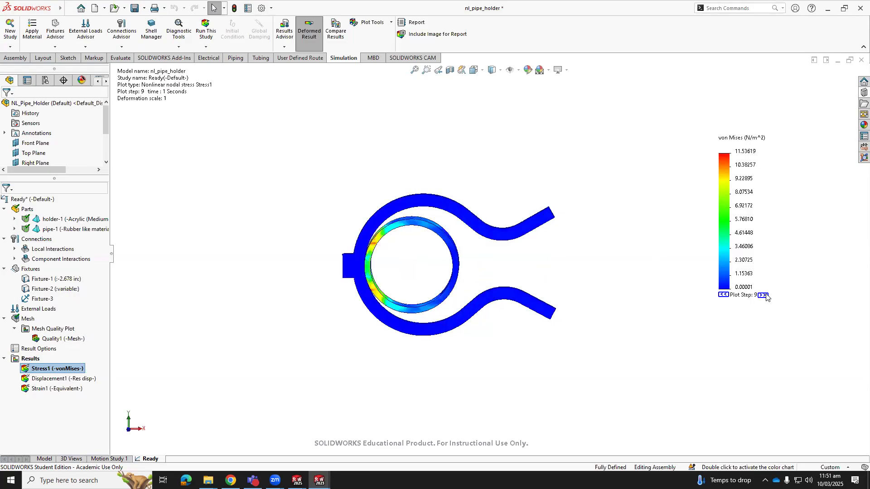
Cycle the stress plot past its last step to plot step 4 and move the legend to the lower-right corner of the graphics area.
left_click(763, 295)
left_click(763, 295)
left_click(764, 295)
left_click(763, 295)
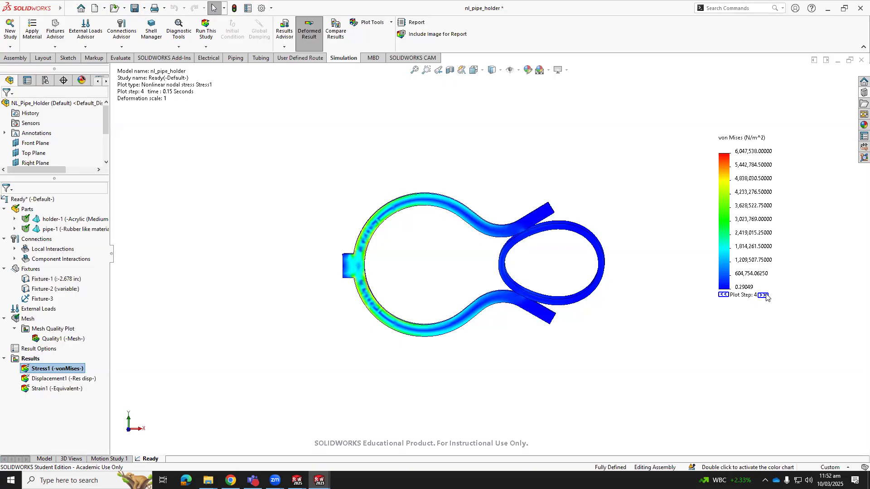
left_click_drag(766, 297, 841, 44)
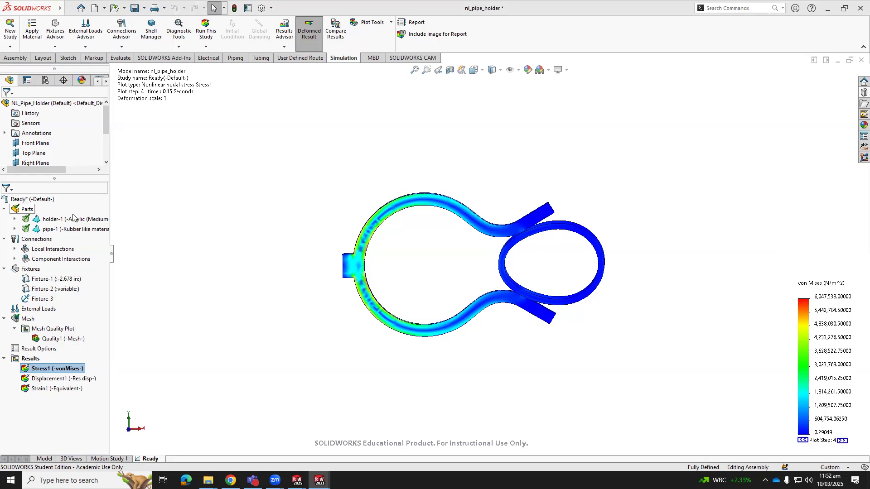
Widen the study tree and review the pipe's hyperelastic Rubber like material definition, reapplying it to the pipe.
left_click_drag(219, 254, 224, 254)
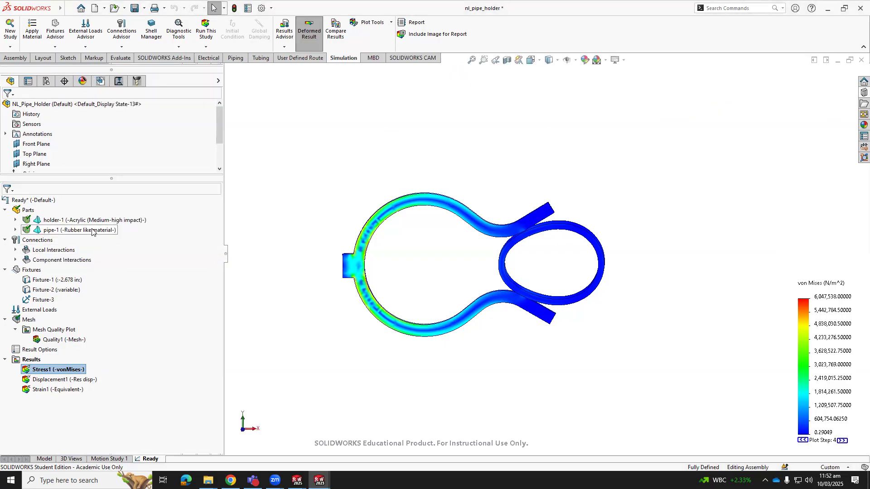
left_click(92, 231)
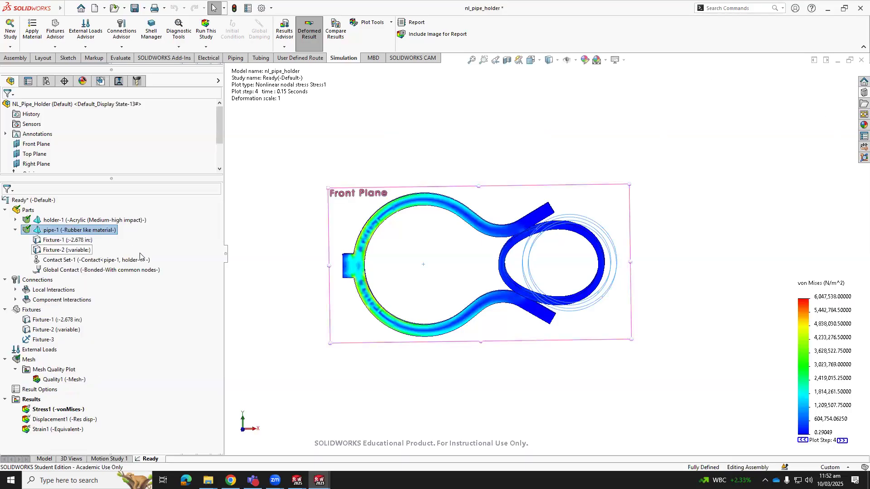
right_click(87, 230)
left_click(109, 235)
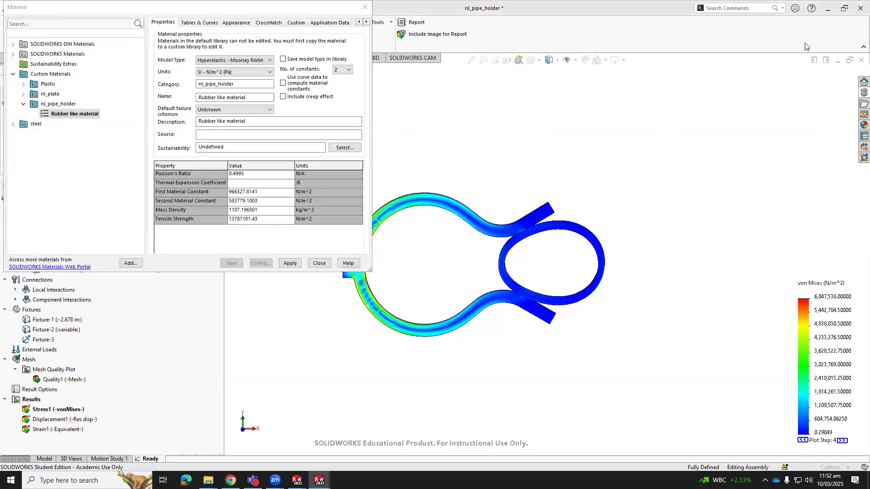
left_click(289, 262)
left_click(319, 262)
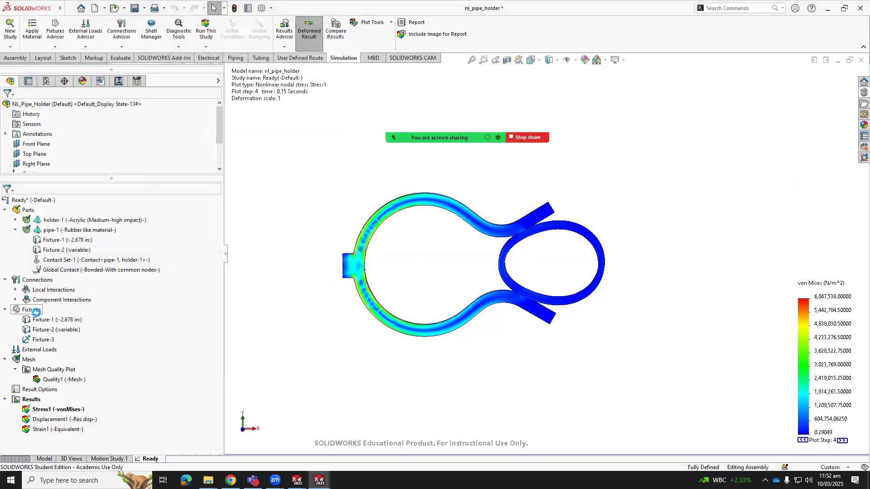
Open the local contact set between pipe and holder for editing and examine the pipe faces in its first set.
double_click(35, 291)
left_click(87, 301)
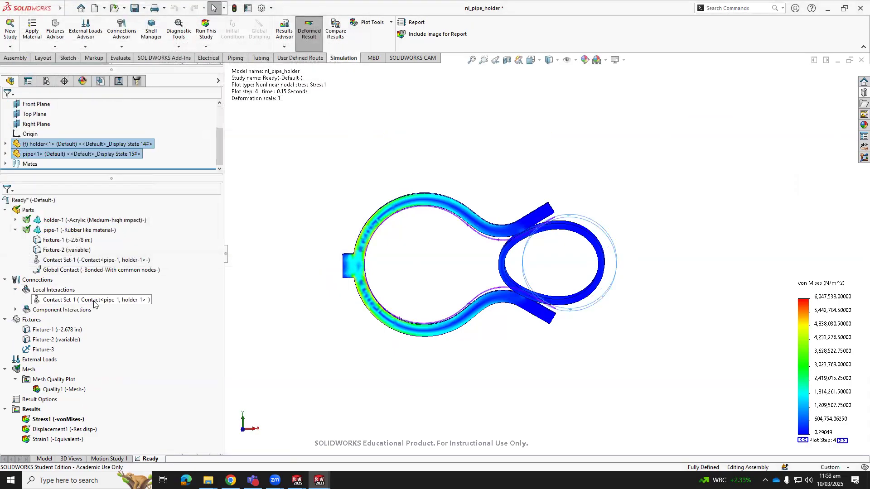
right_click(94, 303)
left_click(128, 308)
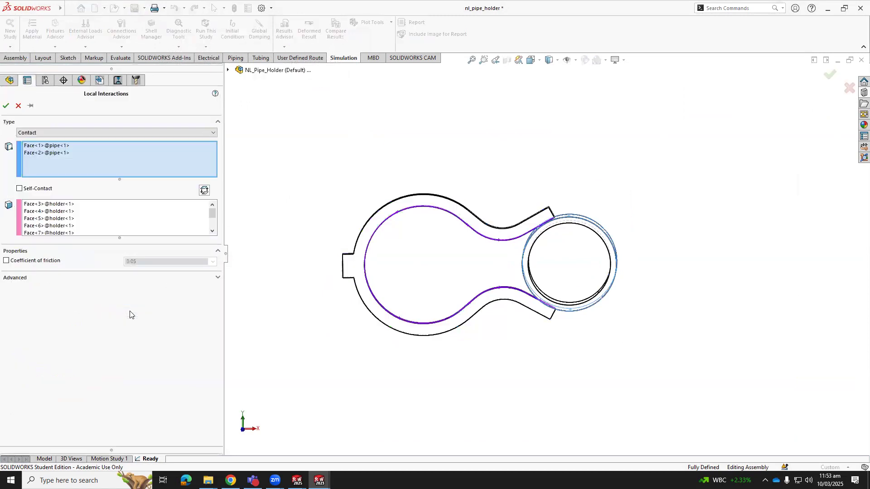
middle_click_drag(297, 311, 292, 328)
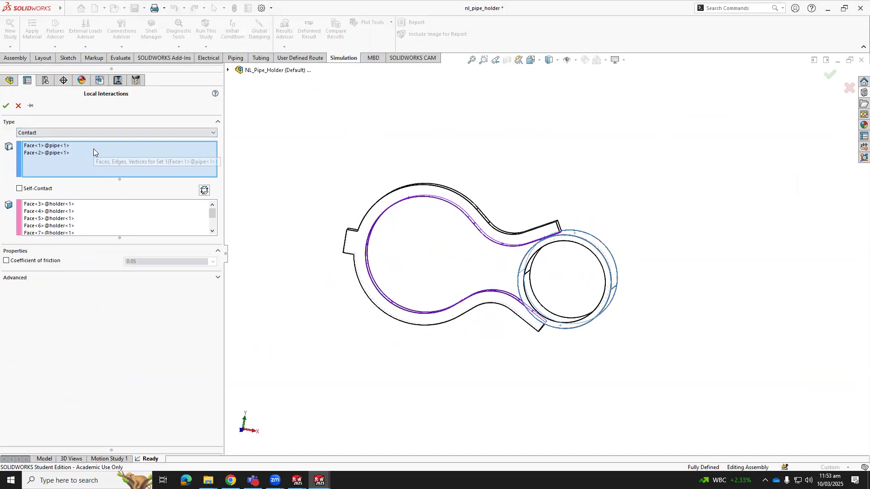
middle_click_drag(503, 276, 533, 263)
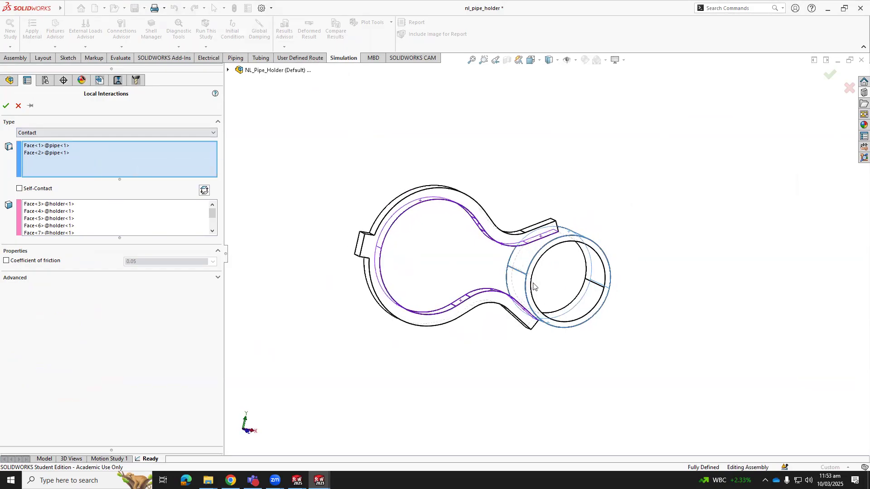
Examine the holder faces in the contact set's second set from several angles and accept the Contact definition.
scroll(121, 220, "down", 3)
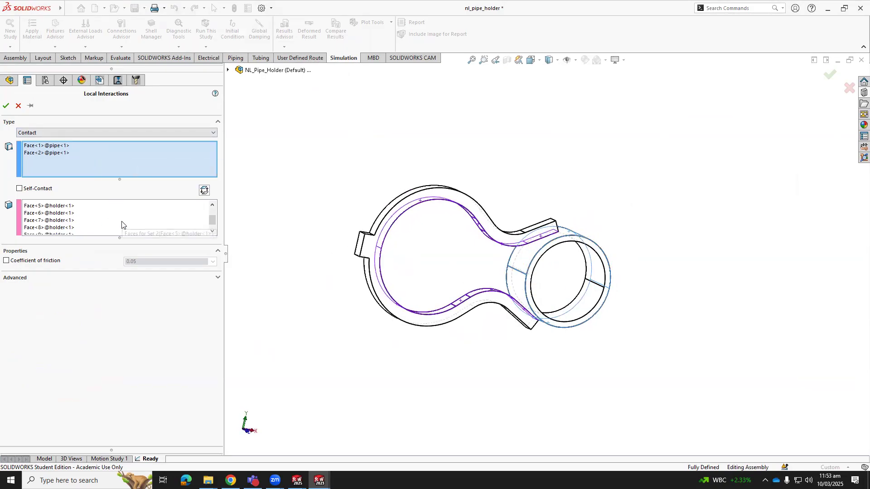
middle_click_drag(270, 264, 454, 196)
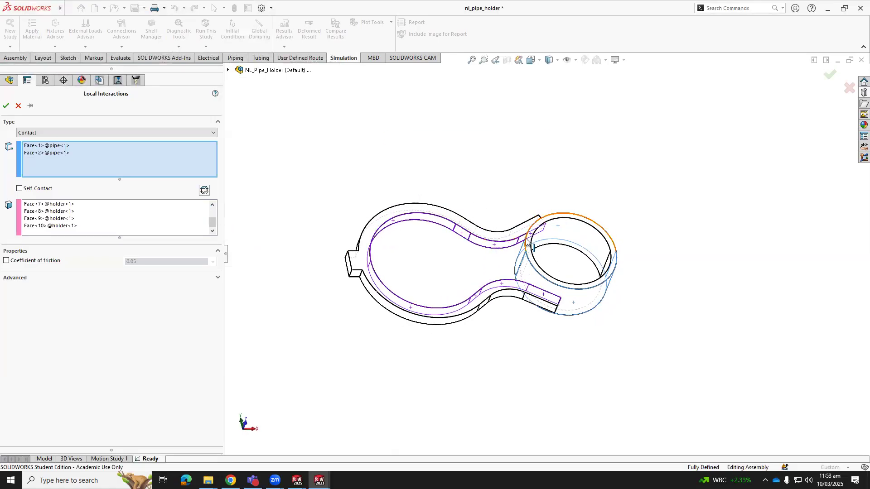
middle_click_drag(402, 278, 437, 346)
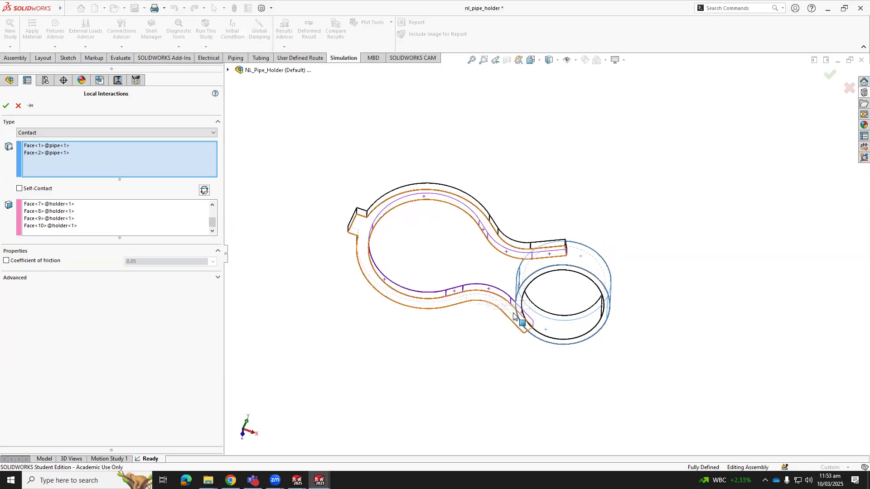
scroll(131, 229, "up", 3)
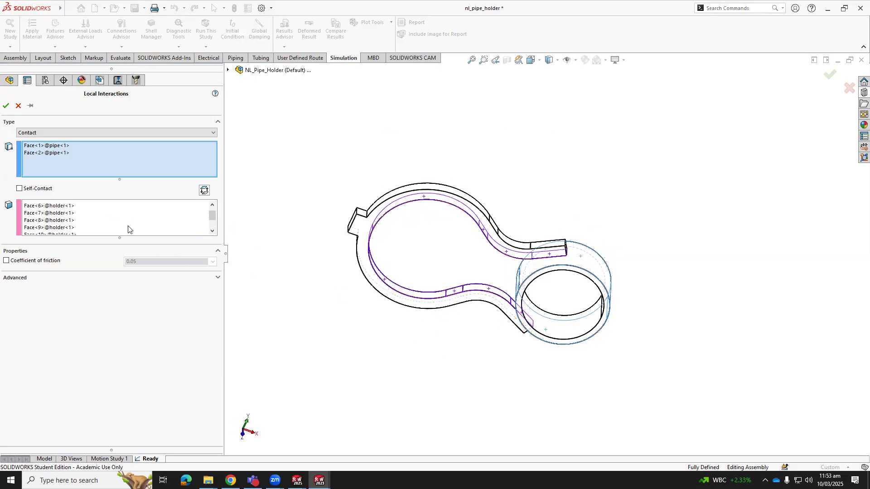
middle_click_drag(414, 341, 405, 258)
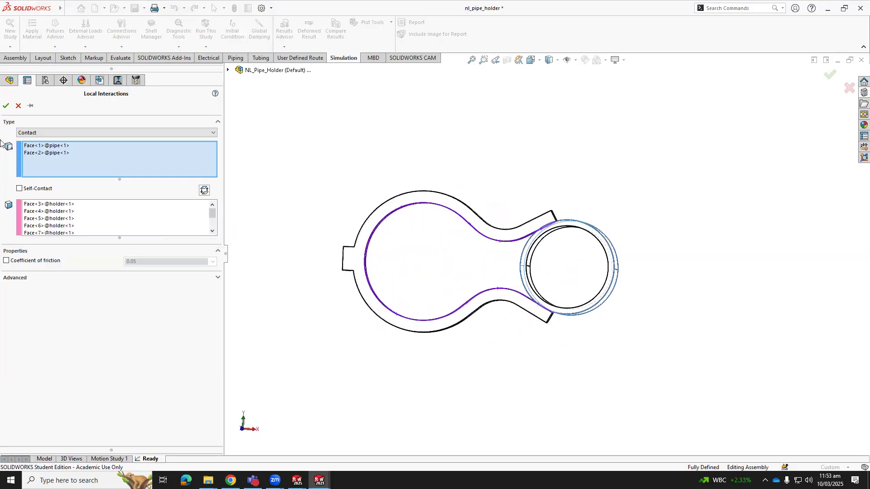
scroll(114, 229, "down", 3)
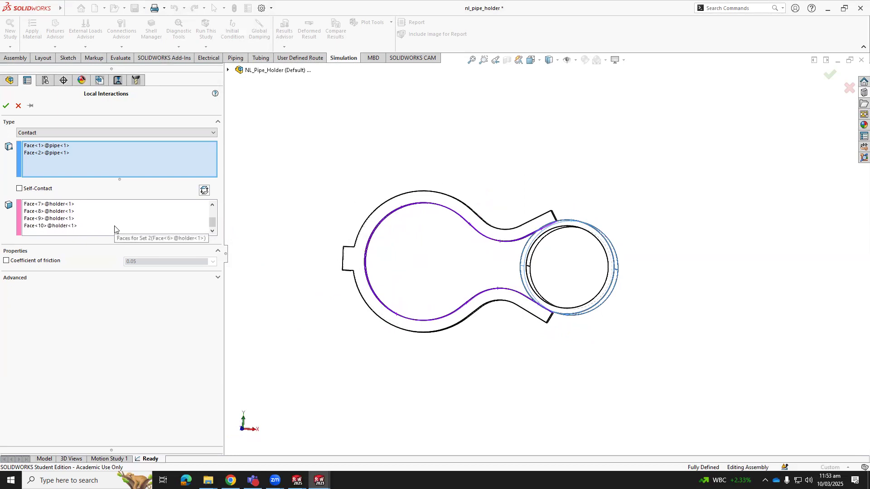
left_click(5, 107)
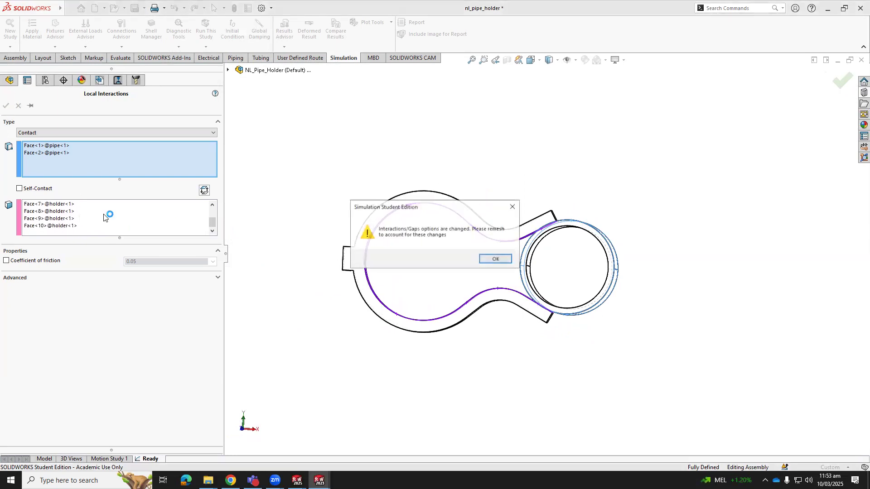
left_click(512, 207)
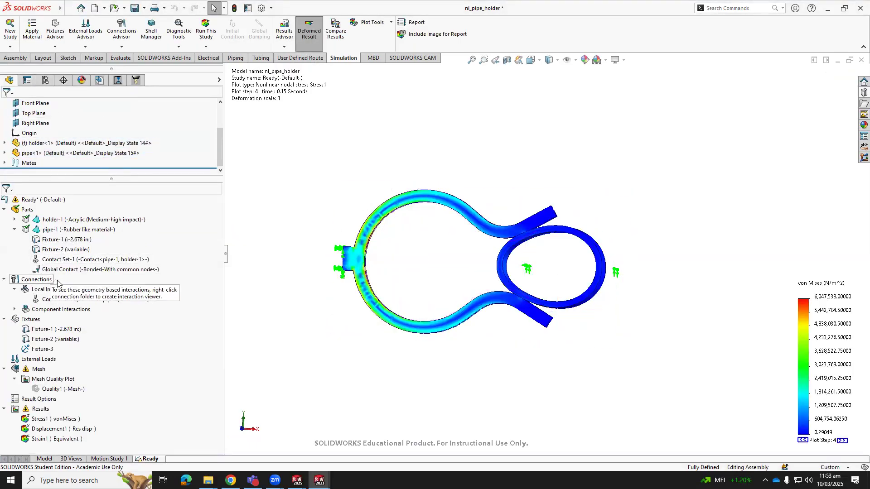
Review the global component interaction's Bonded definition for the NL_Pipe_Holder assembly and accept it.
left_click(14, 309)
right_click(86, 319)
left_click(131, 327)
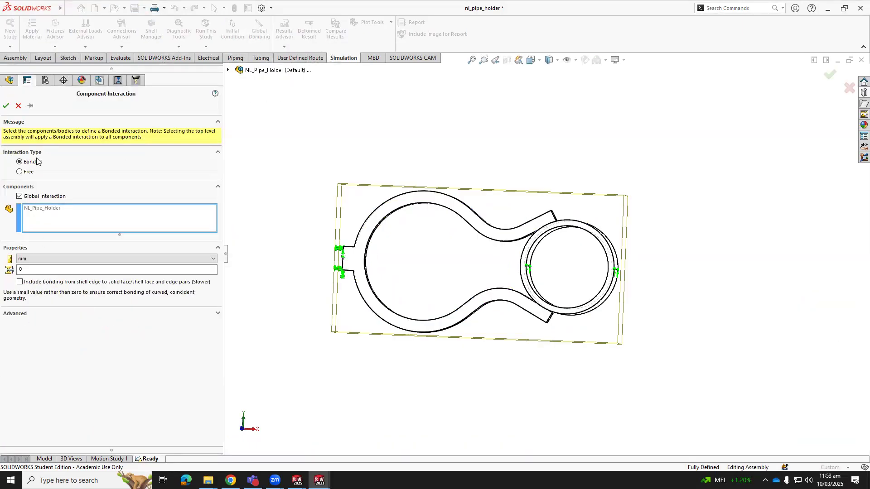
left_click(6, 105)
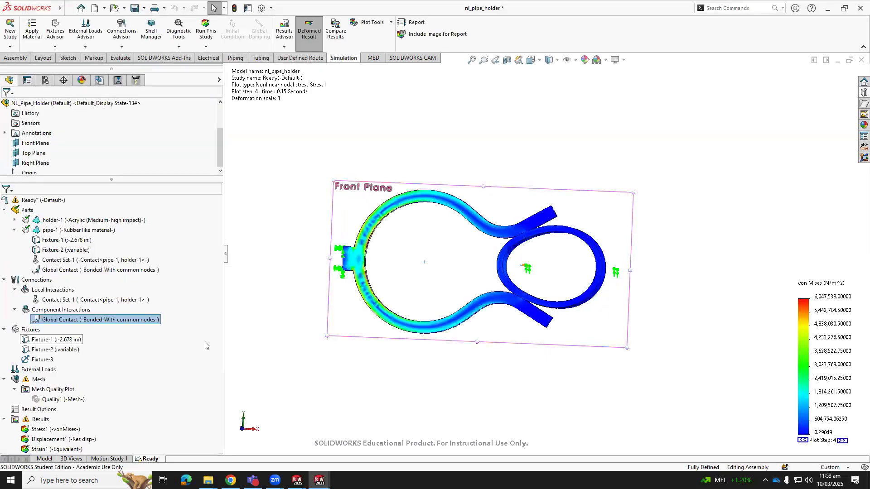
Open the pipe's prescribed-displacement fixture, Fixture-1, for editing and examine its reference edge, plane, translation and time-variation settings.
left_click(53, 341)
right_click(53, 342)
left_click(85, 347)
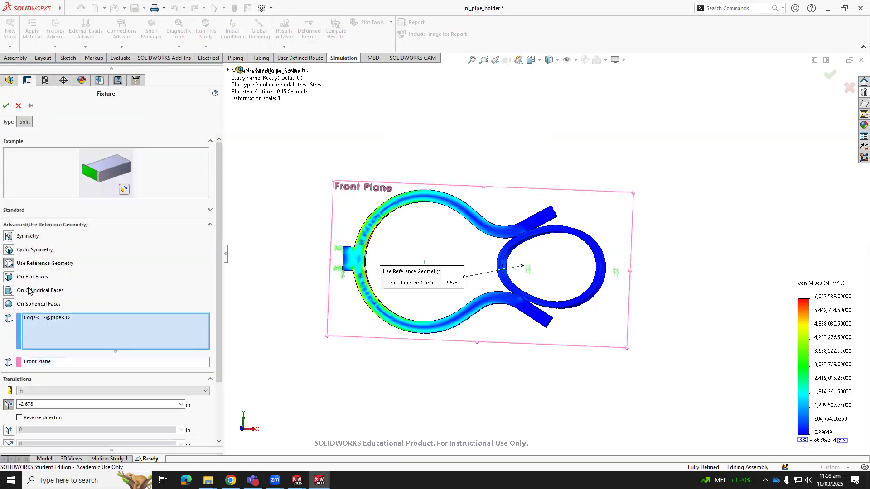
middle_click_drag(273, 318, 421, 330)
scroll(365, 300, "down", 4)
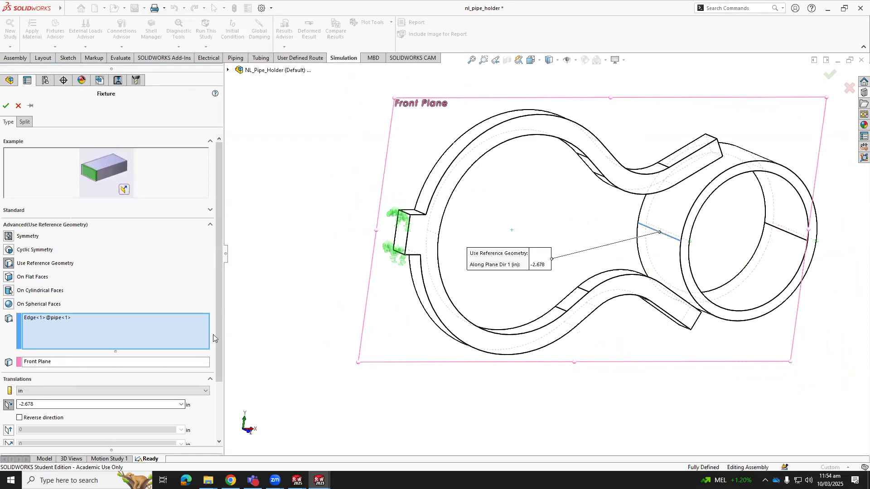
scroll(213, 335, "down", 3)
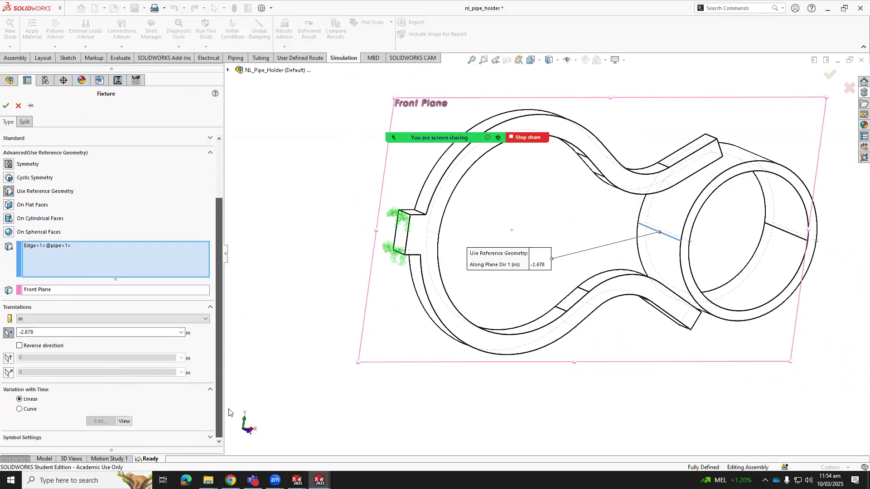
scroll(234, 406, "up", 4)
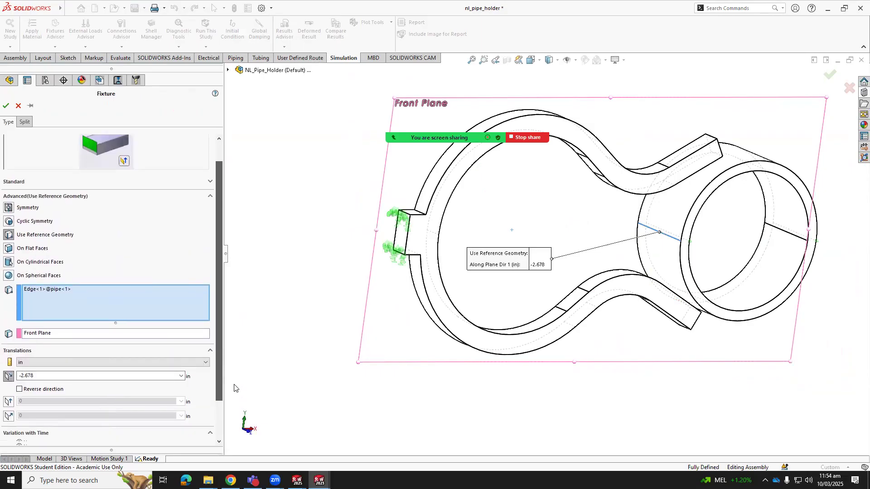
scroll(235, 388, "down", 3)
View the time curve of Fixture-1's translation and accept the fixture definition.
left_click(124, 421)
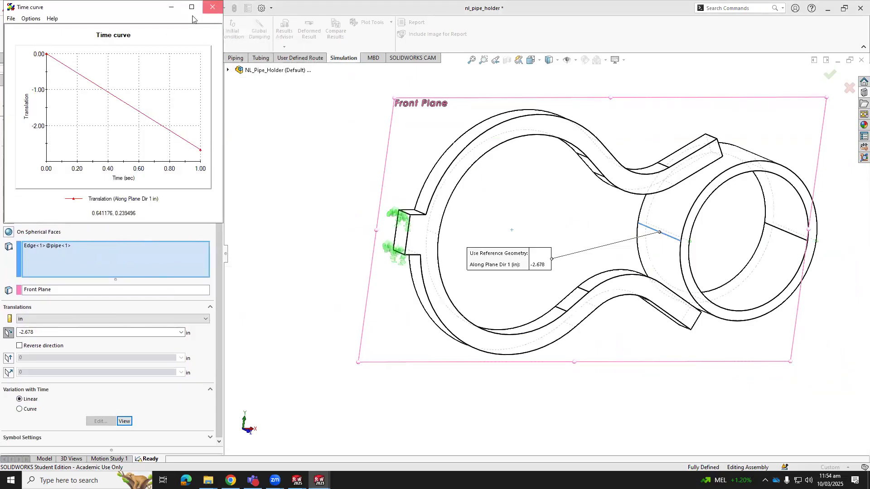
left_click(211, 7)
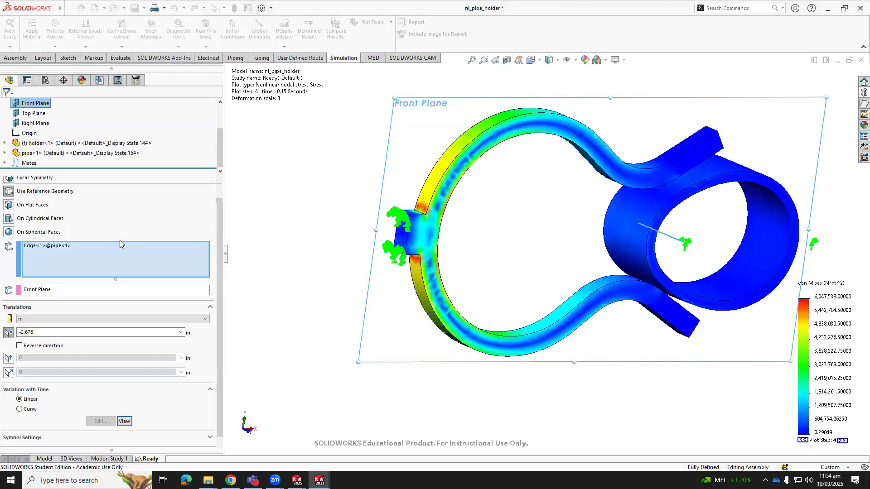
key("Return")
Open Fixture-2 for editing and examine its constrained pipe edges from several angles.
right_click(56, 350)
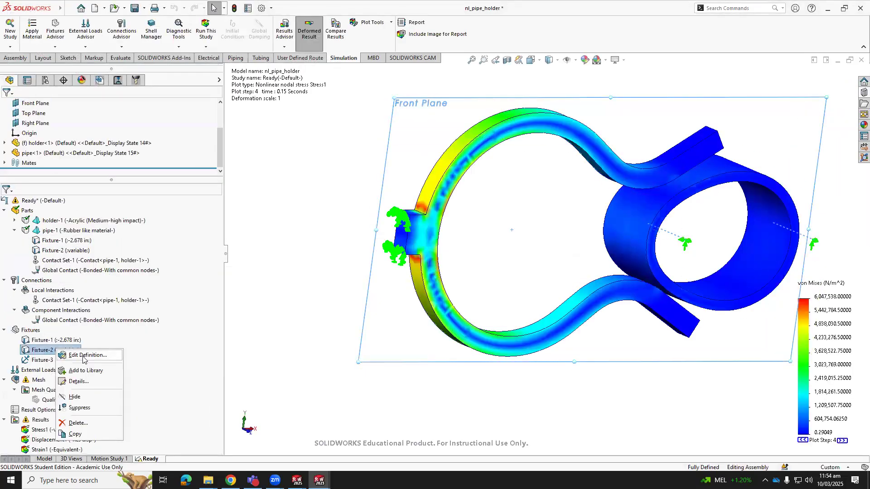
left_click(86, 355)
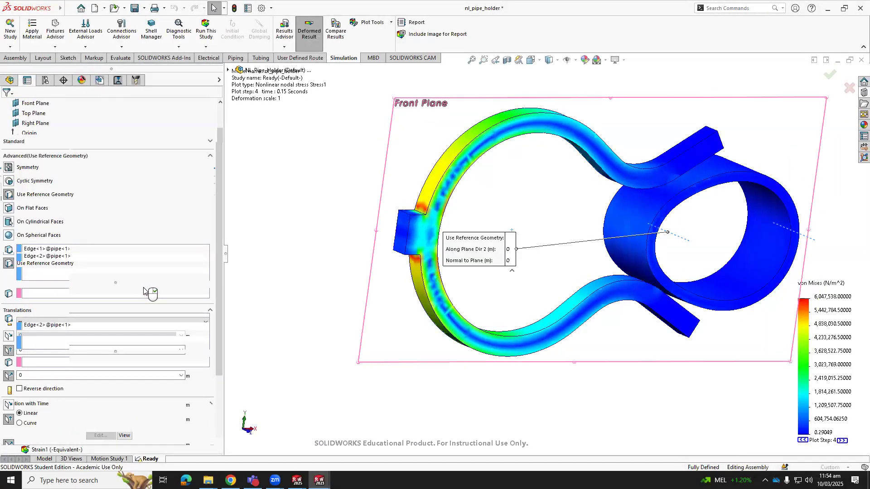
middle_click_drag(293, 285, 204, 263)
middle_click_drag(633, 266, 355, 269)
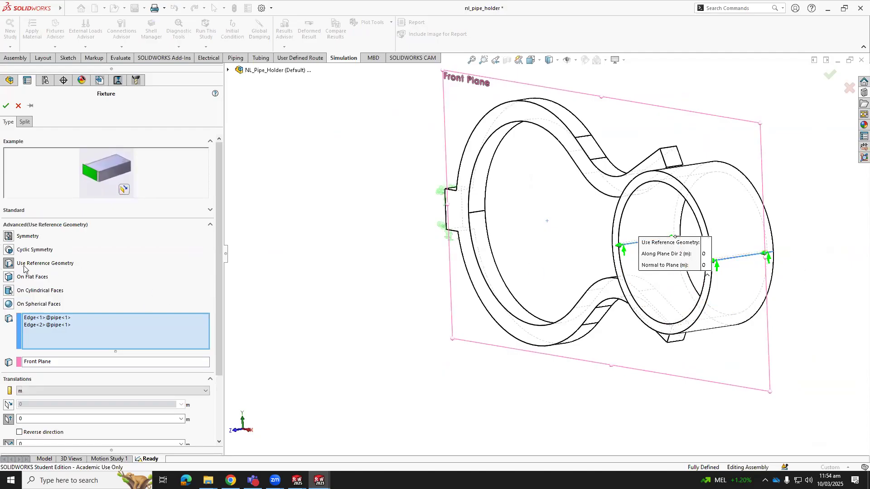
Review Fixture-2's translation settings and its time curve, and accept the fixture definition.
left_click_drag(219, 277, 228, 346)
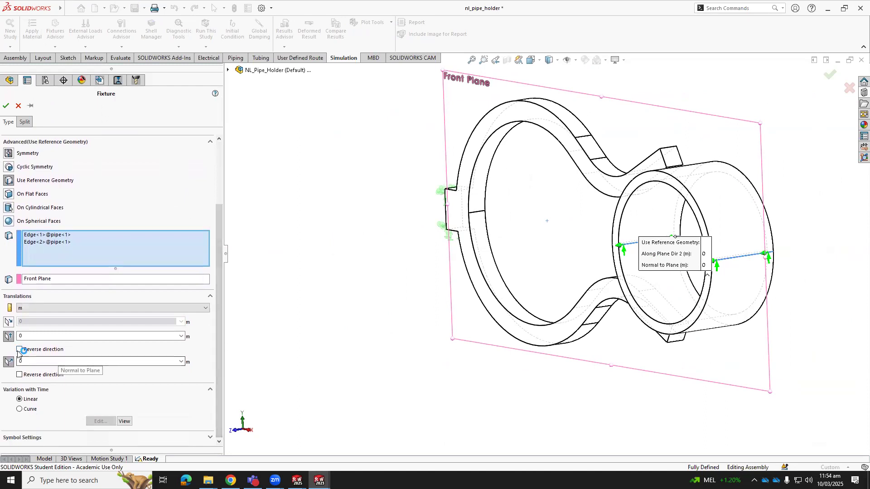
left_click(125, 422)
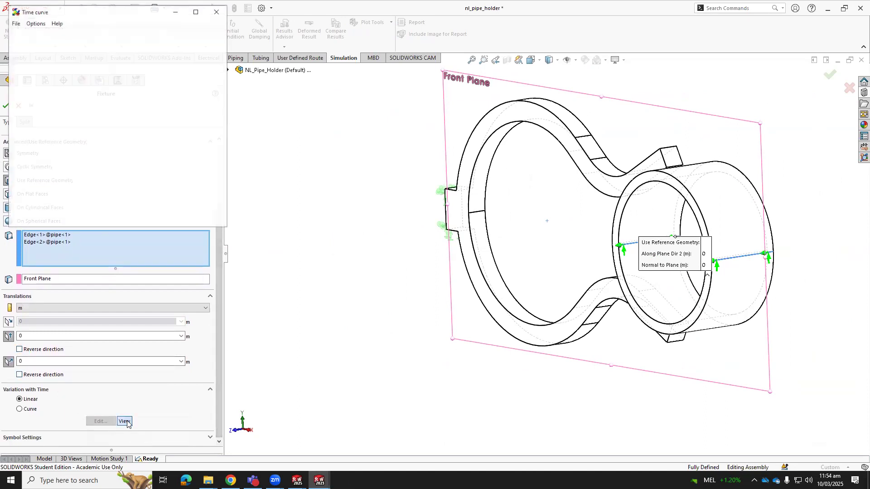
left_click(216, 12)
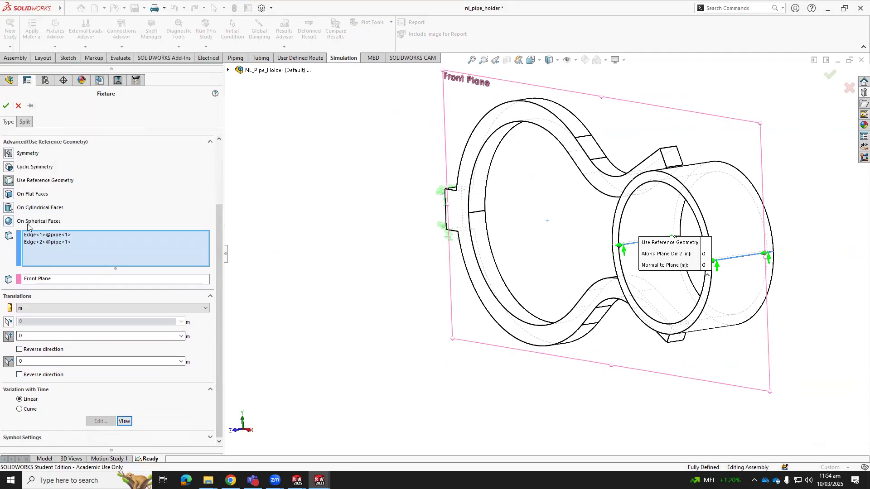
left_click(5, 105)
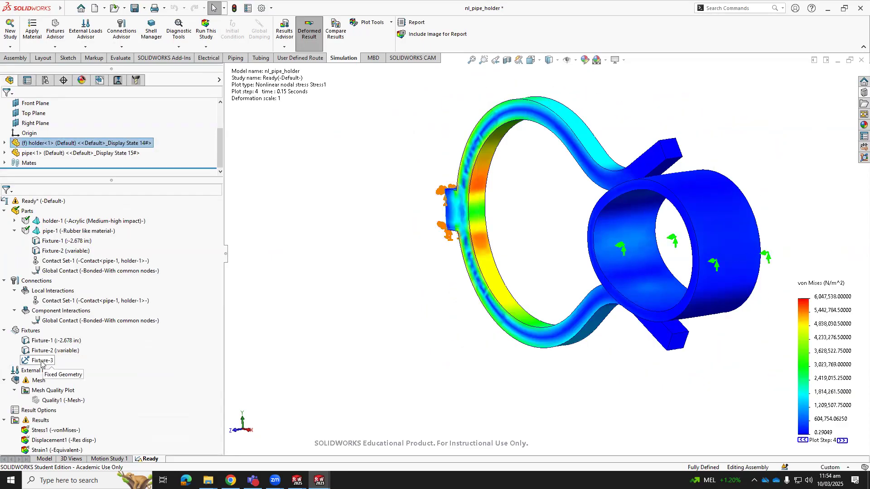
Review the Fixed Geometry fixture, Fixture-3, on the holder's back face and accept its definition.
middle_click_drag(356, 315, 397, 330)
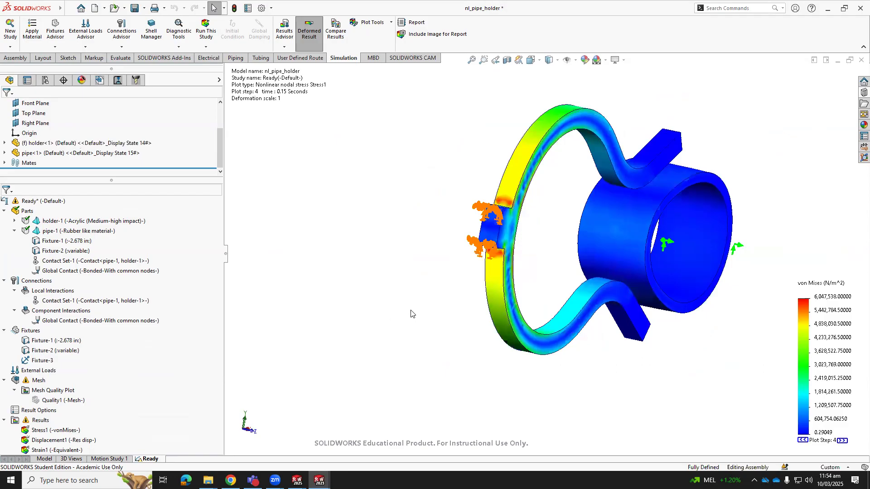
scroll(489, 219, "down", 4)
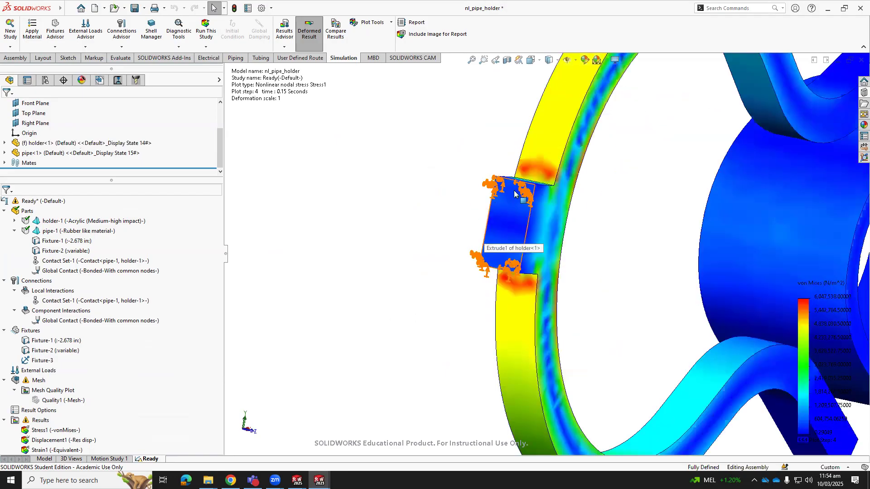
left_click(44, 361)
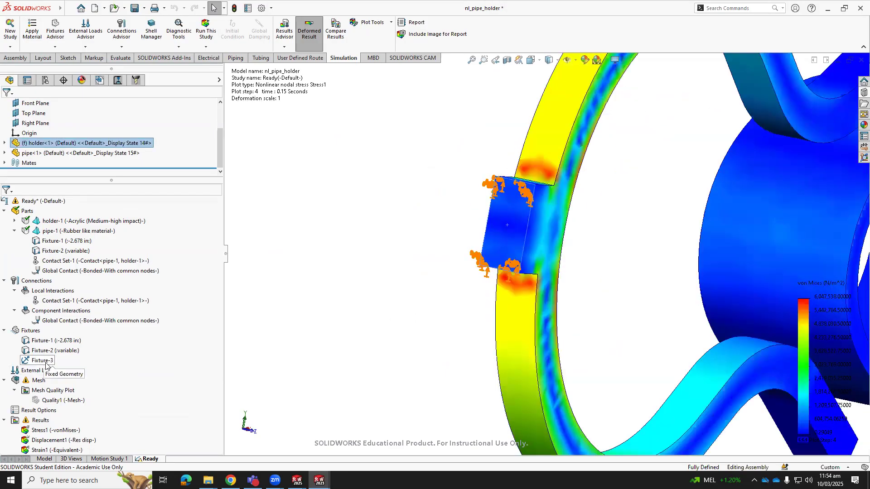
right_click(45, 361)
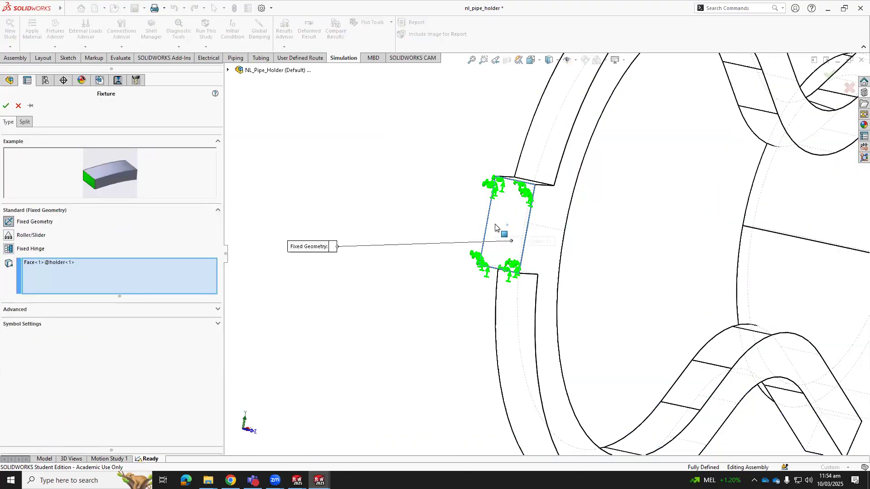
left_click(6, 108)
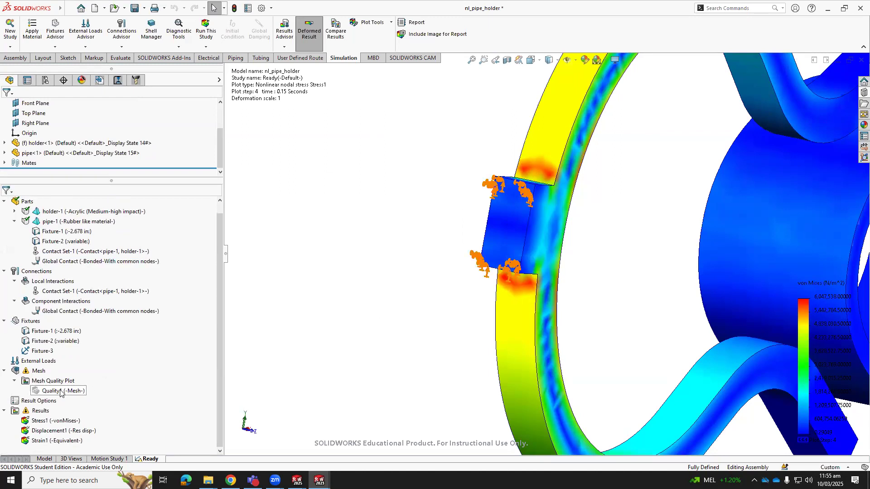
right_click(60, 392)
left_click(149, 342)
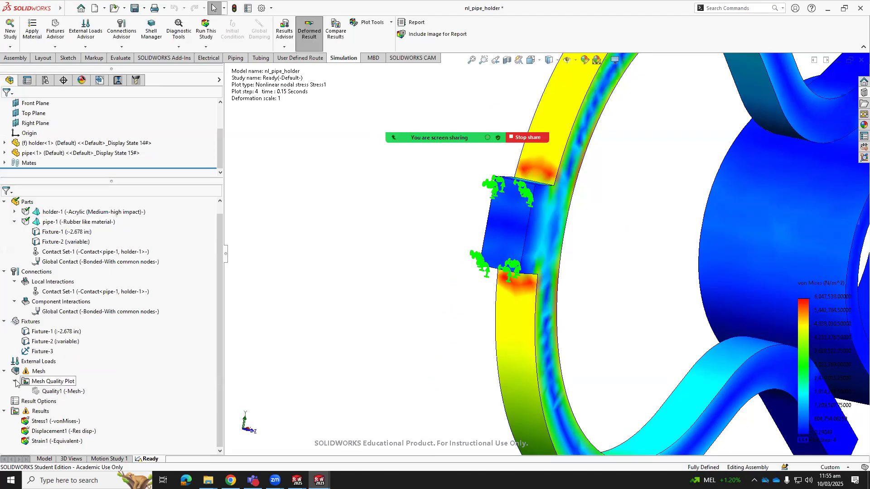
left_click(5, 379)
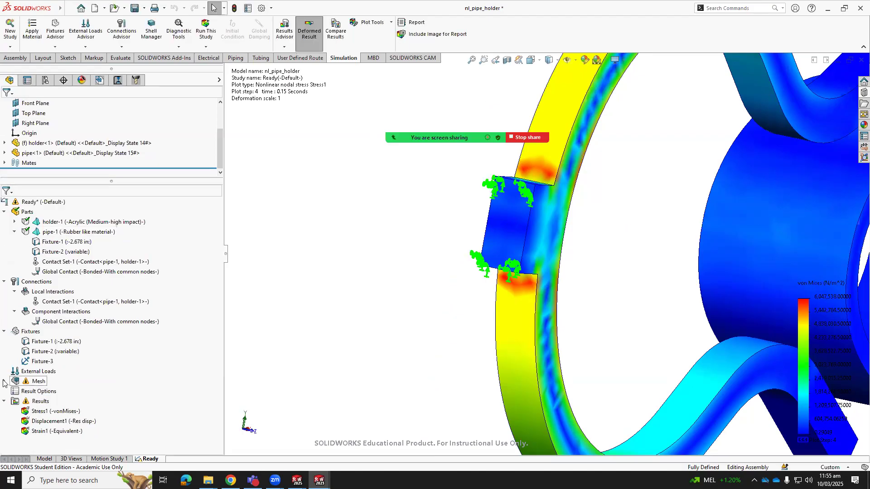
right_click(49, 393)
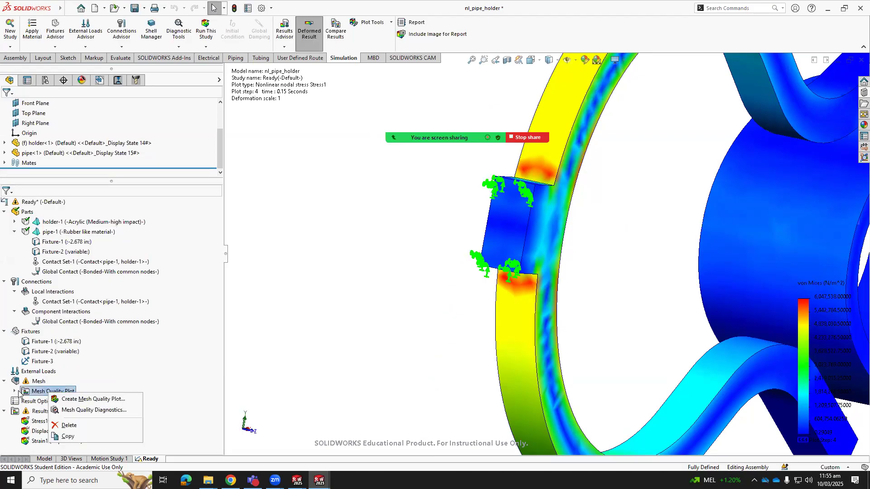
right_click(42, 383)
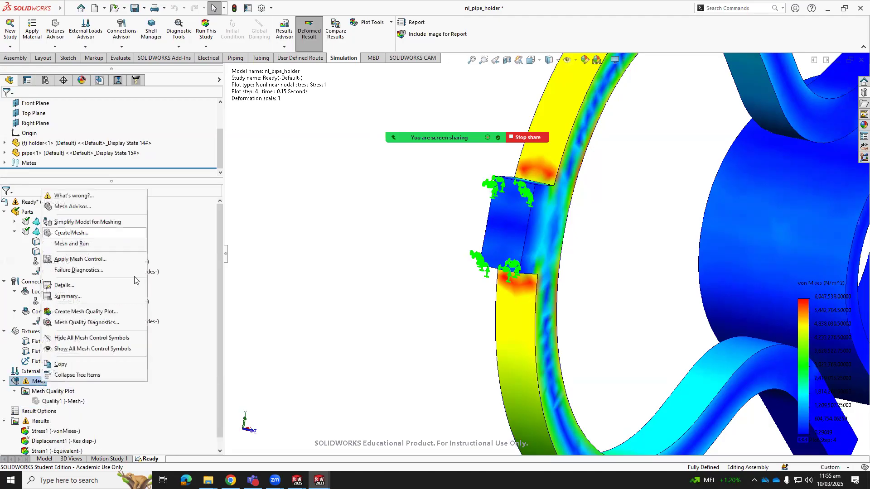
left_click(92, 232)
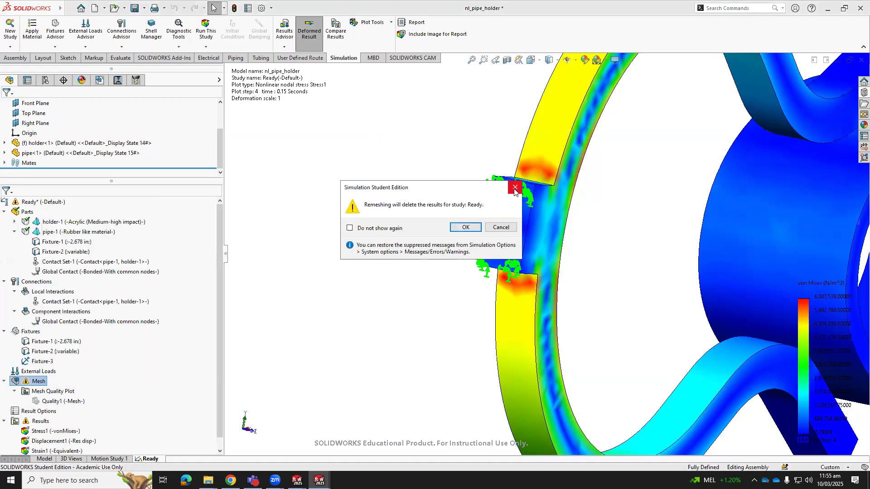
left_click(501, 227)
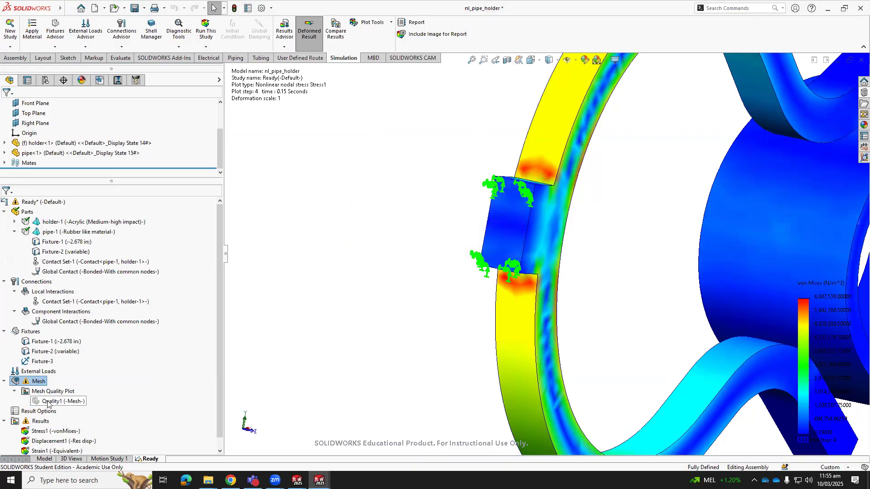
Run the Ready nonlinear study and expand the solver progress window to show the detailed solution information.
scroll(19, 405, "down", 1)
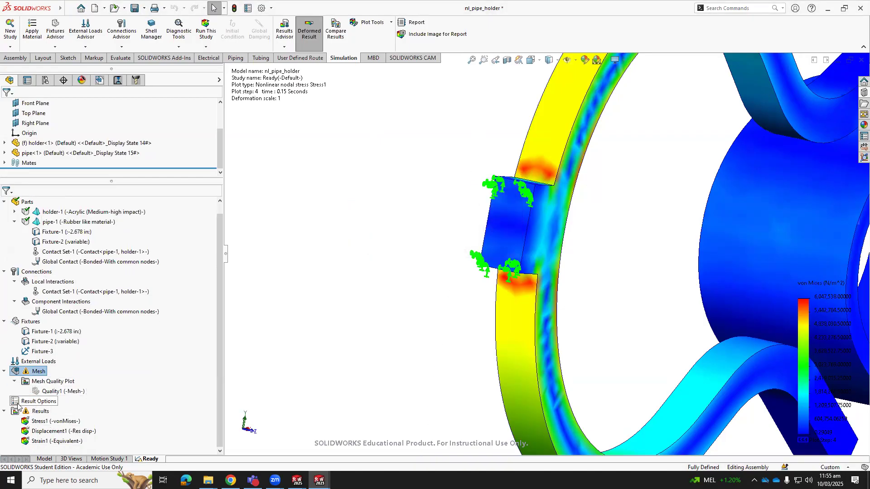
scroll(104, 385, "up", 1)
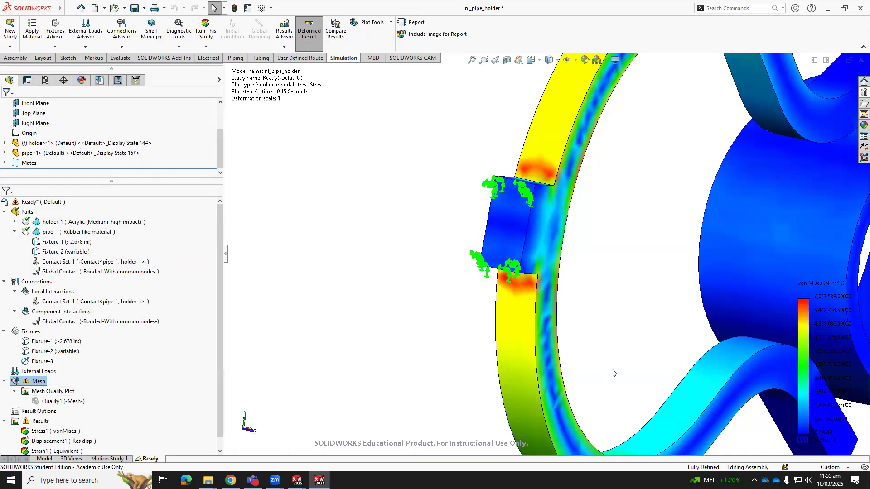
scroll(638, 311, "up", 6)
middle_click_drag(649, 293, 586, 296)
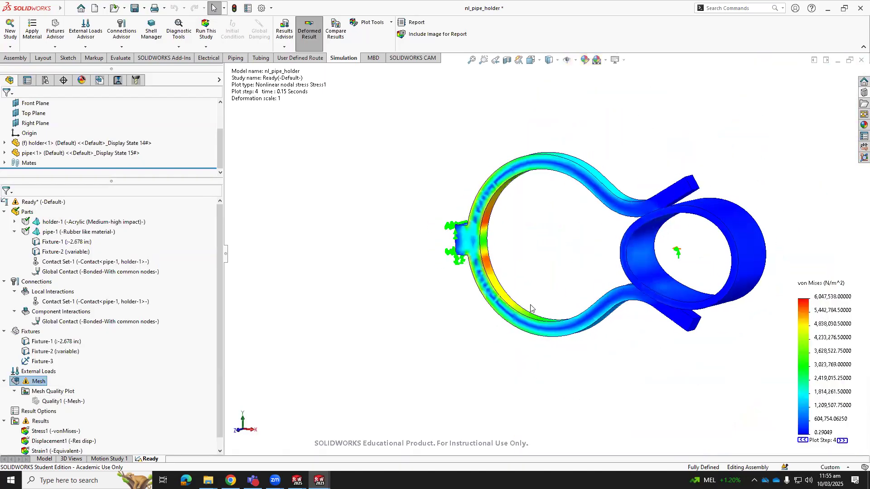
right_click(45, 202)
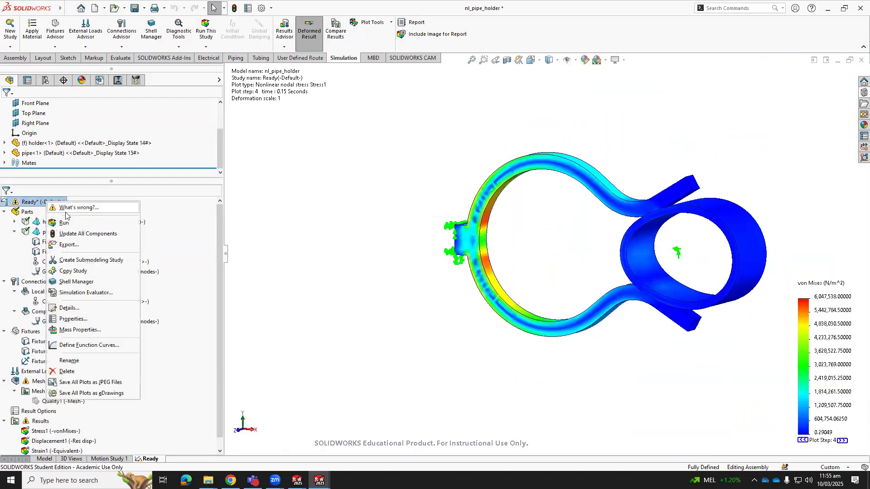
left_click(64, 223)
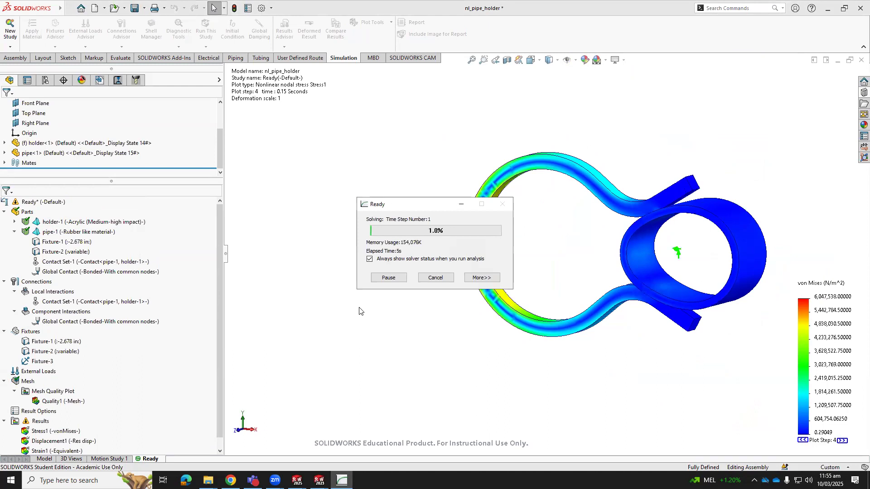
left_click(481, 277)
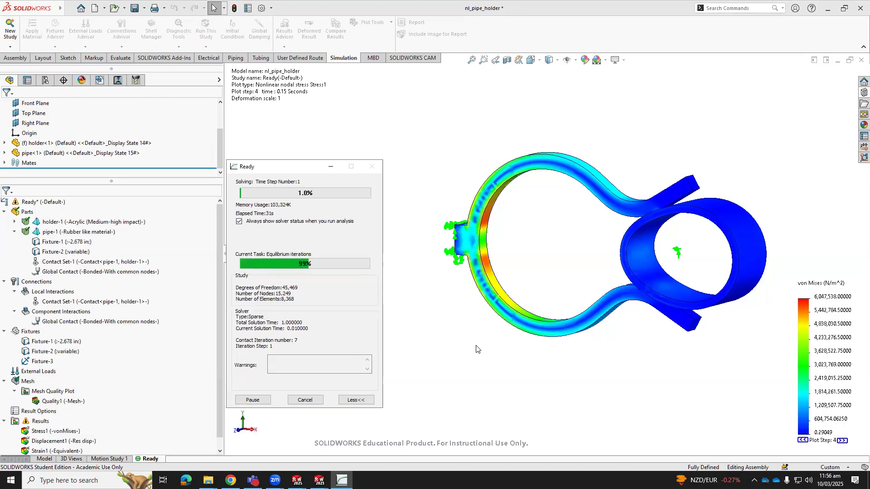
Switch to Chrome and open the Nonlinear report discussion in the course's Nonlinear - Examples - Upload here forum.
left_click(230, 480)
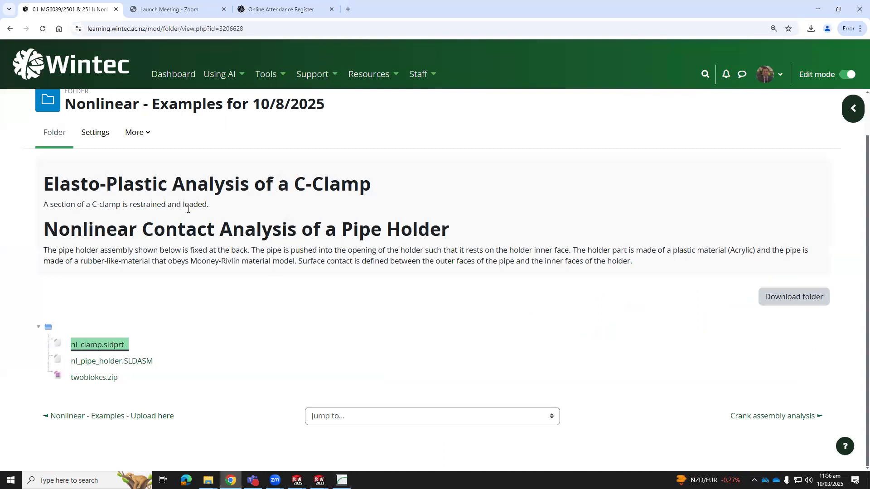
scroll(252, 220, "up", 1)
left_click(71, 125)
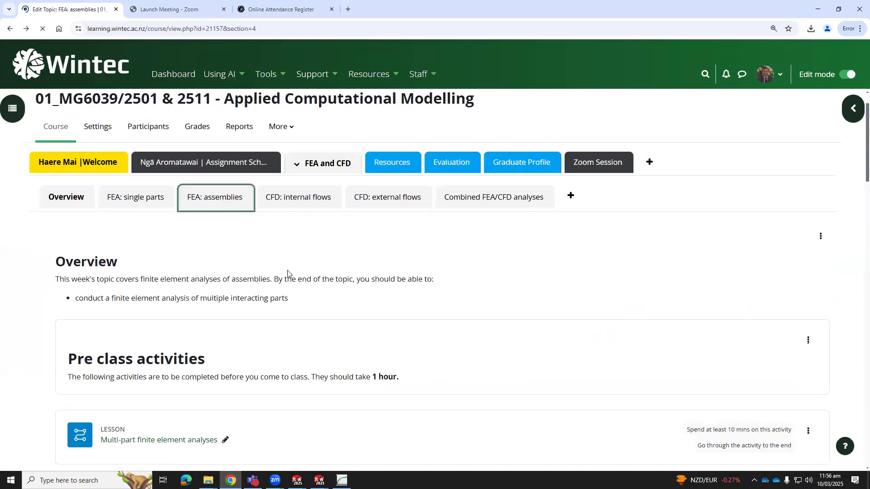
scroll(287, 272, "down", 9)
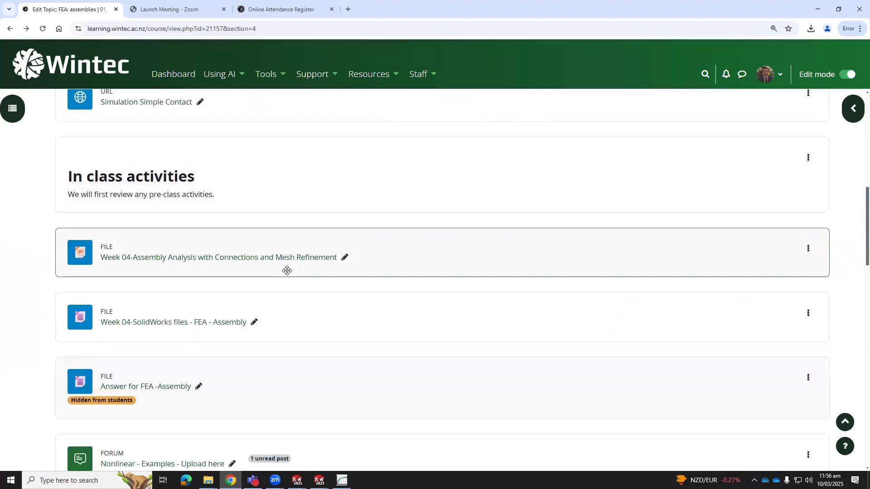
left_click(189, 329)
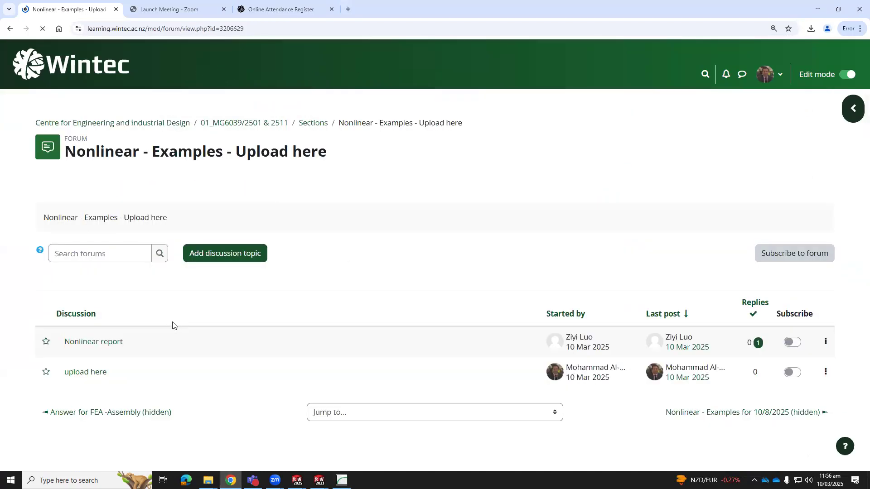
left_click(99, 342)
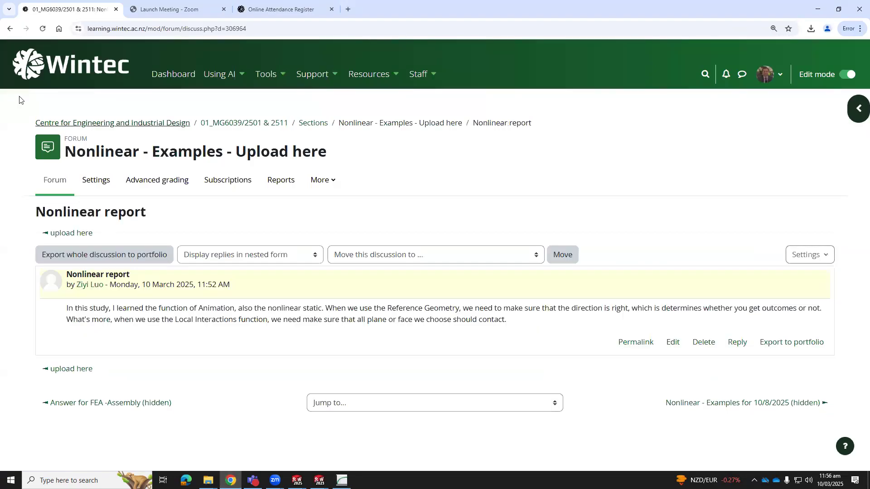
Return to the course's FEA: assemblies section and open the Crank assembly analysis page to review the example's instructions.
left_click(10, 28)
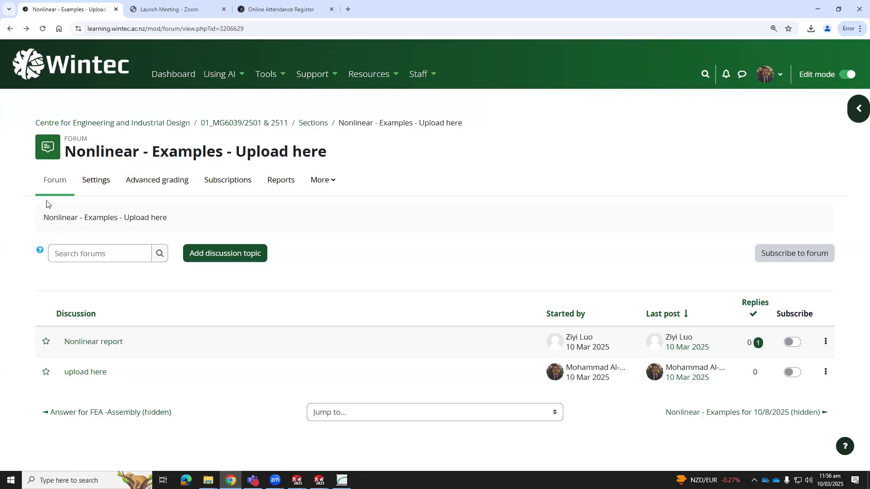
left_click(10, 29)
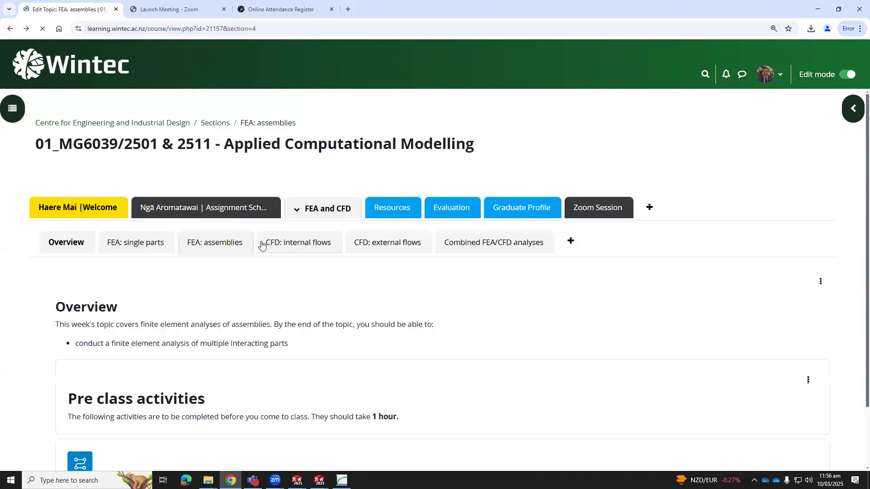
scroll(252, 241, "down", 10)
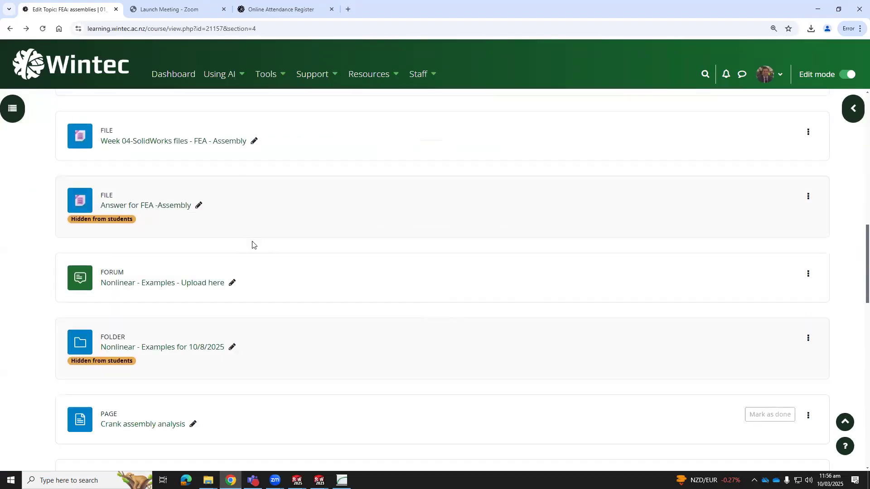
scroll(233, 245, "down", 3)
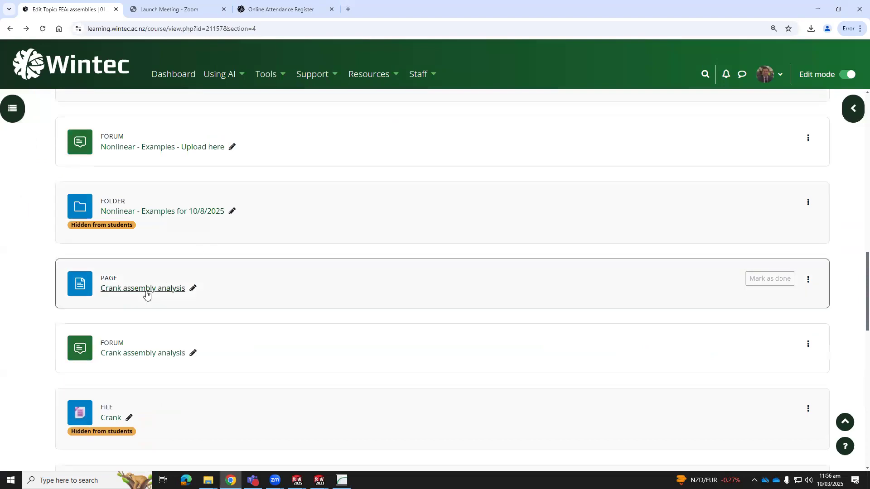
left_click(145, 292)
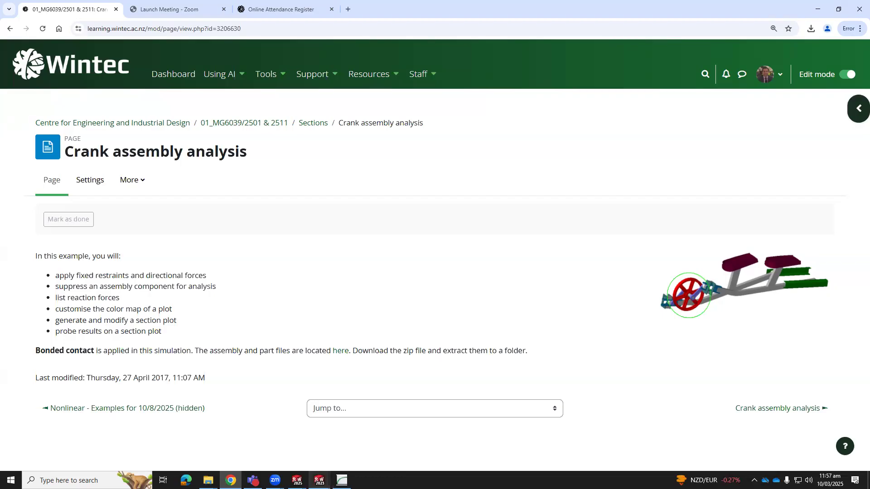
Switch to the SOLIDWORKS window showing the nl_pipe_holder assembly and its Ready nonlinear study.
mouse_move(319, 480)
left_click(344, 462)
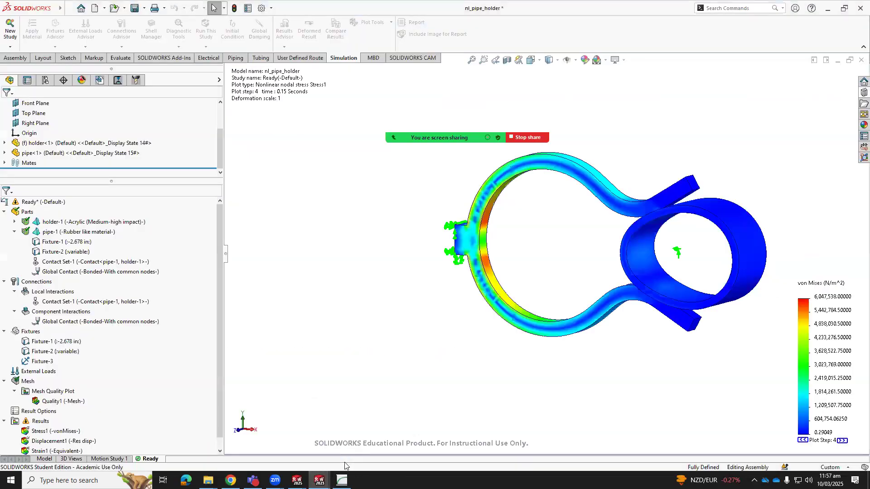